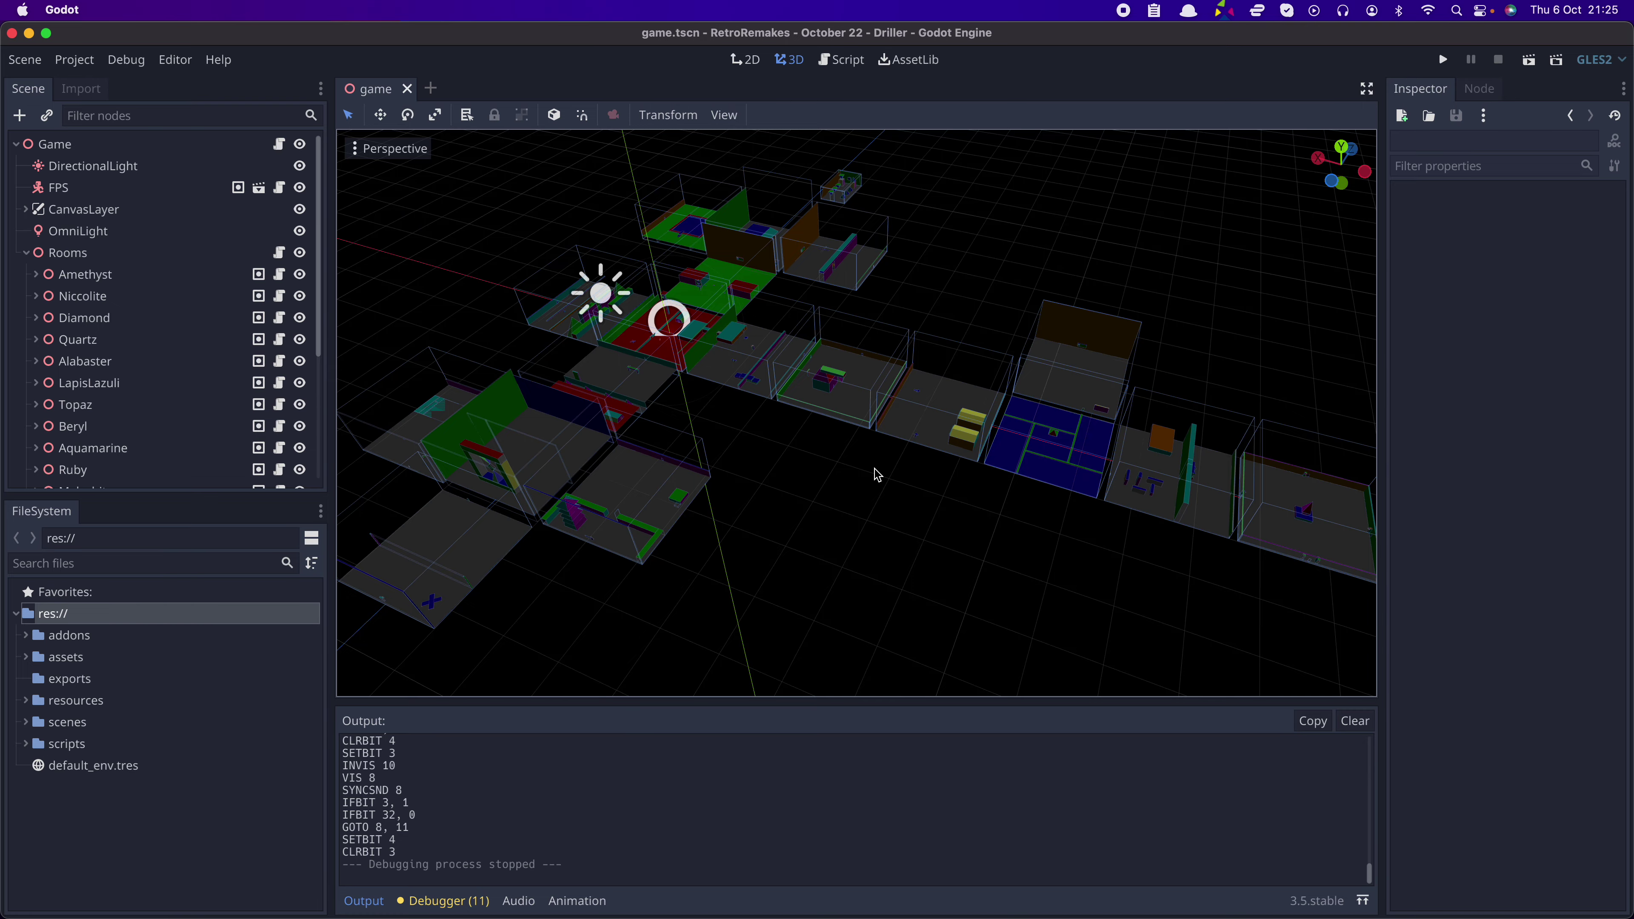
- Examine the overall layout of the connected game rooms in the 3D scene from several angles
middle_click_drag(872, 495, 921, 496)
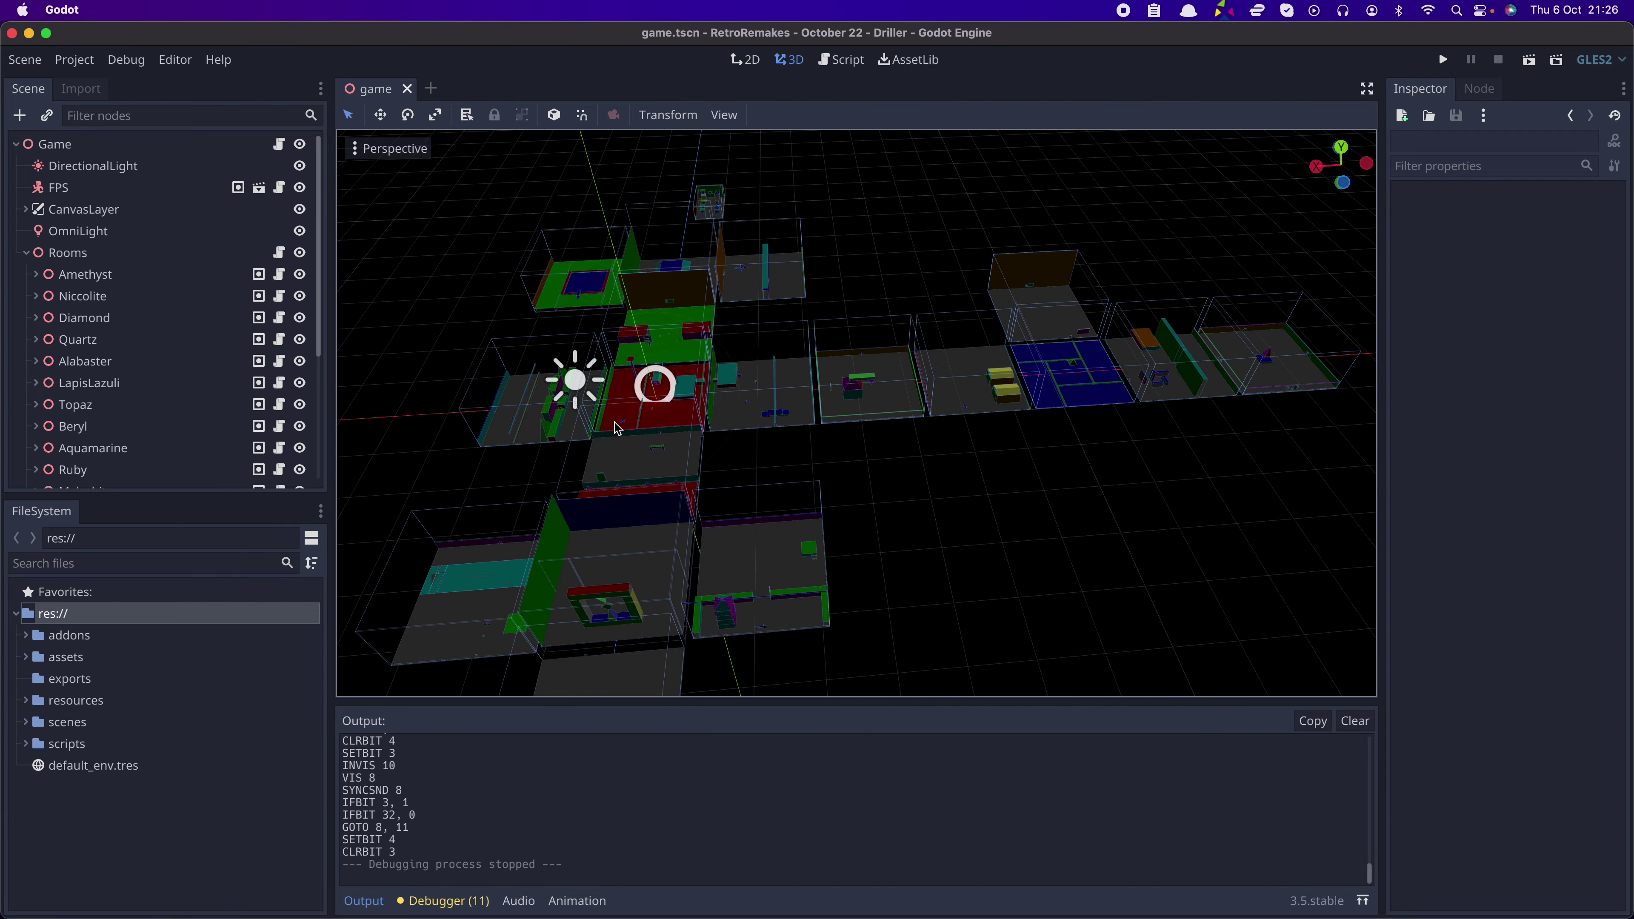
middle_click_drag(702, 386, 918, 469)
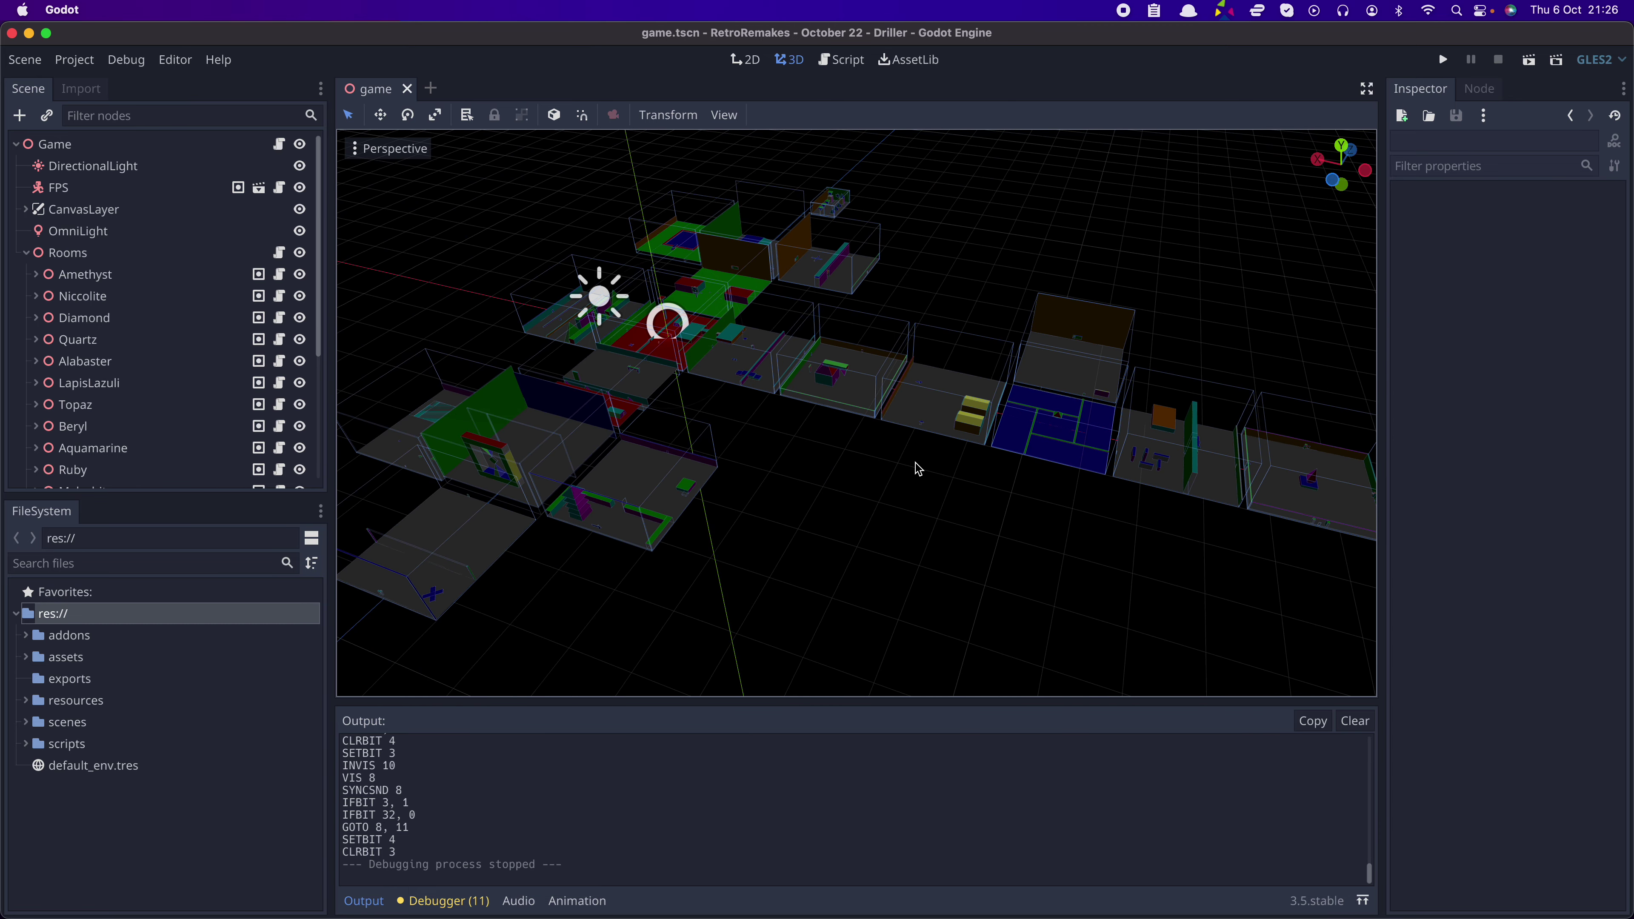
middle_click_drag(795, 460, 823, 459)
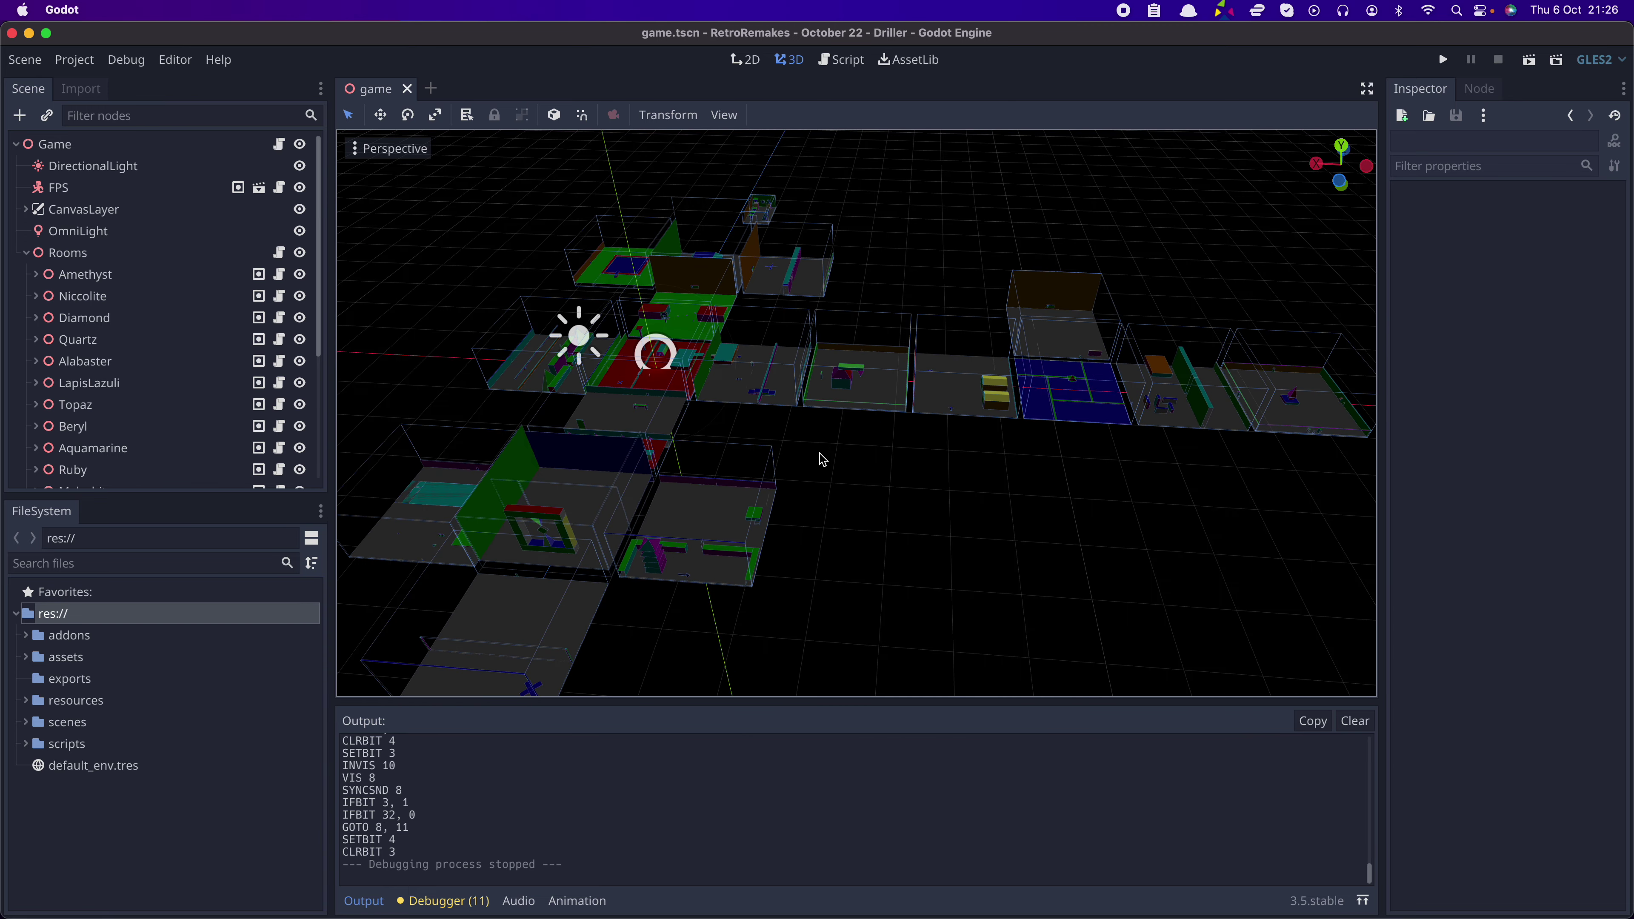
mouse_move(729, 432)
middle_mouse_down()
mouse_move(766, 426)
mouse_move(706, 441)
middle_mouse_up()
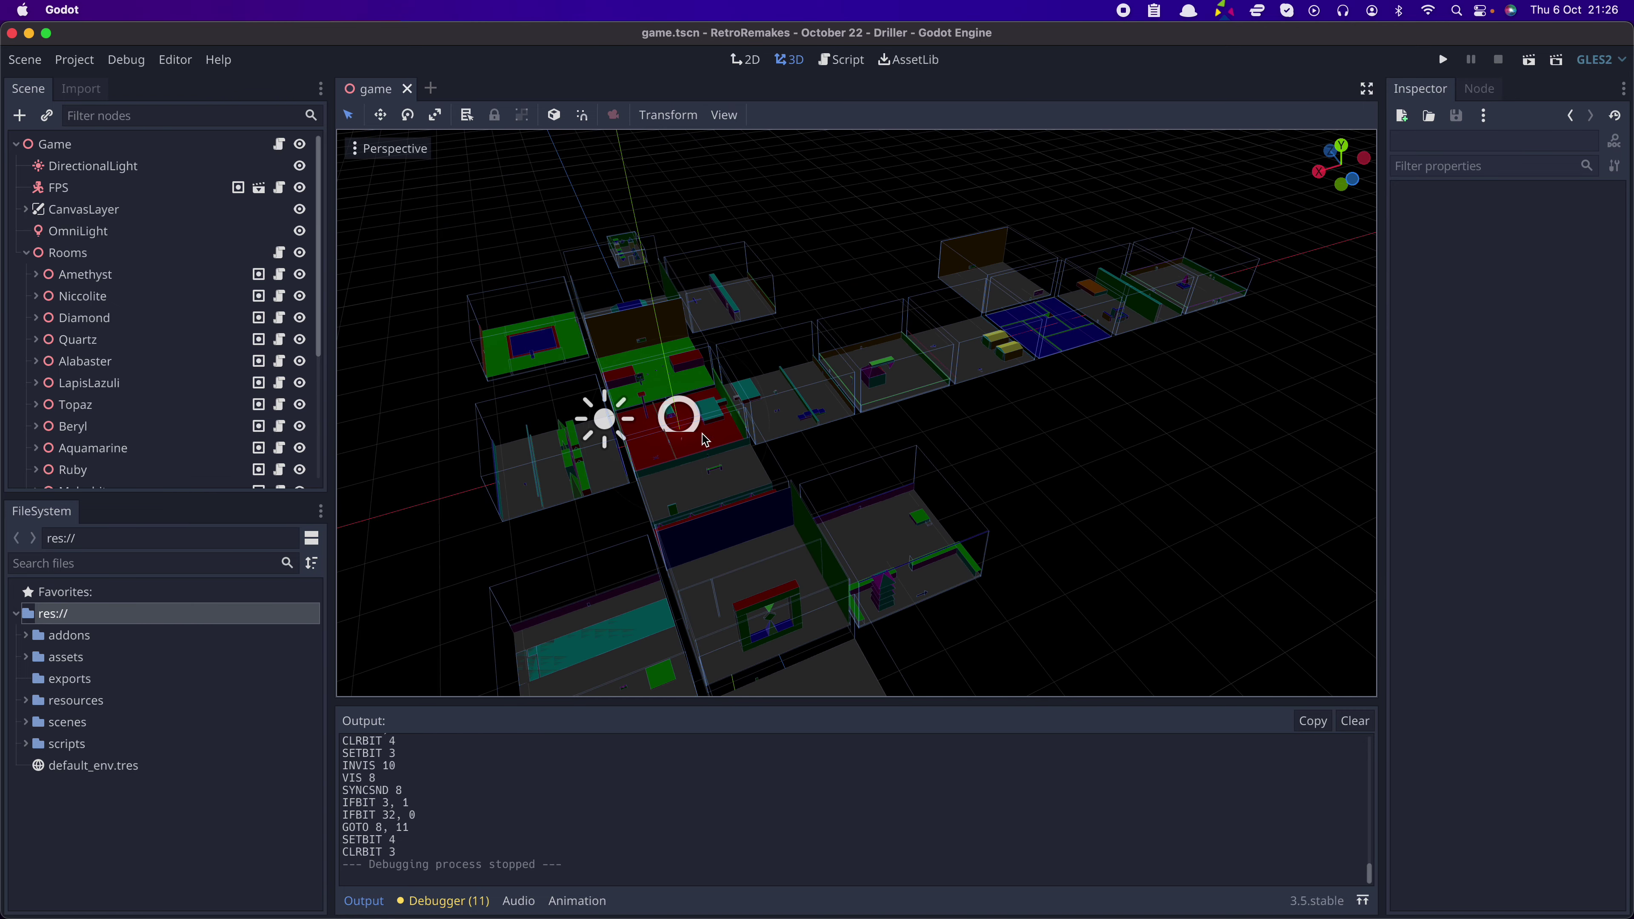
scroll(679, 452, "up", 3)
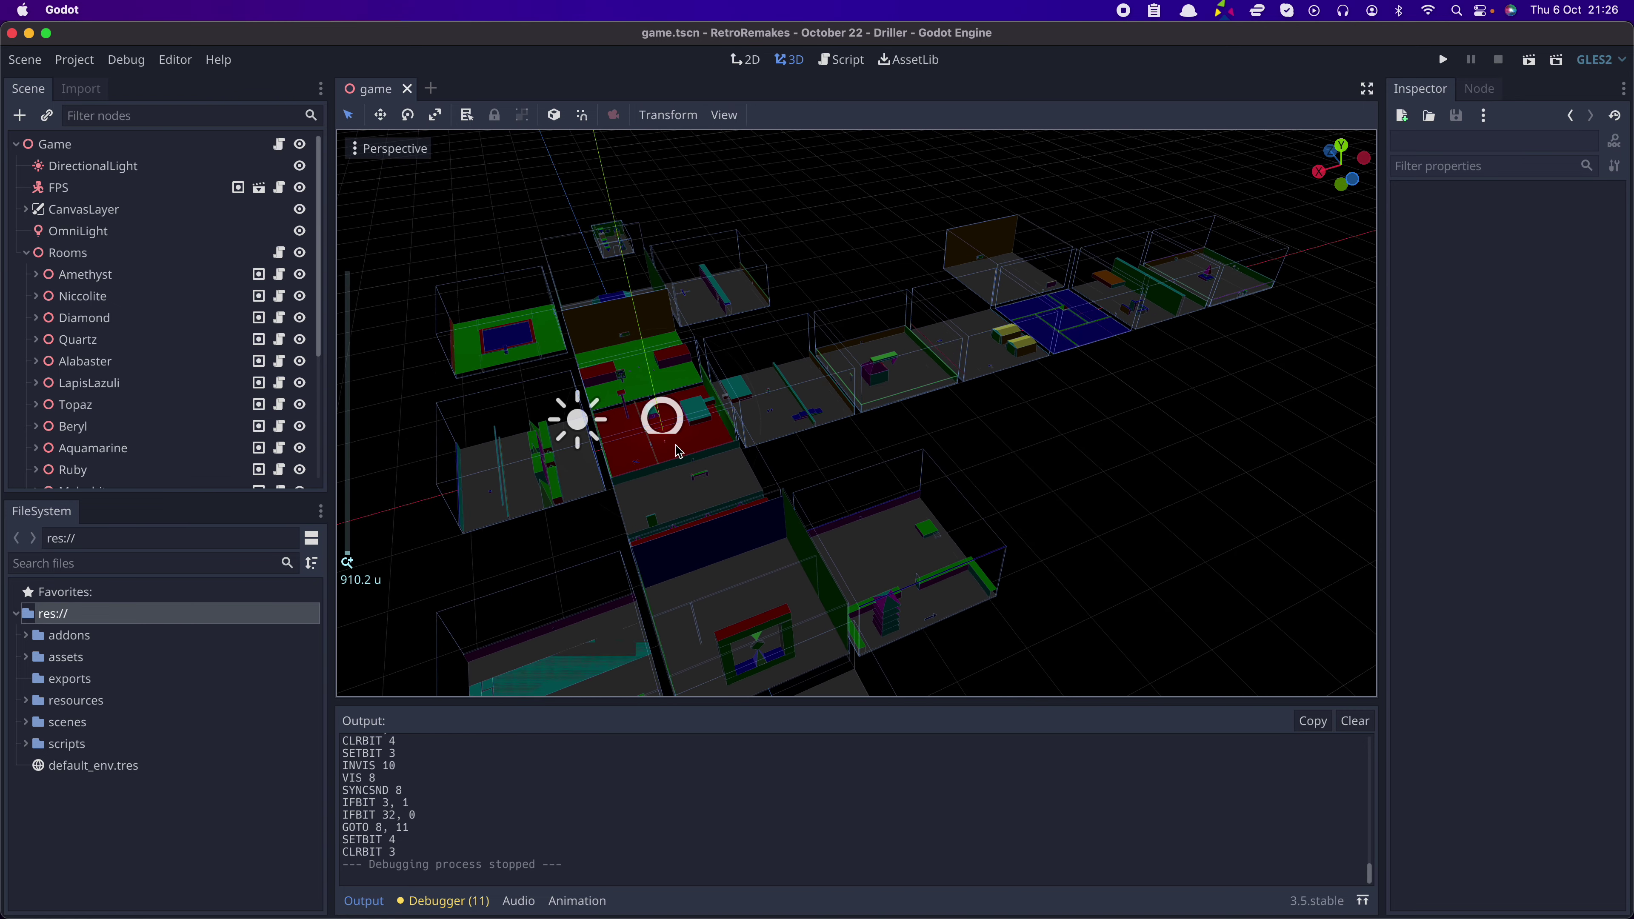
left_click(637, 447)
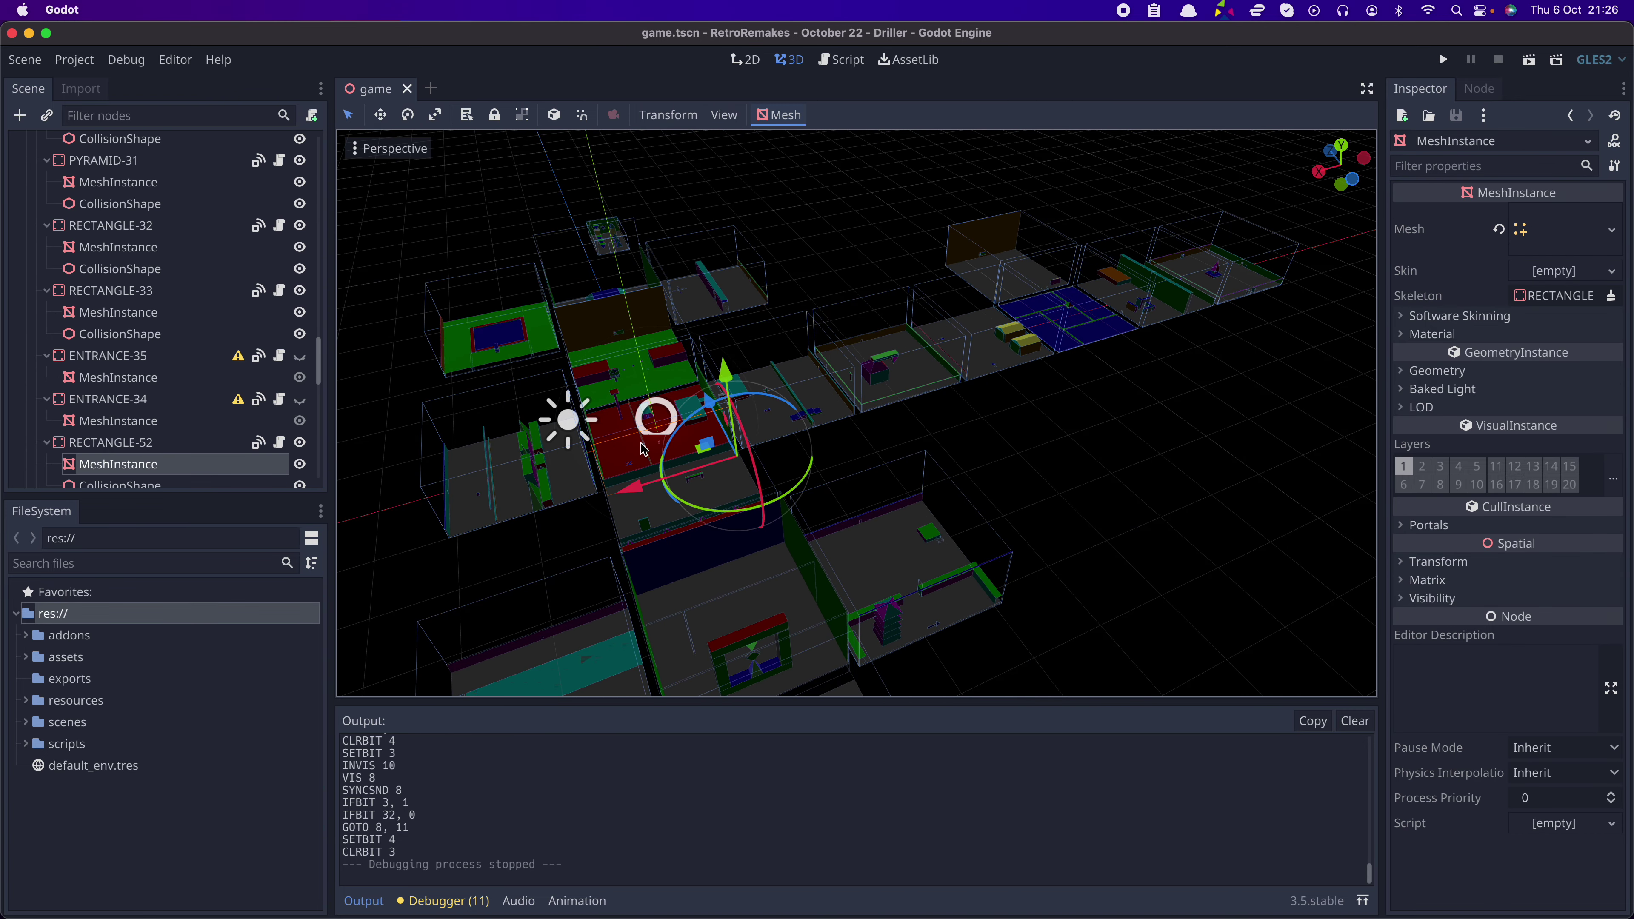
middle_click_drag(628, 439, 676, 455)
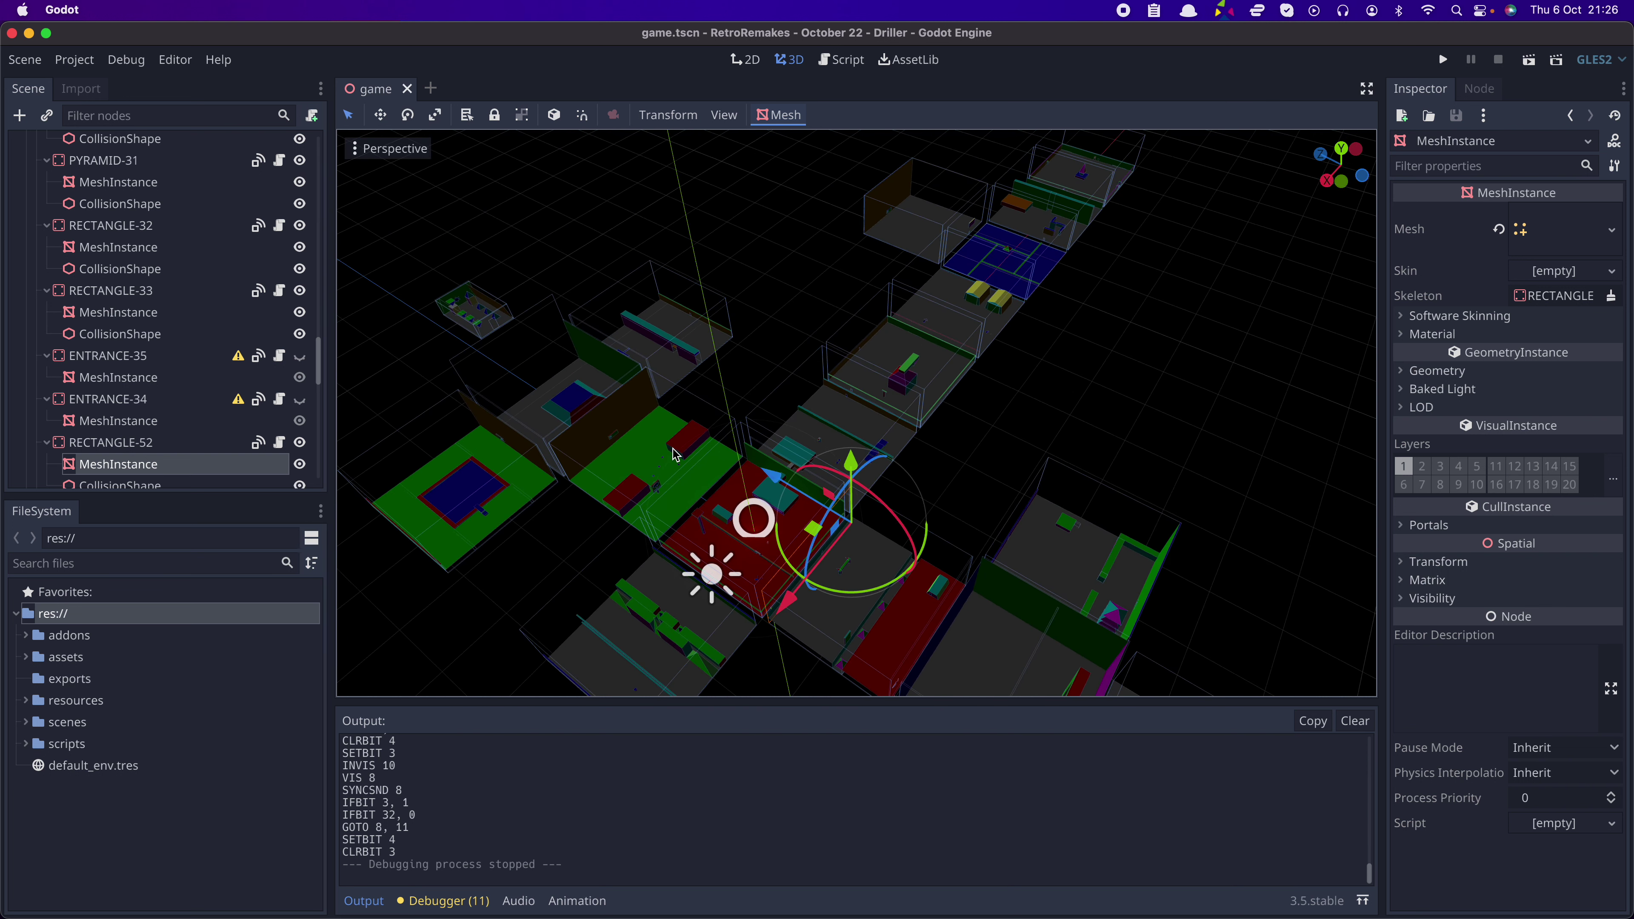
- Select the small teal-roofed building's collision shape in the red-floored room and inspect the building up close
left_click(721, 521)
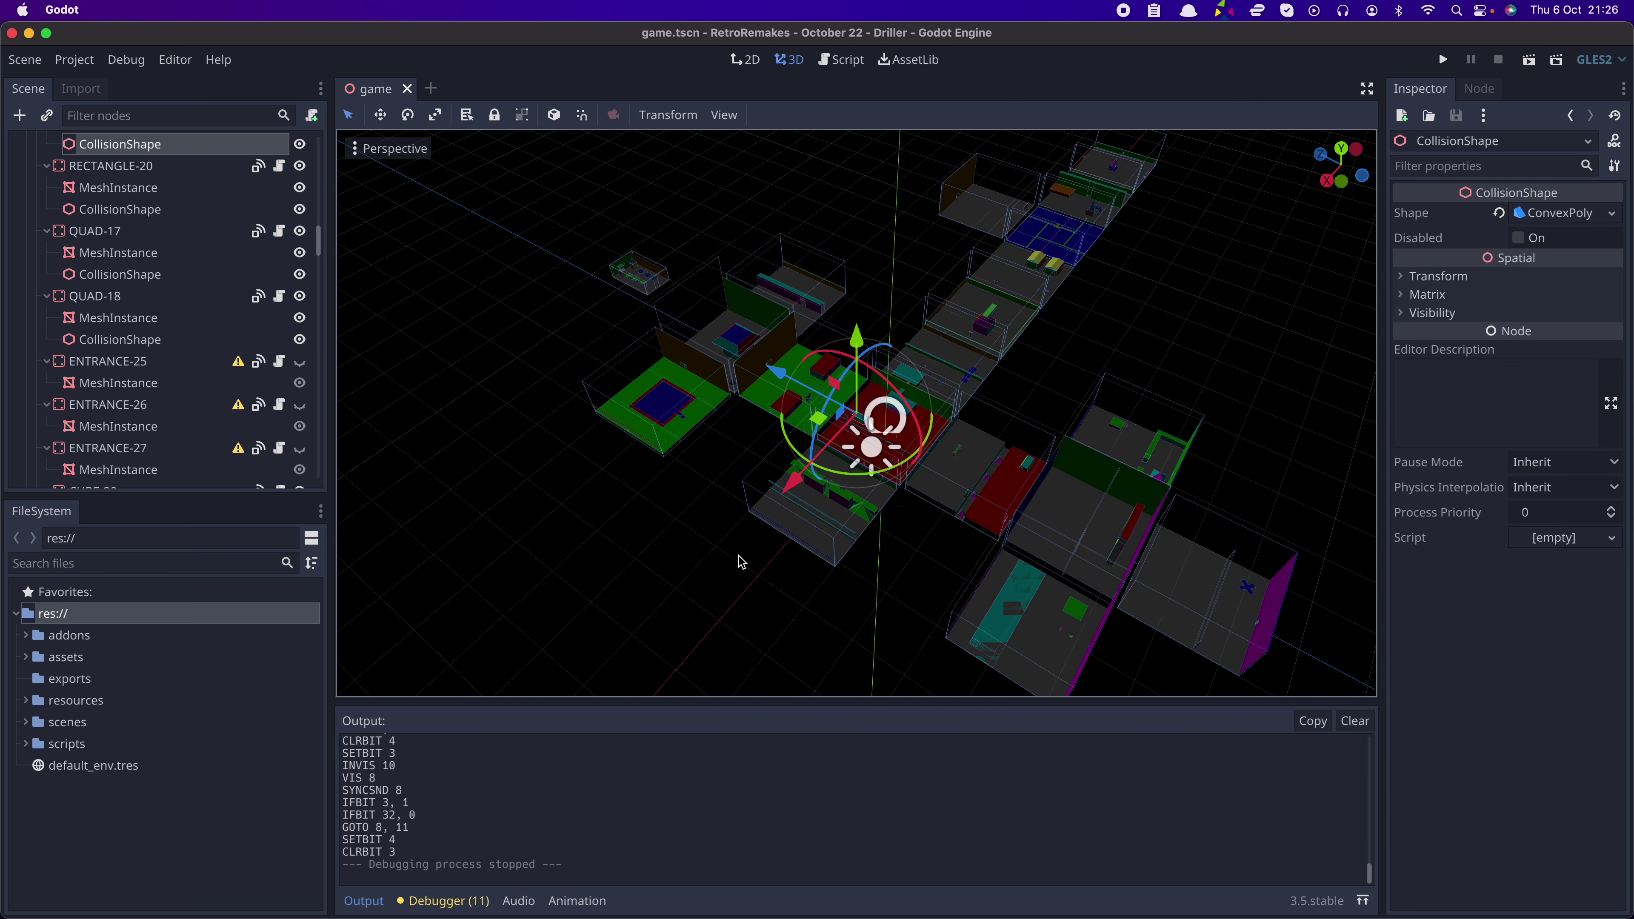
scroll(850, 473, "up", 5)
scroll(869, 440, "up", 10)
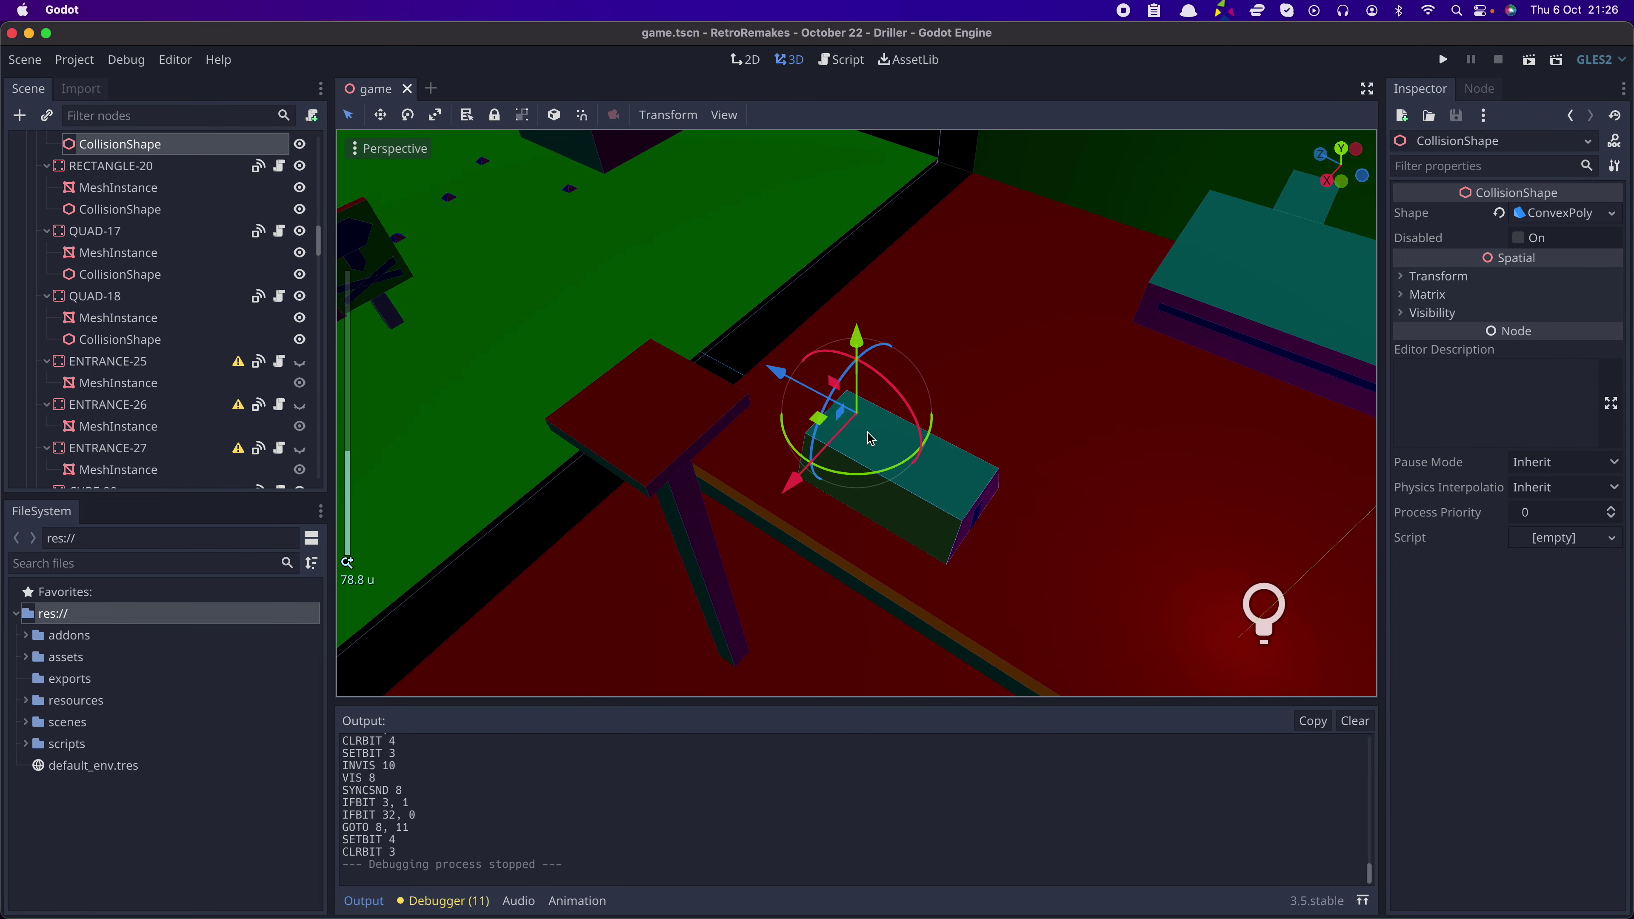
middle_click_drag(948, 522, 747, 451)
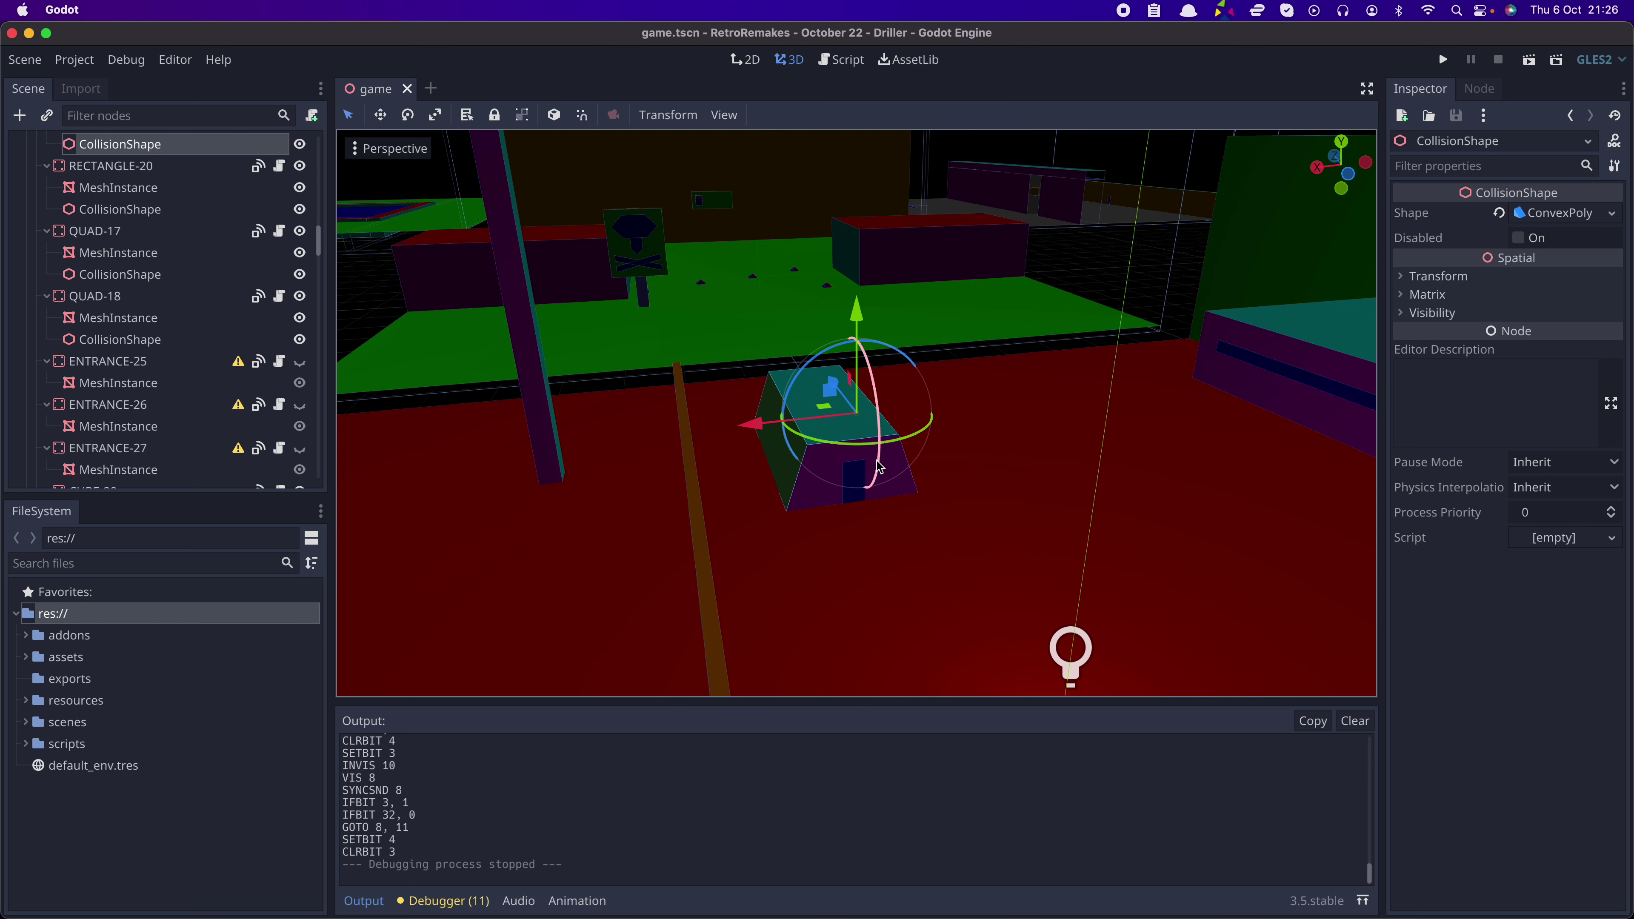
middle_click_drag(880, 468, 840, 474)
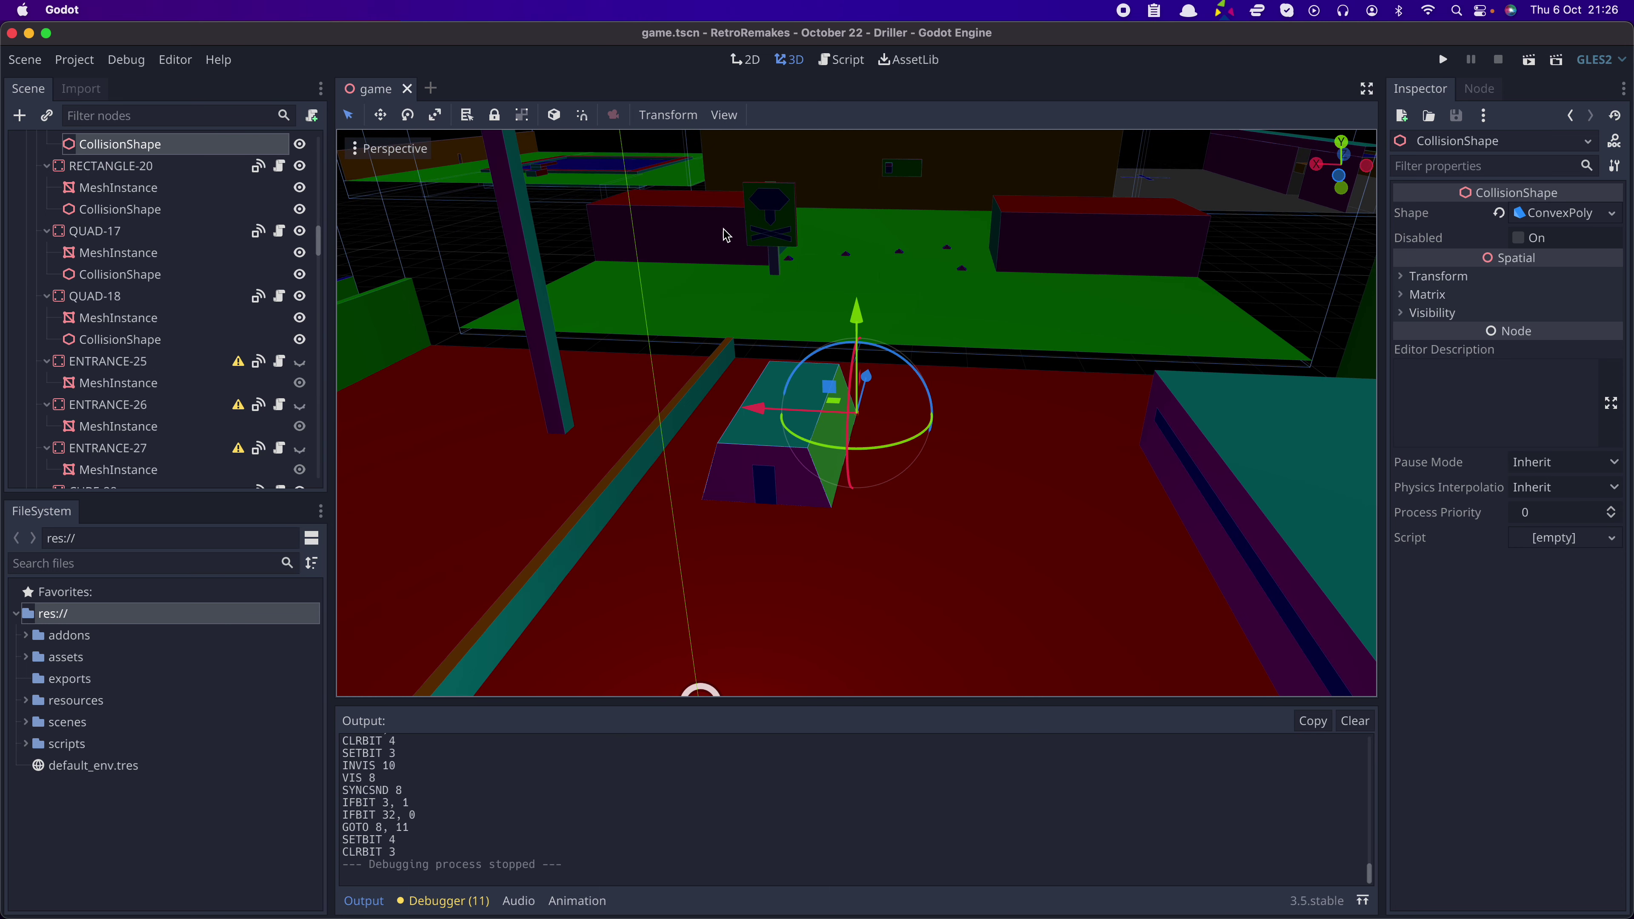
- Review the pyramid mesh code in room.gd, including the orientation cases 0 to 5 and the surface material assignments
left_click(839, 60)
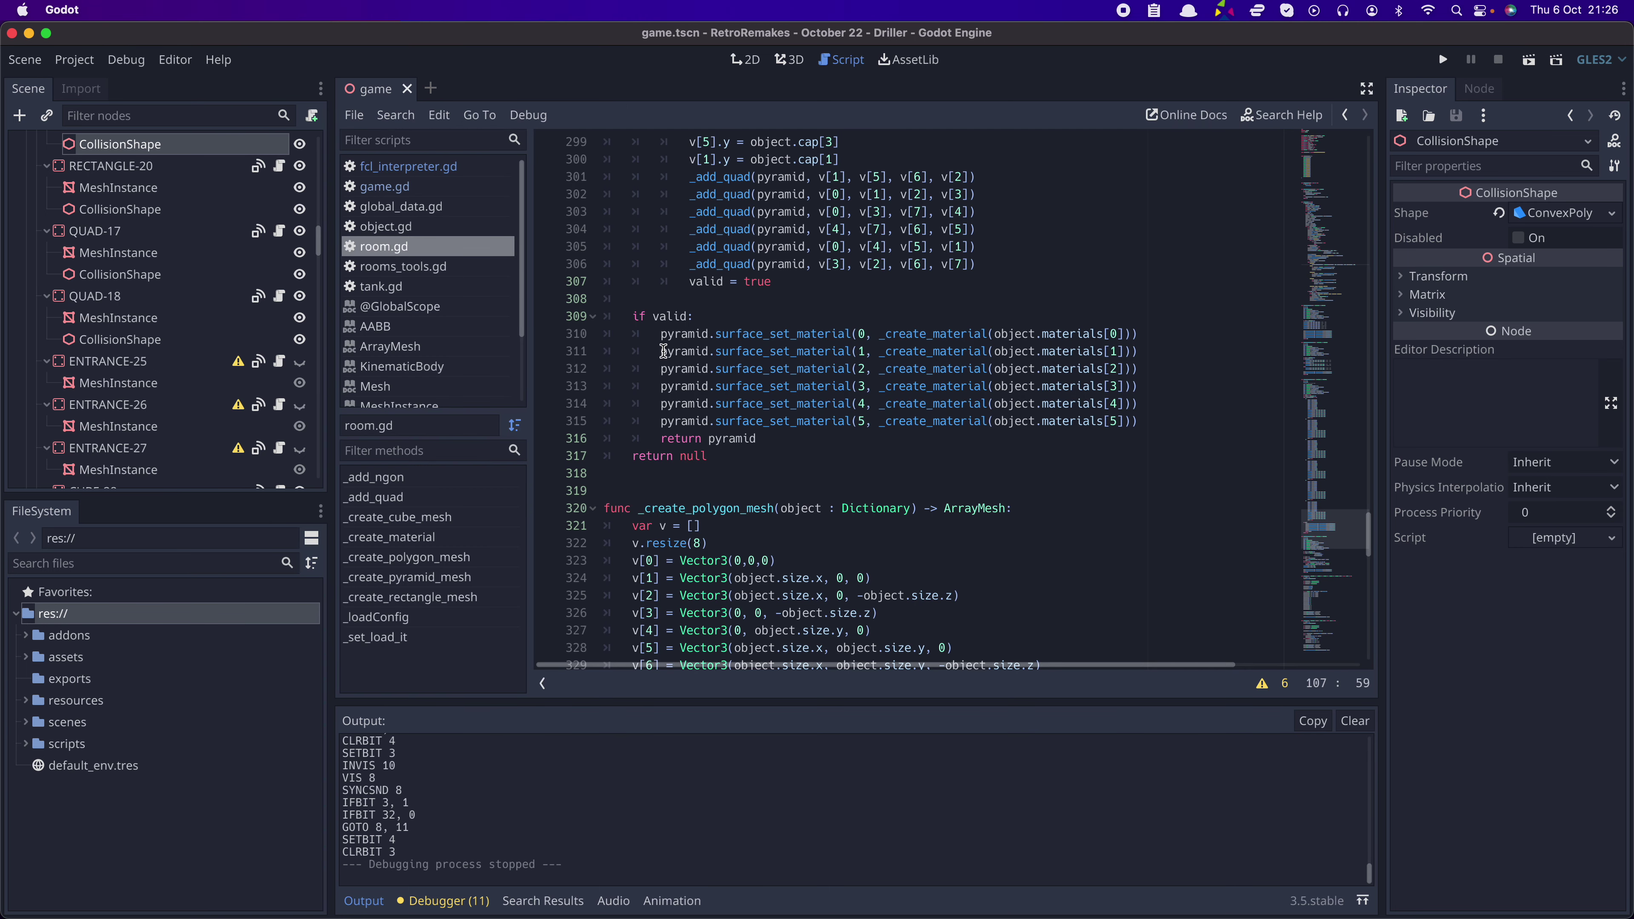
scroll(663, 351, "up", 20)
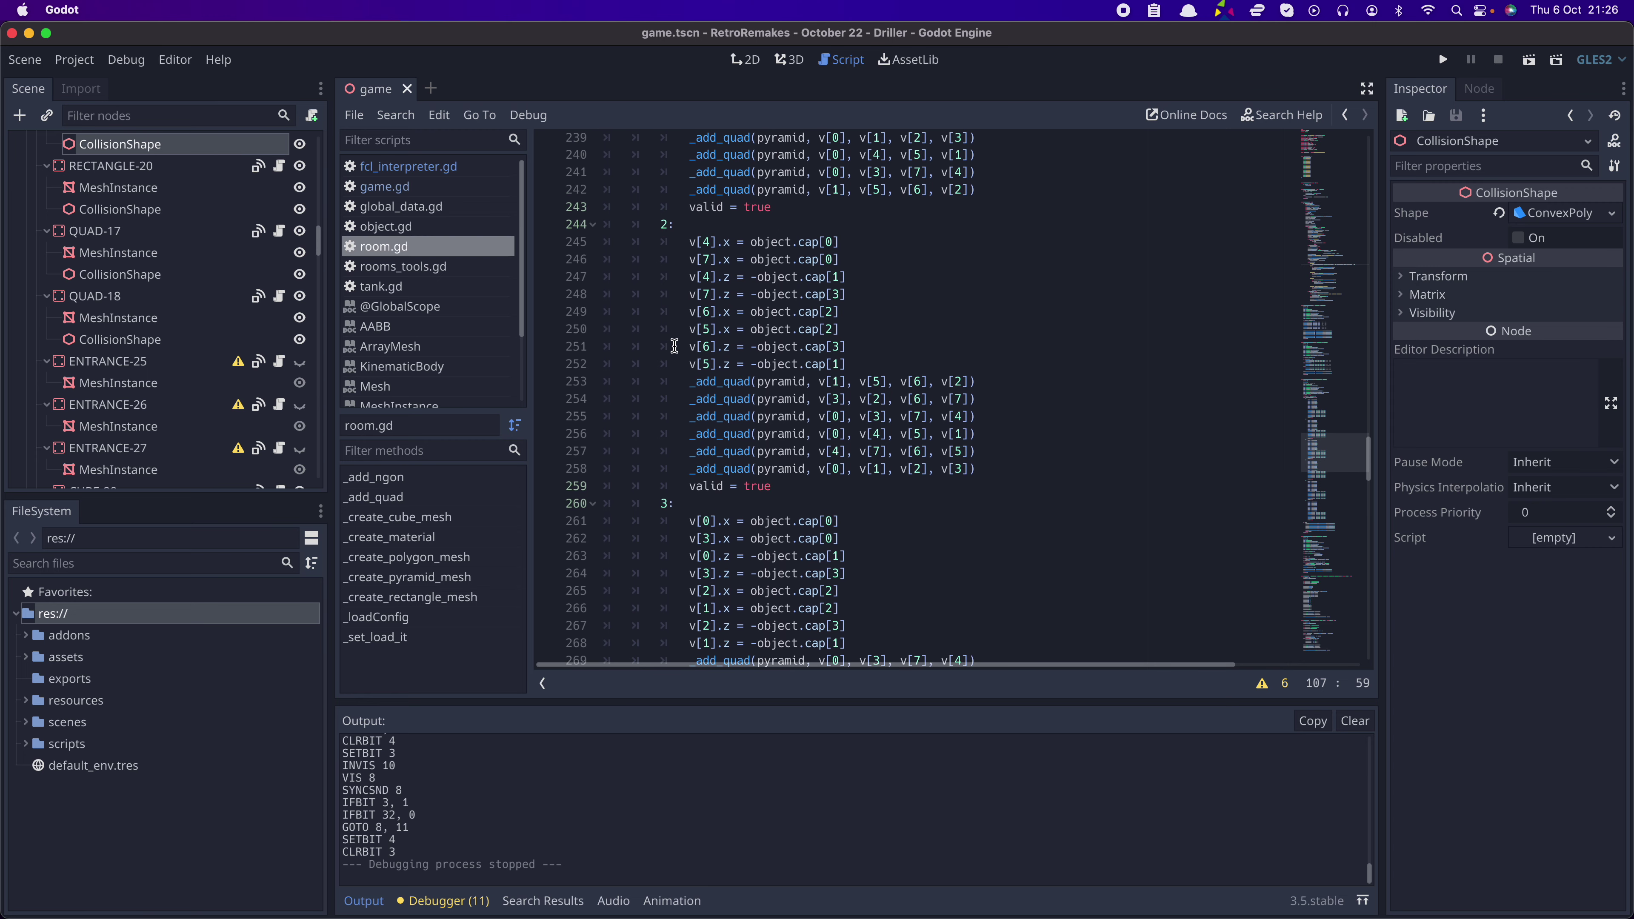
scroll(674, 347, "up", 11)
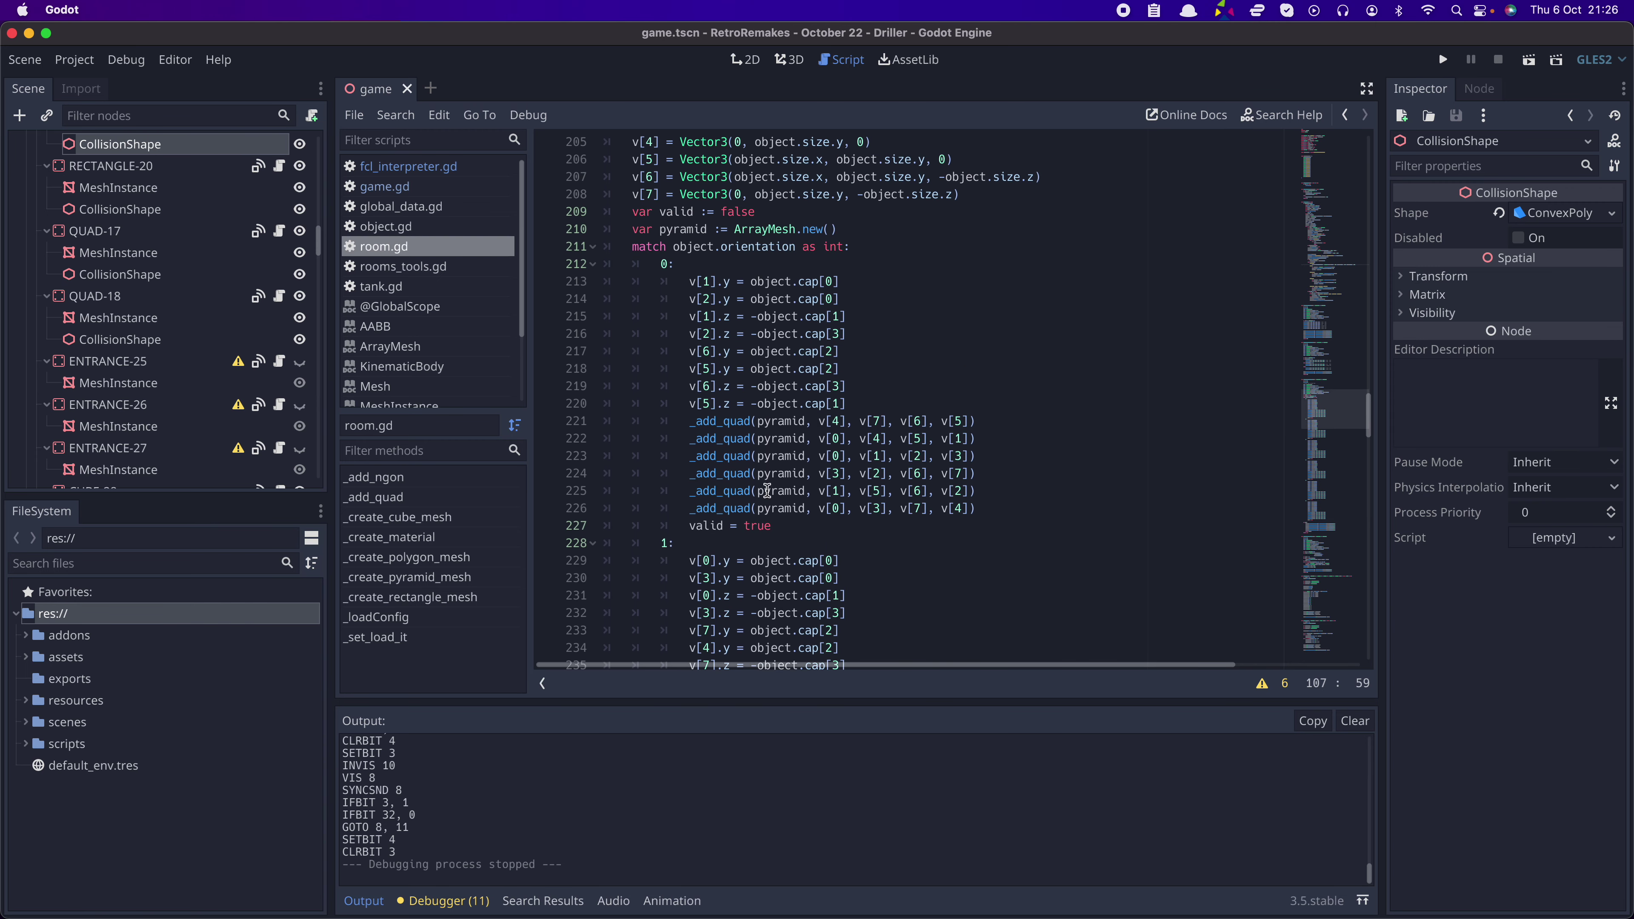
scroll(767, 491, "down", 10)
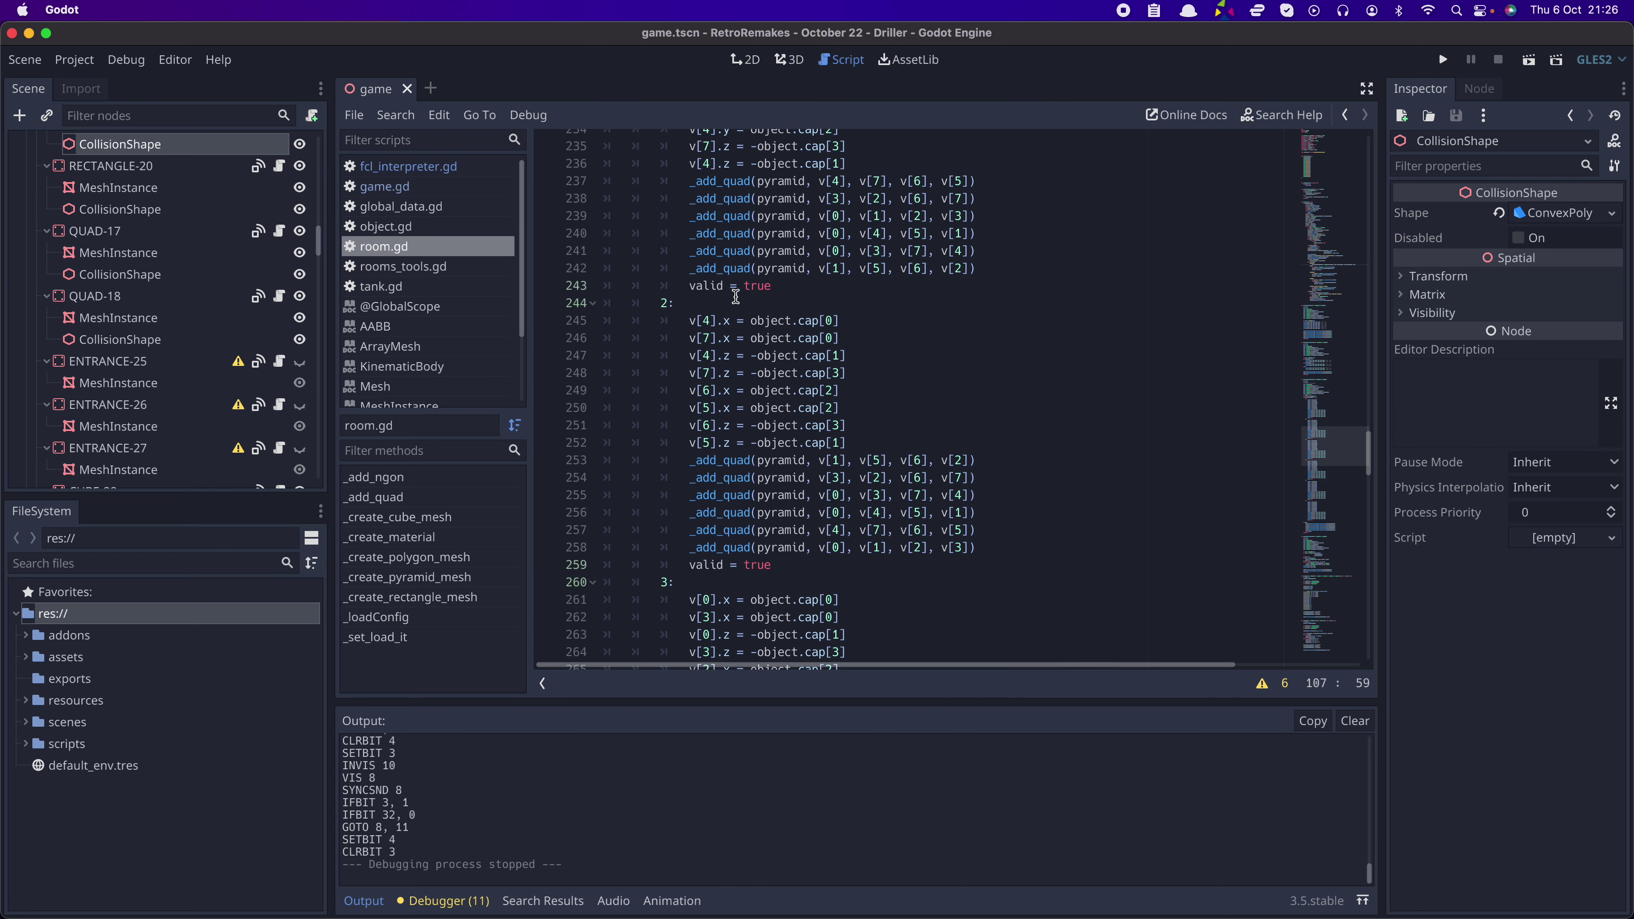
scroll(736, 297, "down", 17)
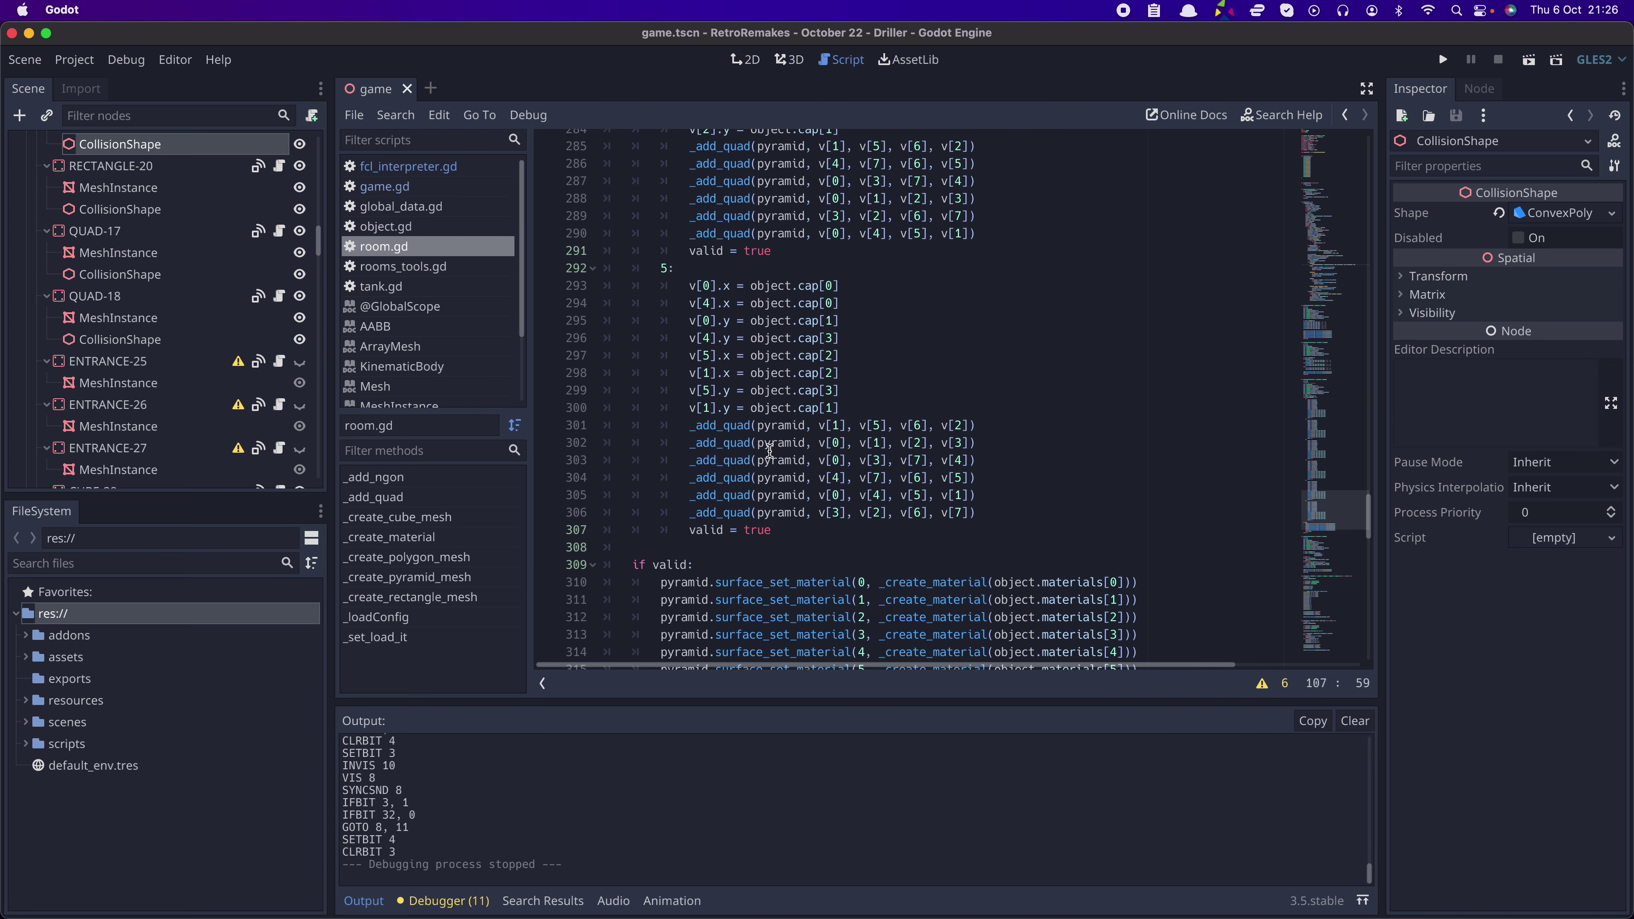
scroll(770, 451, "down", 2)
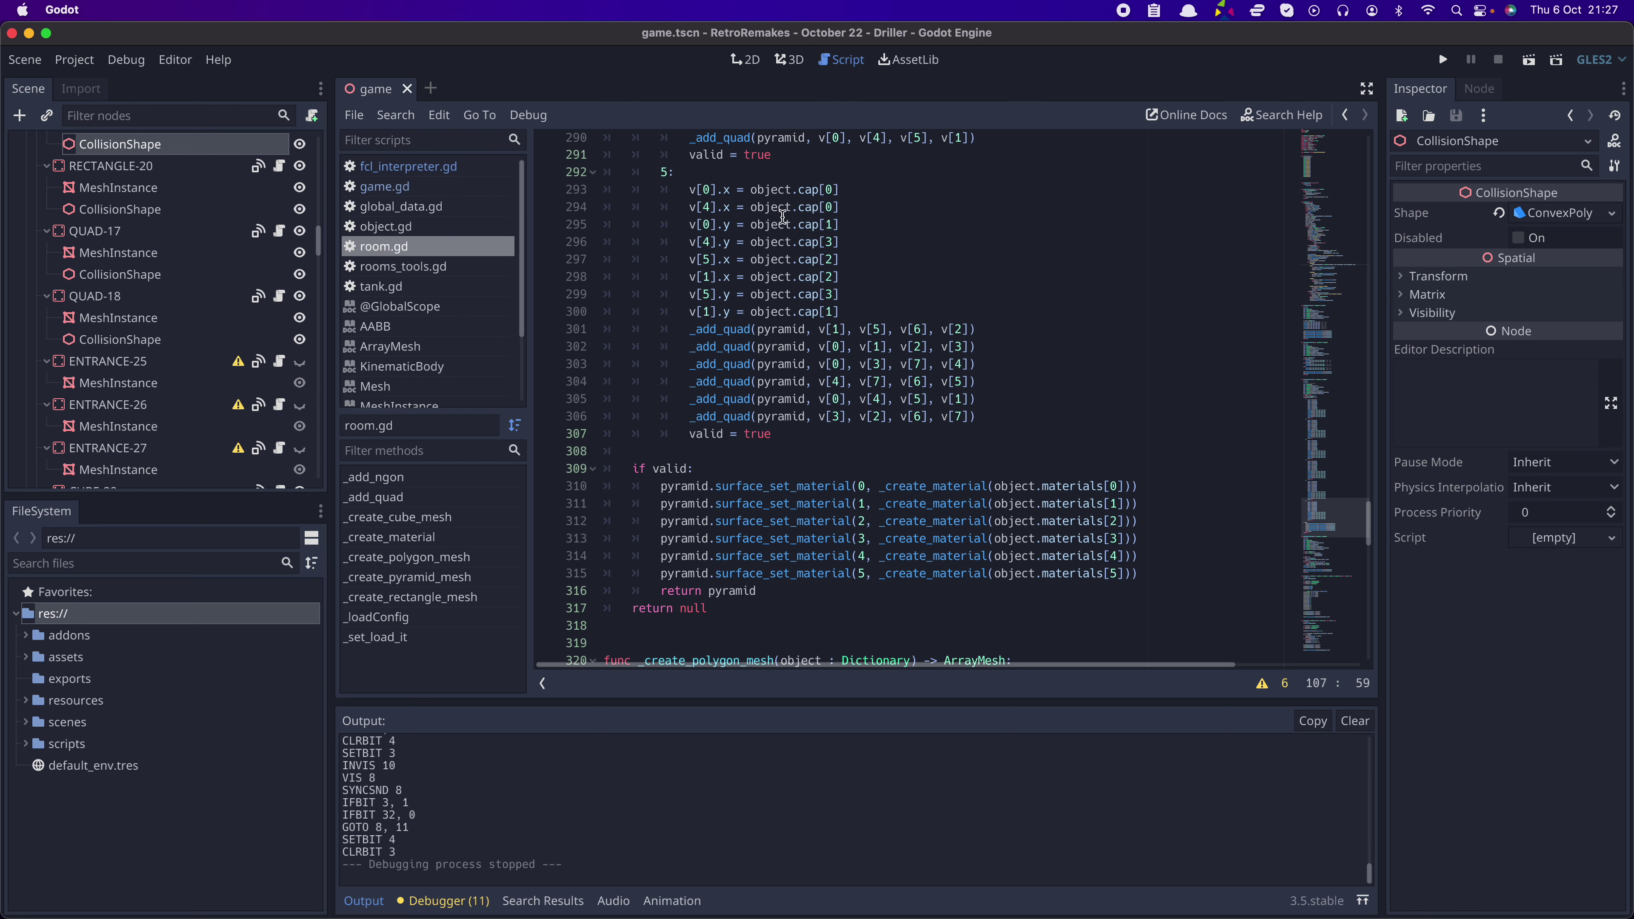
scroll(757, 280, "up", 3)
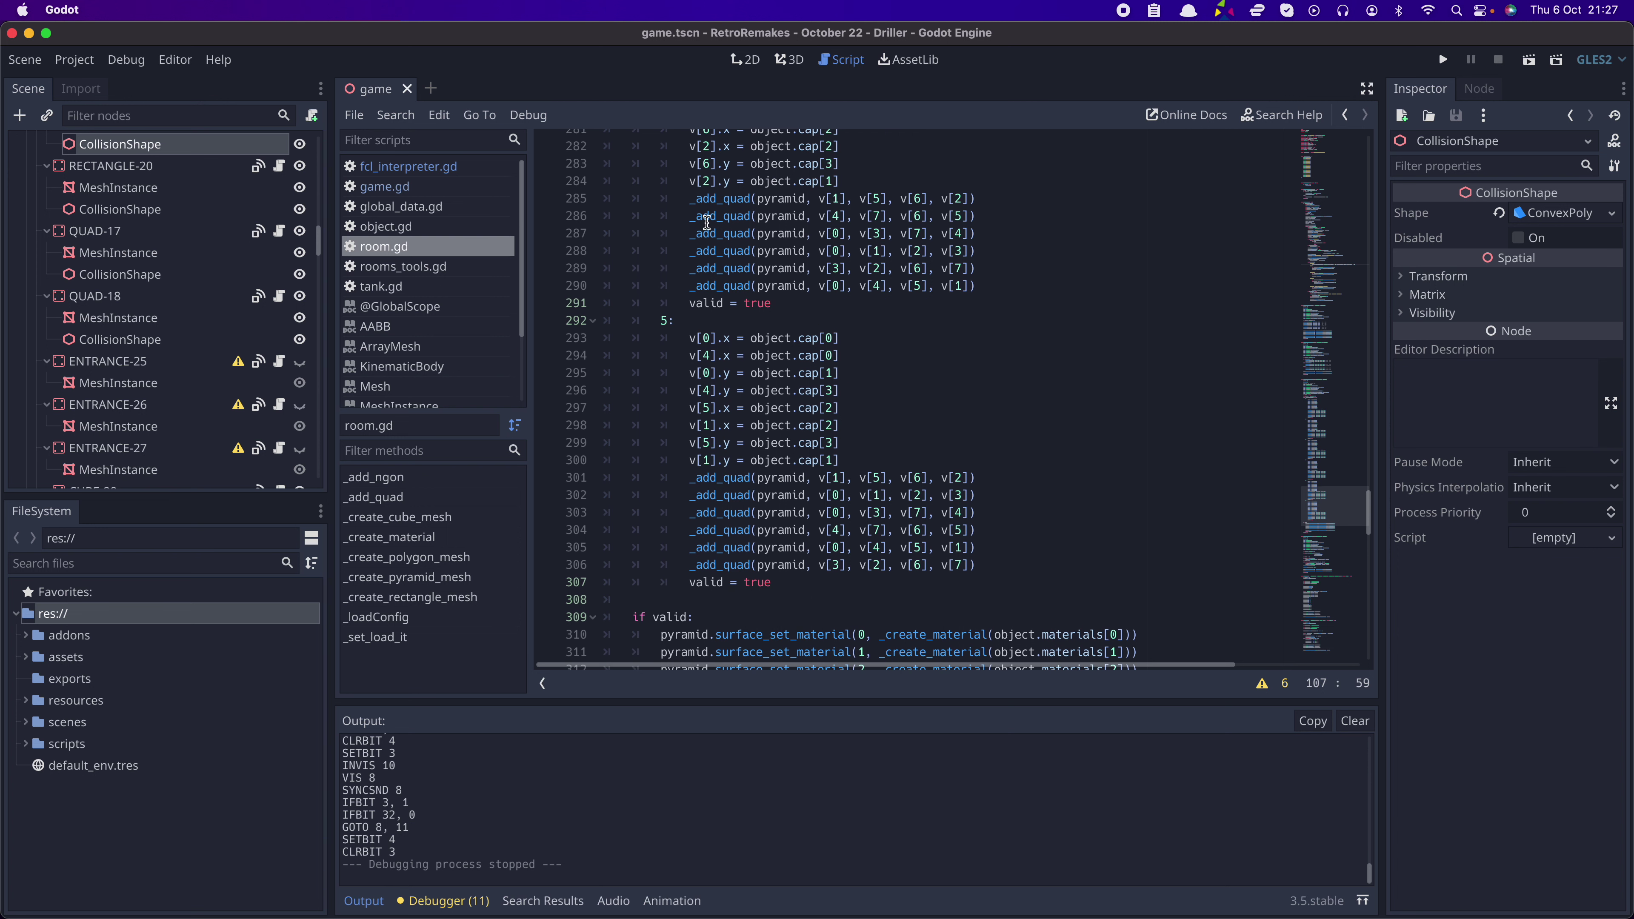
- Return to the 3D scene and inspect the sloped sides and roof of the small teal-roofed building
left_click(789, 60)
mouse_move(820, 327)
middle_mouse_down()
mouse_move(909, 326)
mouse_move(825, 321)
mouse_move(833, 360)
mouse_move(844, 346)
middle_mouse_up()
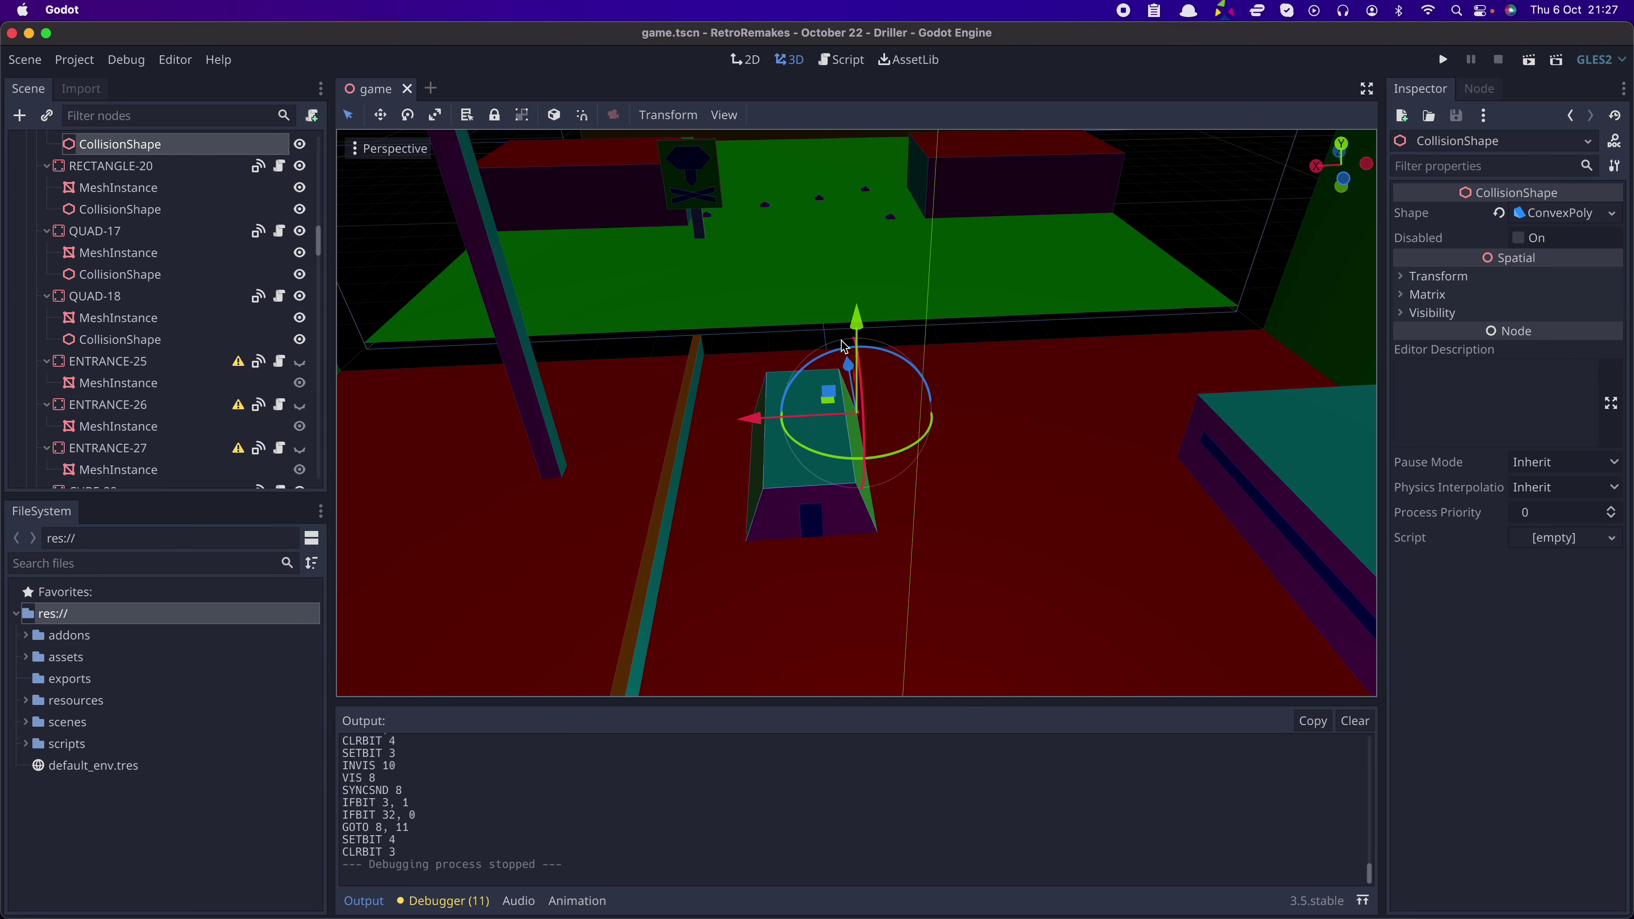
mouse_move(814, 436)
middle_mouse_down()
mouse_move(826, 418)
mouse_move(821, 444)
middle_mouse_up()
scroll(815, 446, "up", 7)
middle_click_drag(664, 419, 704, 407)
- Select the MeshInstance of RECTANGLE-20, the building's blue door, and view it up close against the purple wall
left_click(616, 511)
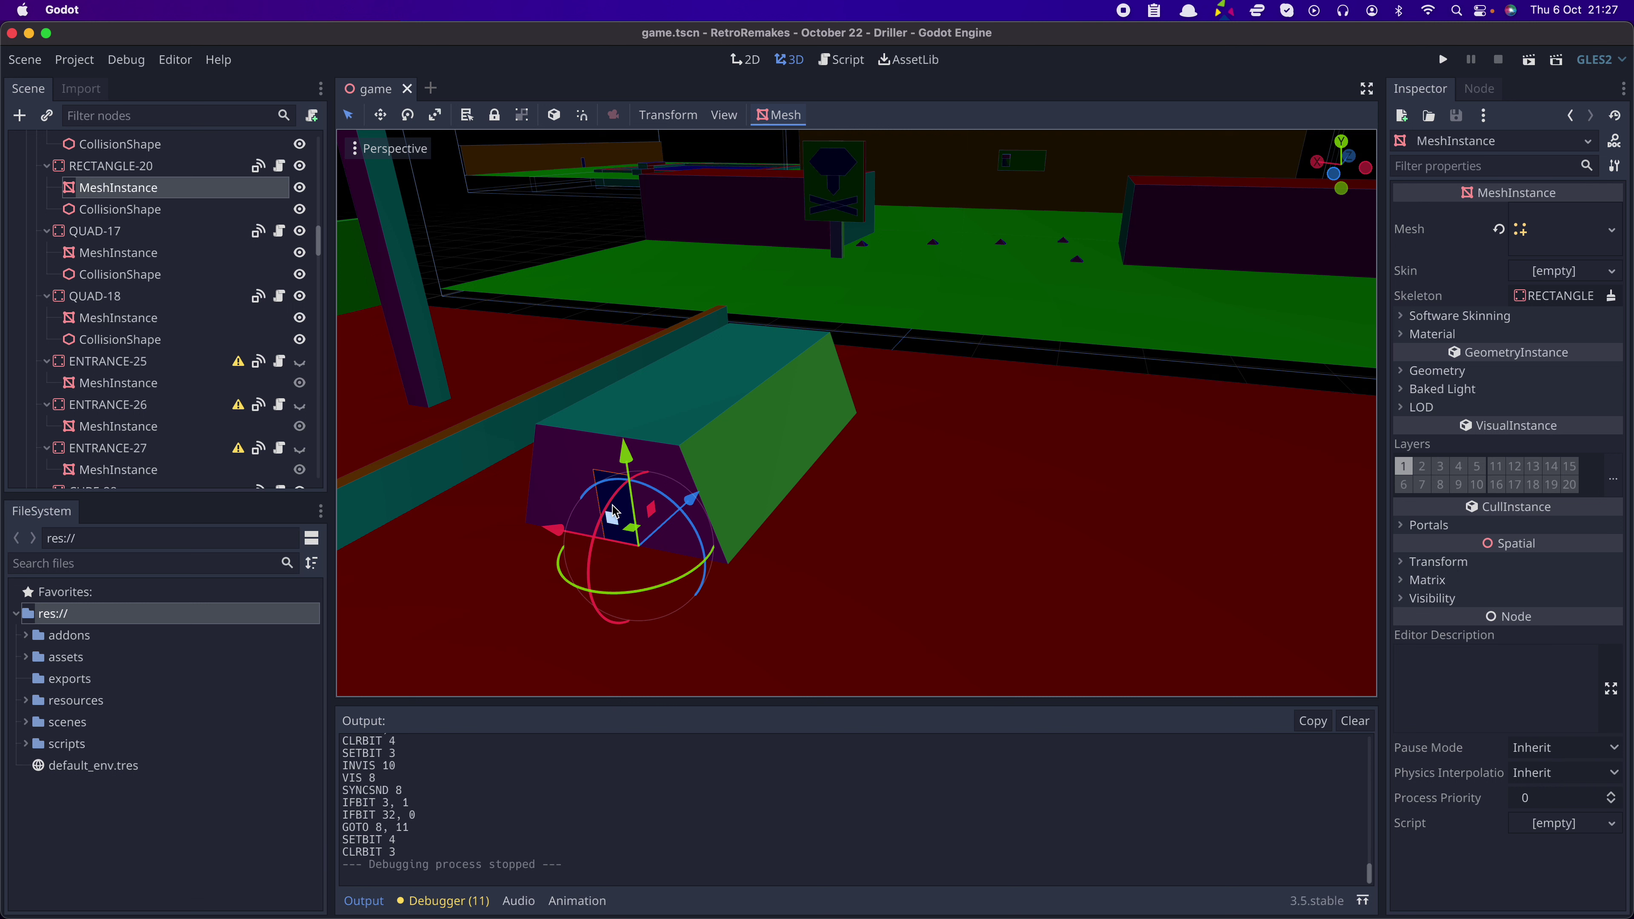
scroll(612, 517, "up", 3)
middle_click_drag(613, 514, 758, 510, "shift")
scroll(864, 501, "up", 2)
middle_click_drag(863, 501, 827, 507)
- Select the CollisionShape of RECTANGLE-20 and inspect how the blue door sits on the building's sloped wall
left_click(155, 216)
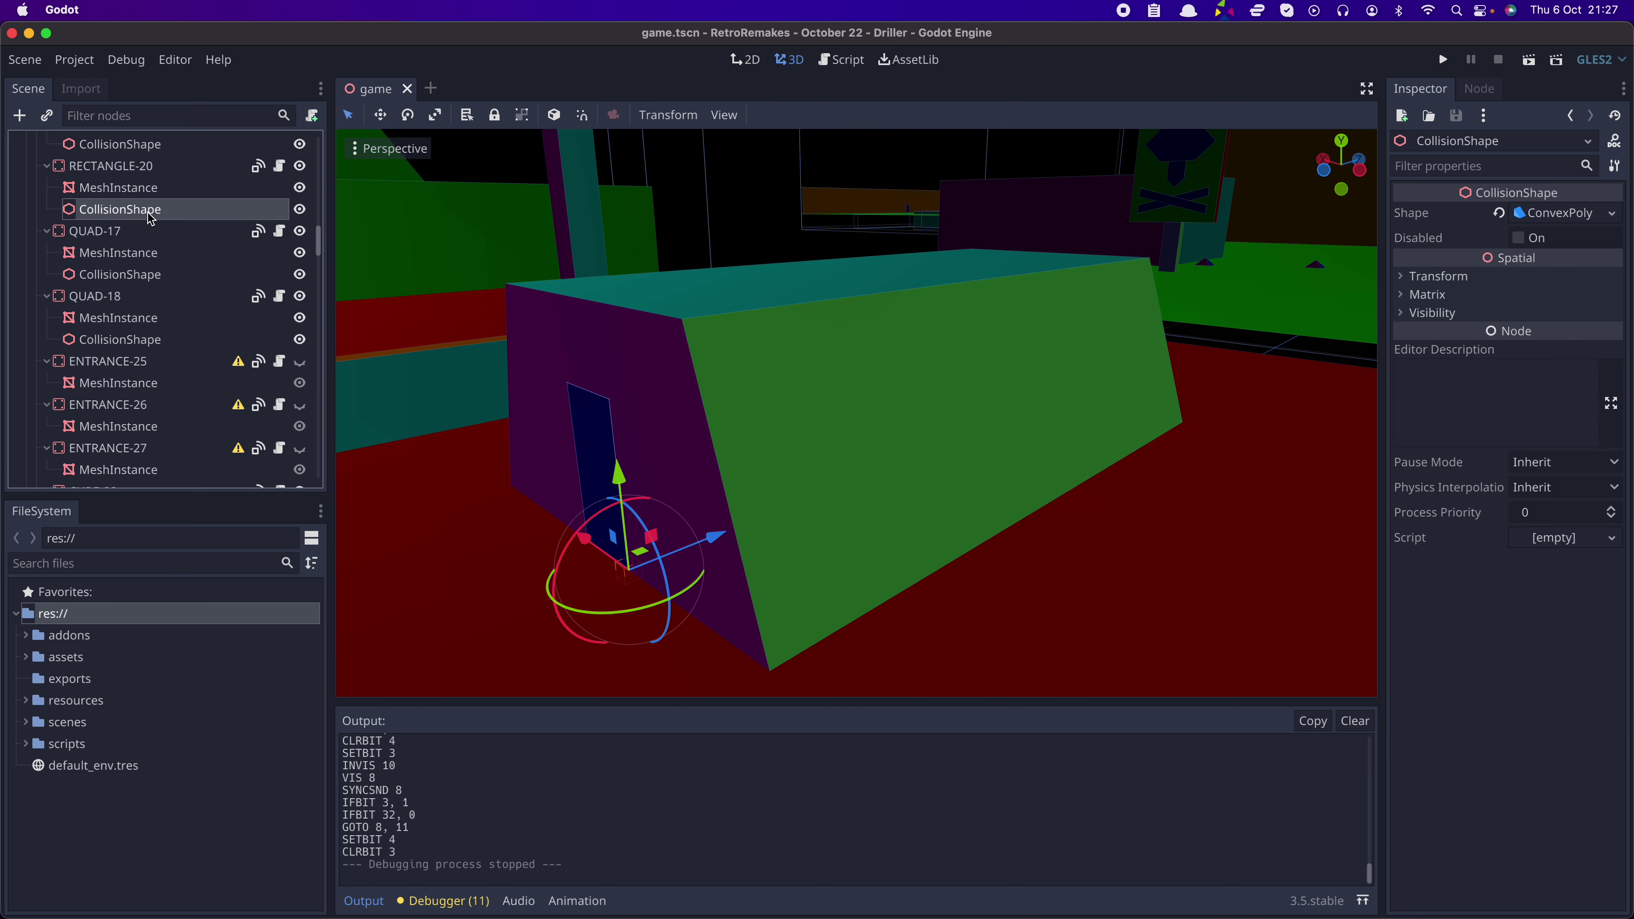
scroll(598, 444, "up", 3)
middle_click_drag(591, 452, 714, 462)
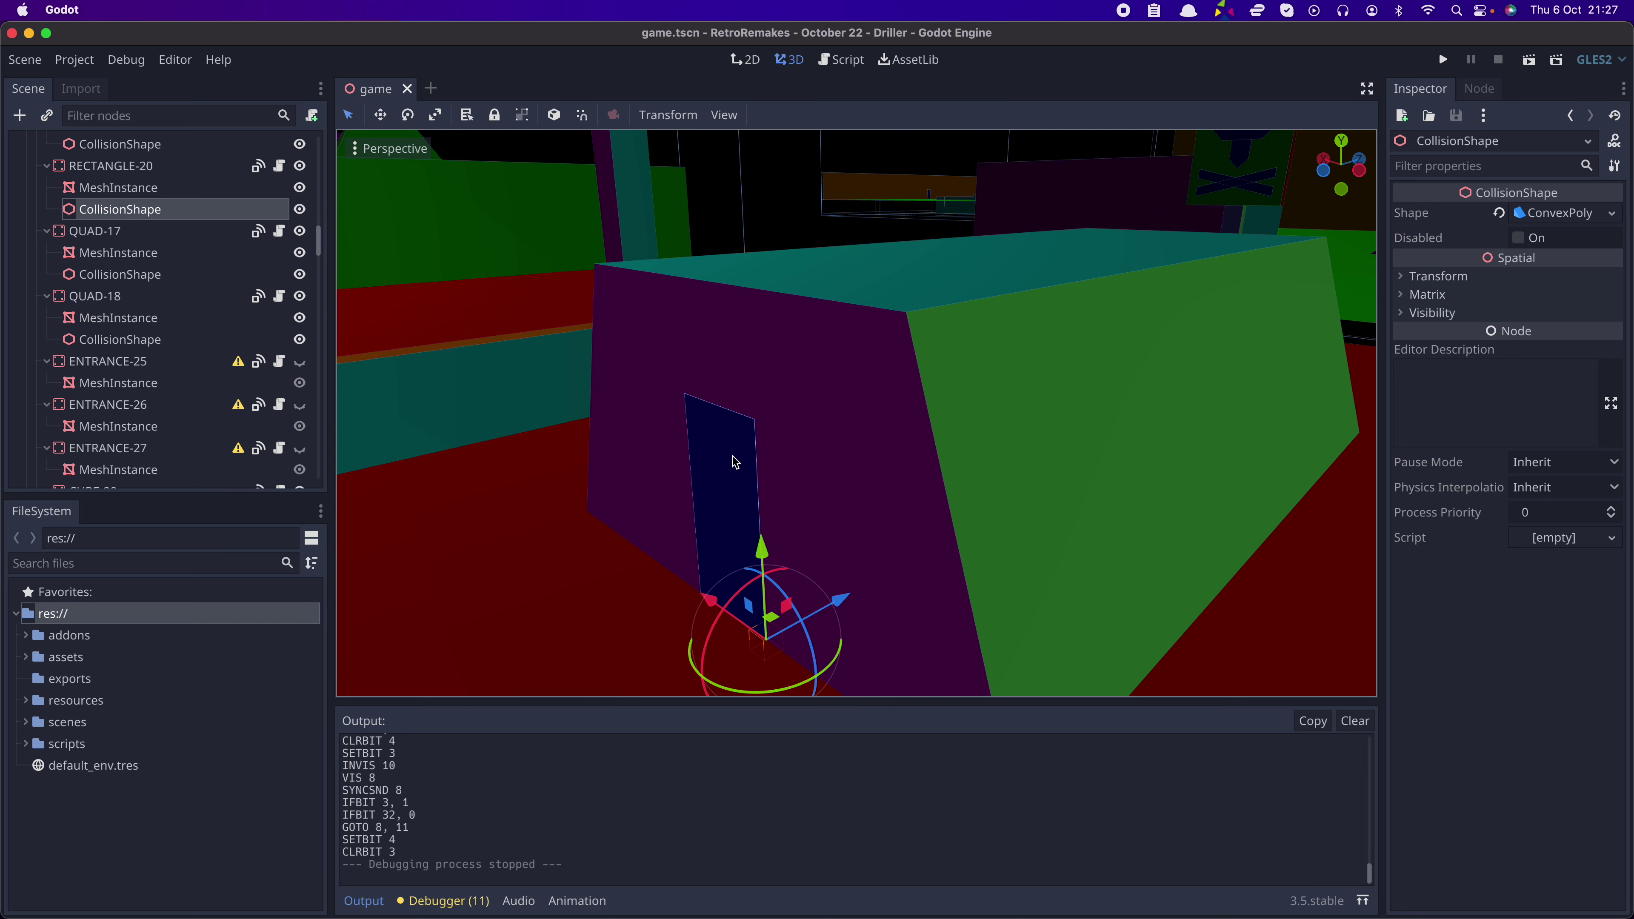
middle_click_drag(704, 491, 722, 489)
scroll(841, 489, "down", 5)
mouse_move(841, 495)
middle_mouse_down()
mouse_move(954, 474)
mouse_move(808, 477)
mouse_move(909, 467)
mouse_move(846, 468)
middle_mouse_up()
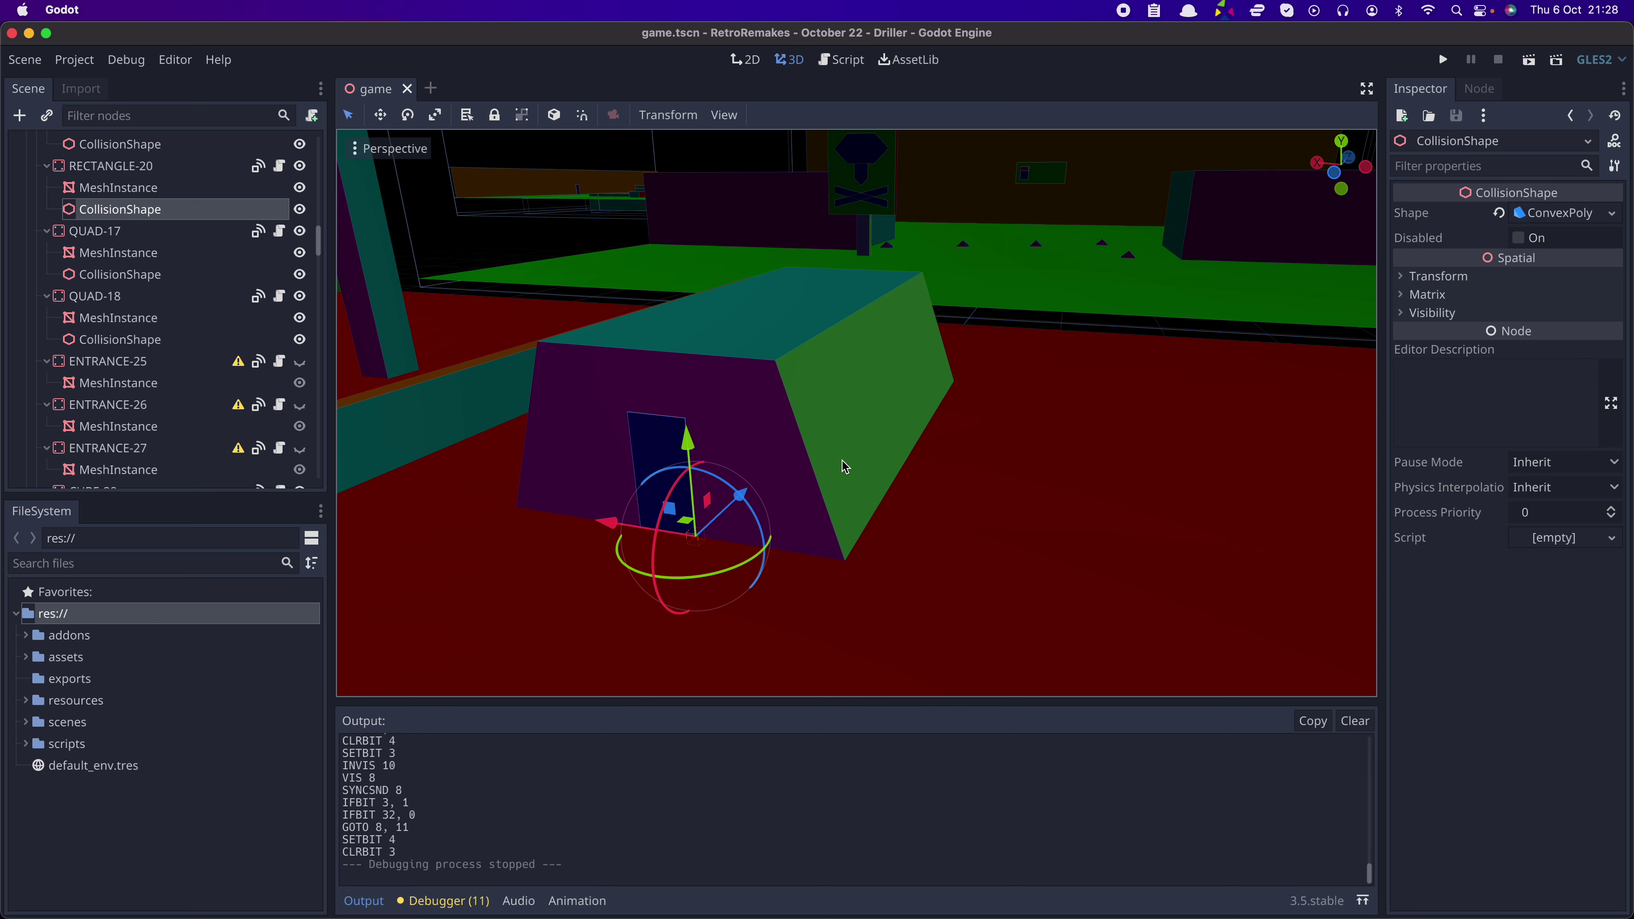
- Select the MeshInstance of RECTANGLE-52 and examine how the red-floored room lines up with its neighbouring rooms
middle_click_drag(846, 478, 819, 454)
scroll(818, 453, "down", 1)
scroll(818, 453, "down", 20)
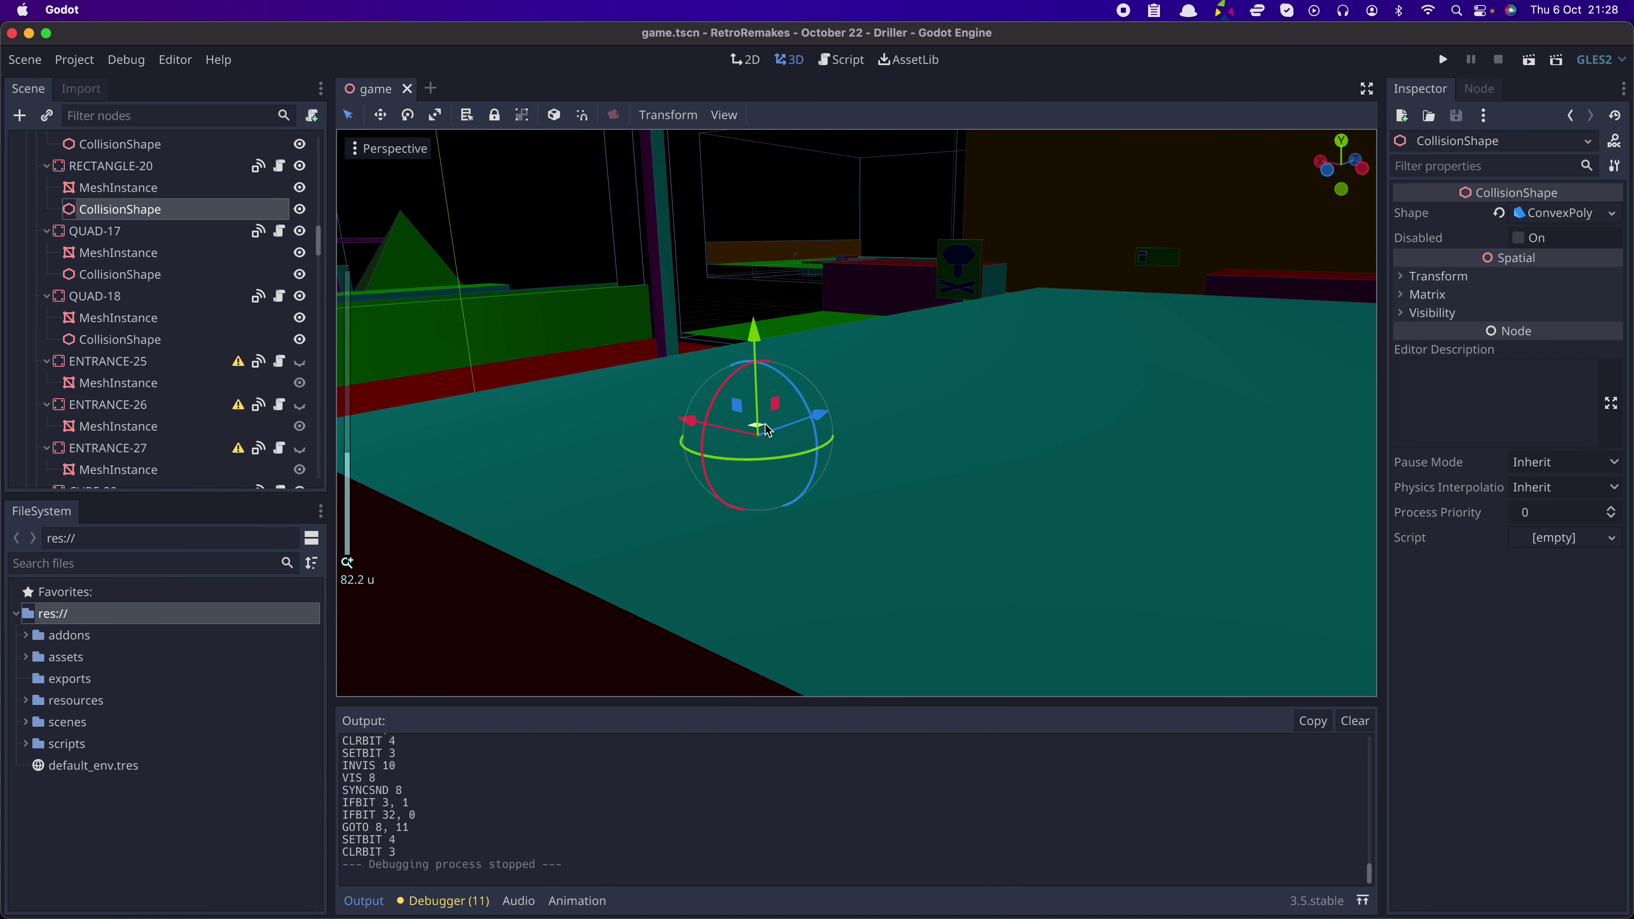
scroll(768, 430, "down", 3)
middle_click_drag(769, 429, 730, 435)
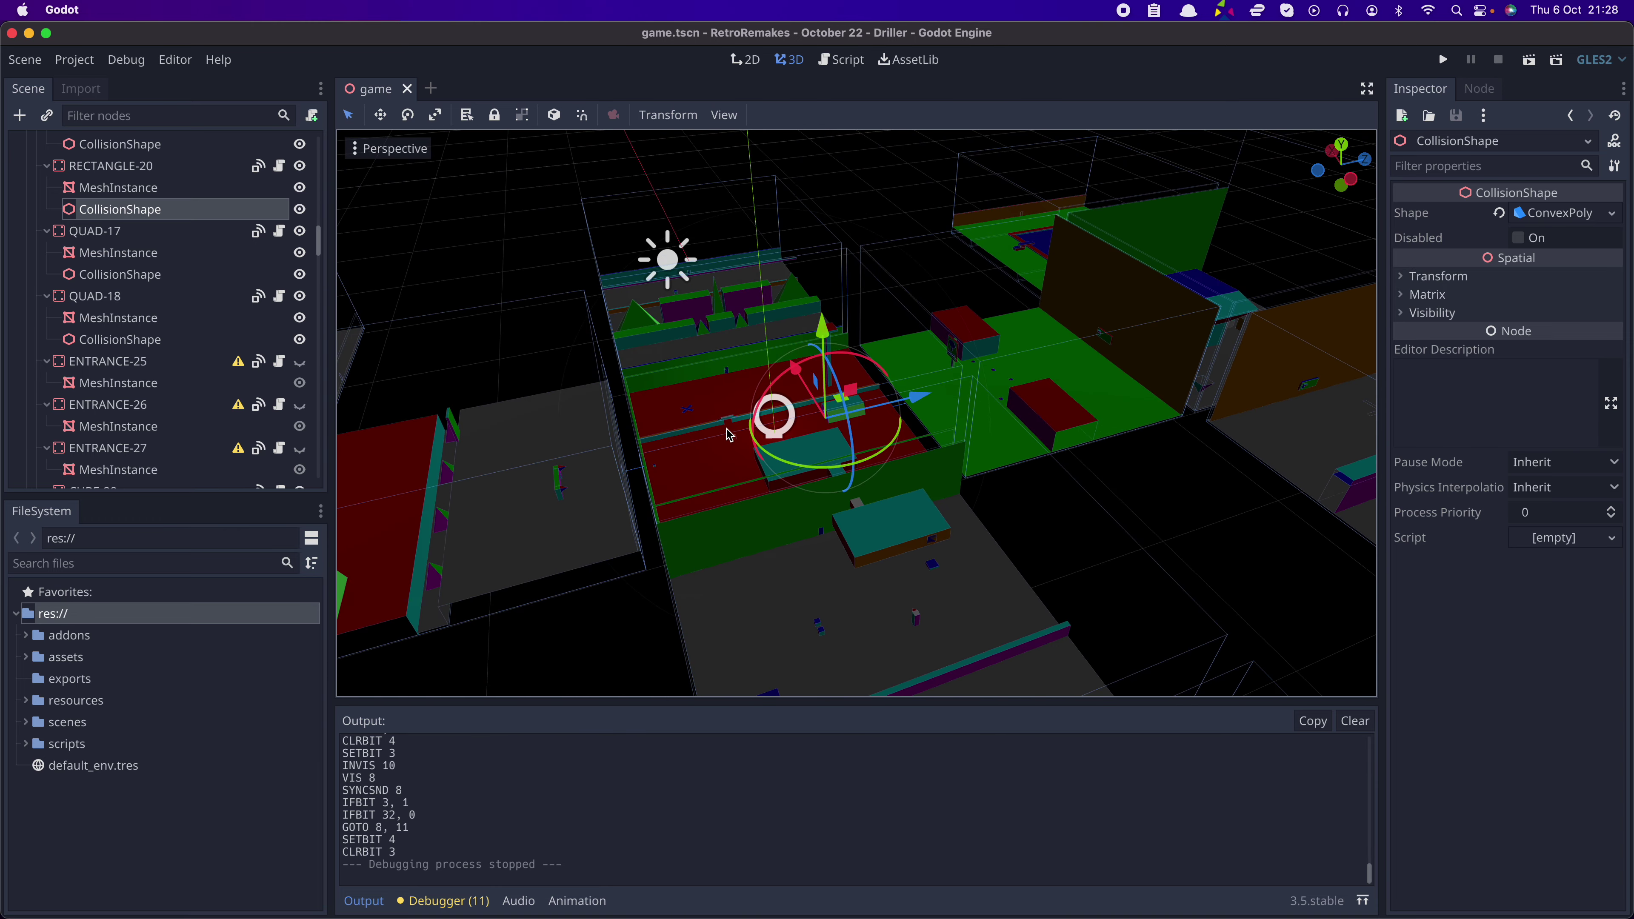
left_click(926, 341)
scroll(920, 384, "up", 5)
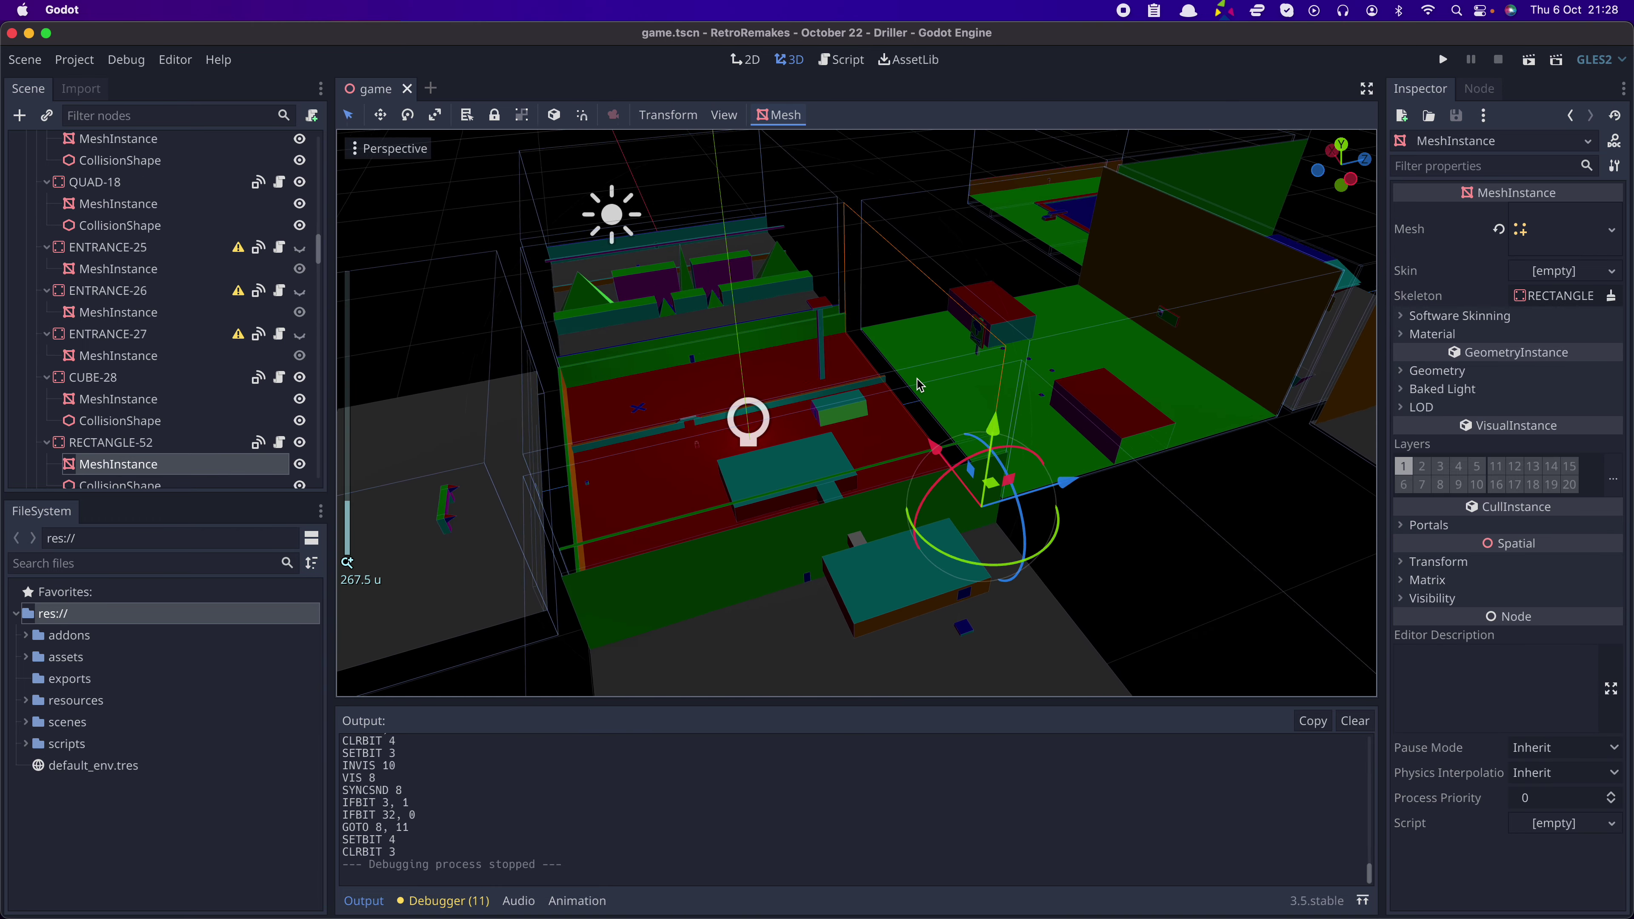
scroll(939, 399, "up", 3)
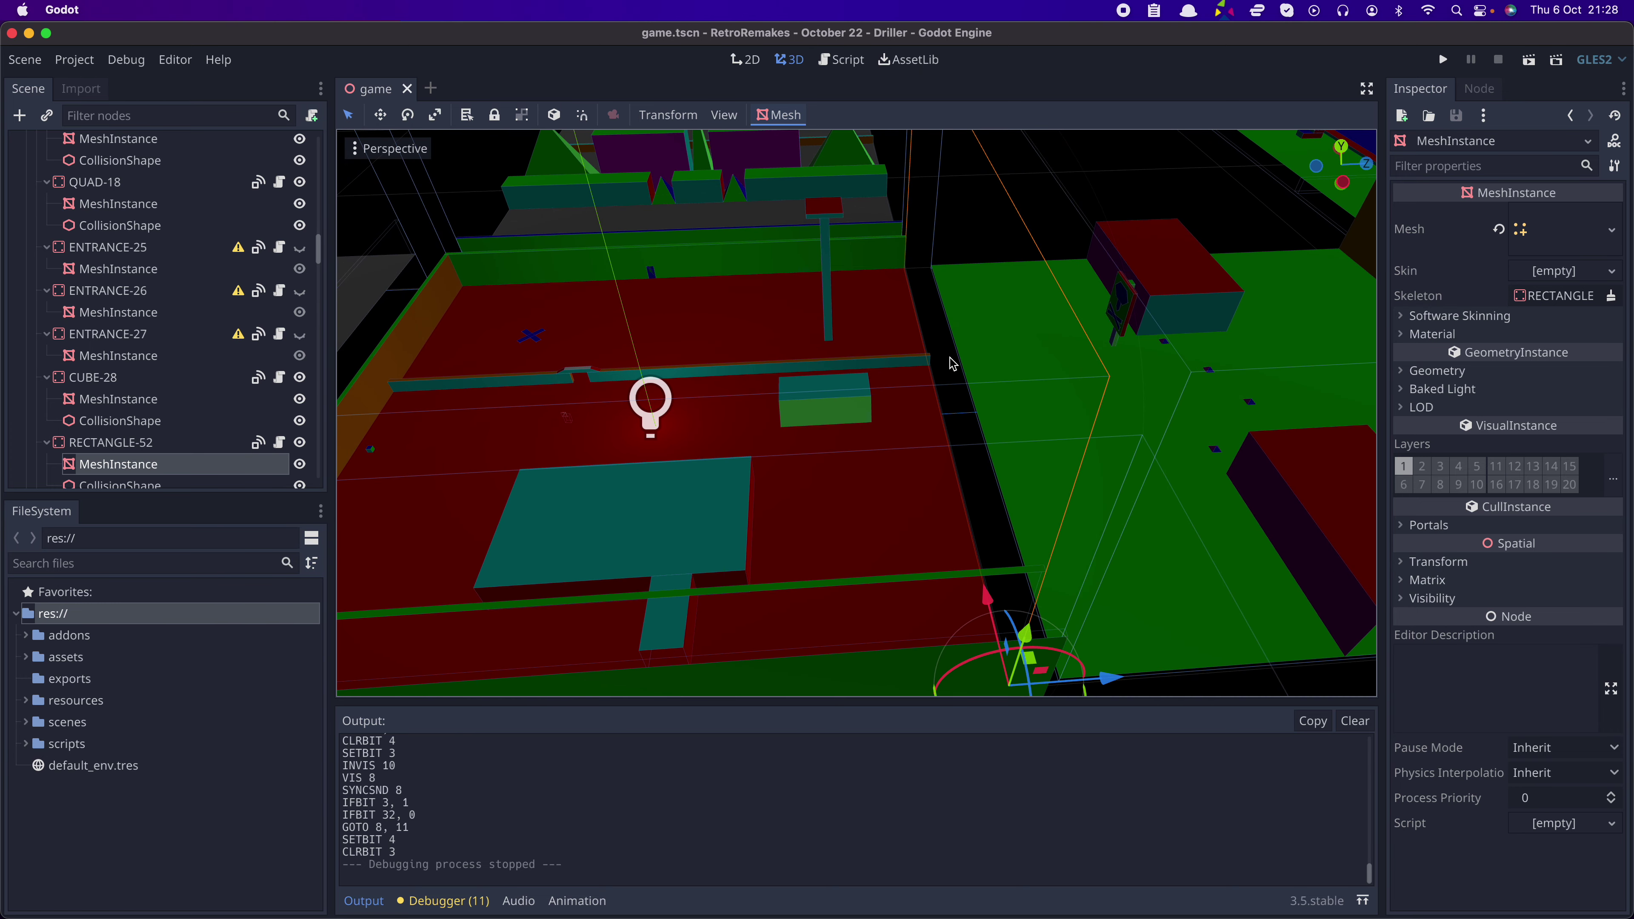
middle_click_drag(908, 339, 957, 243)
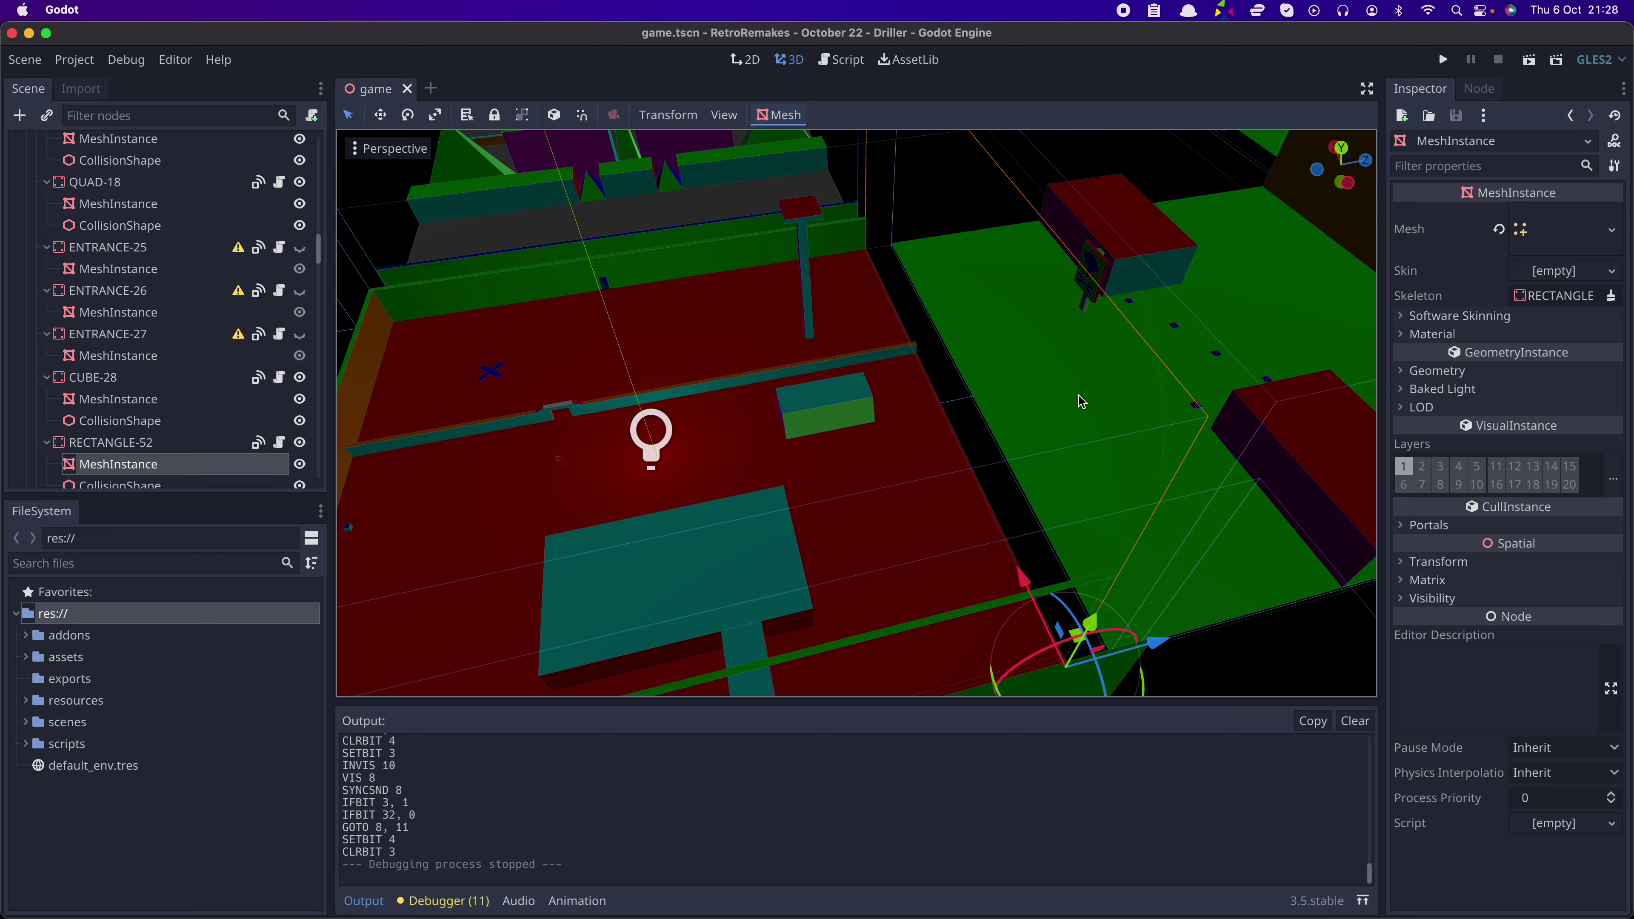
middle_click_drag(1082, 402, 822, 379)
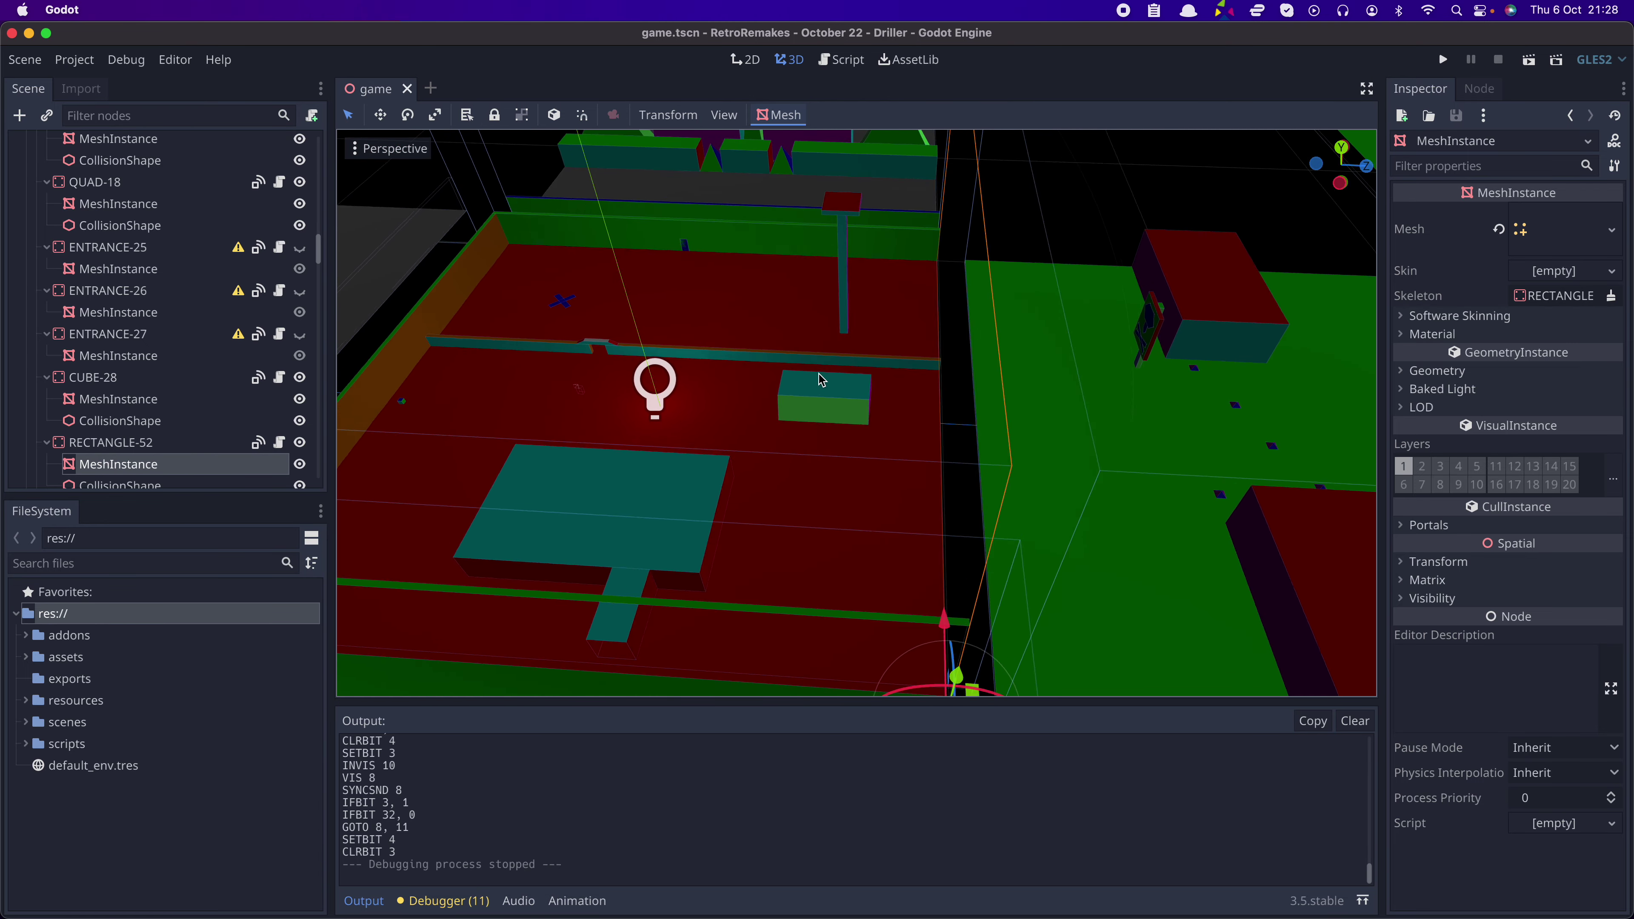
scroll(993, 449, "down", 5)
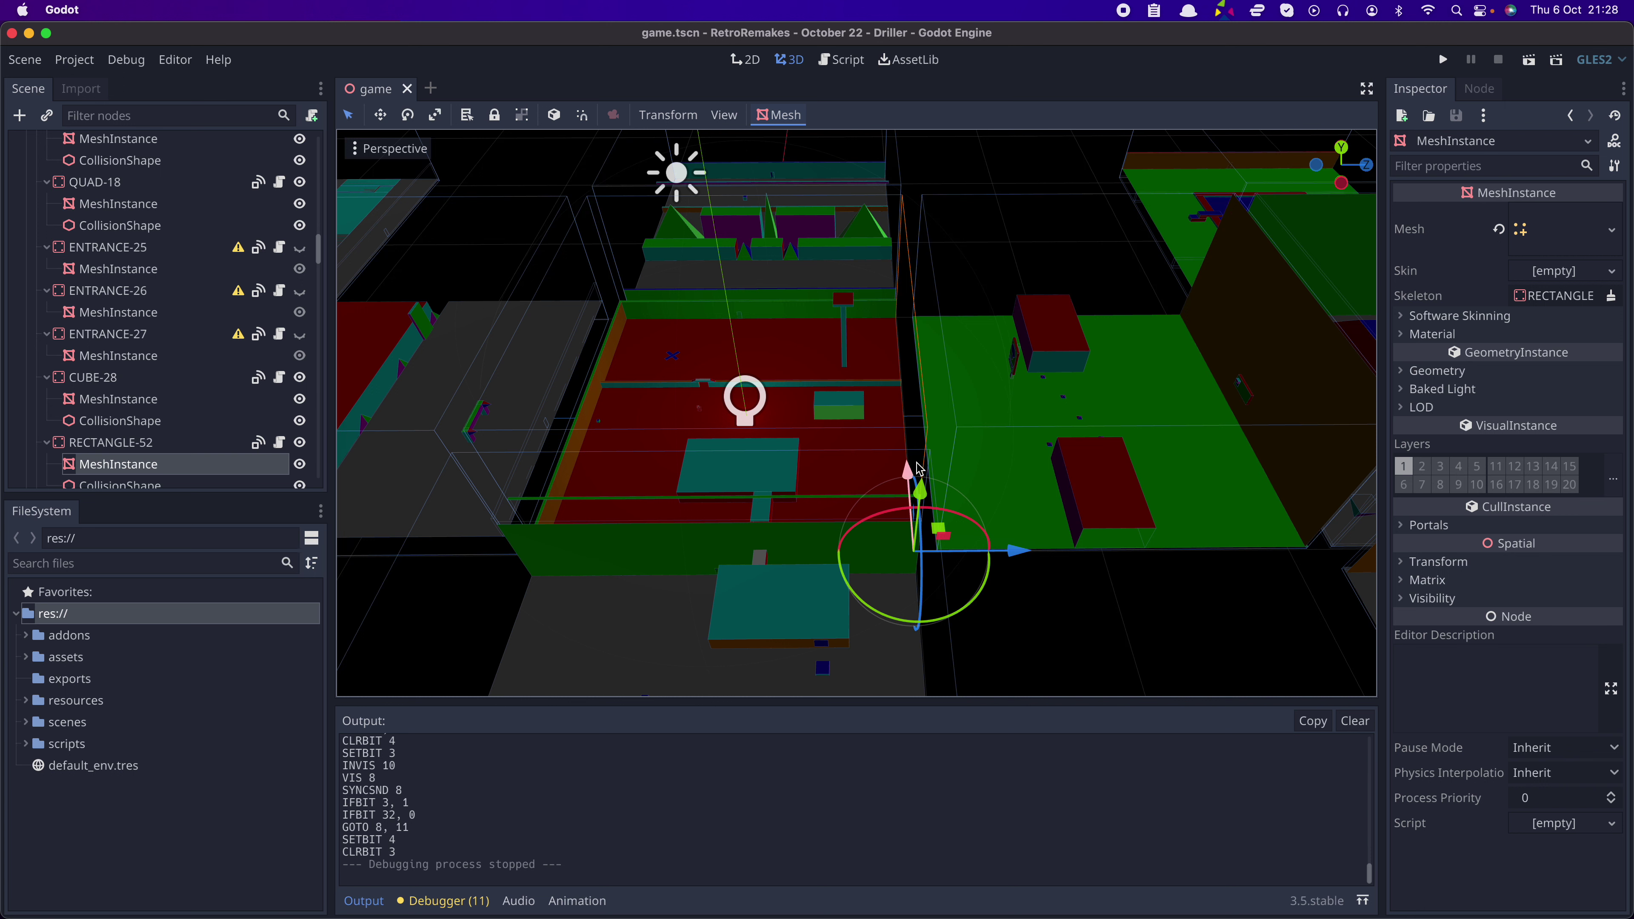
- Check the alignment of the adjoining rooms in the top orthogonal view and return to a perspective view
key("KP_7")
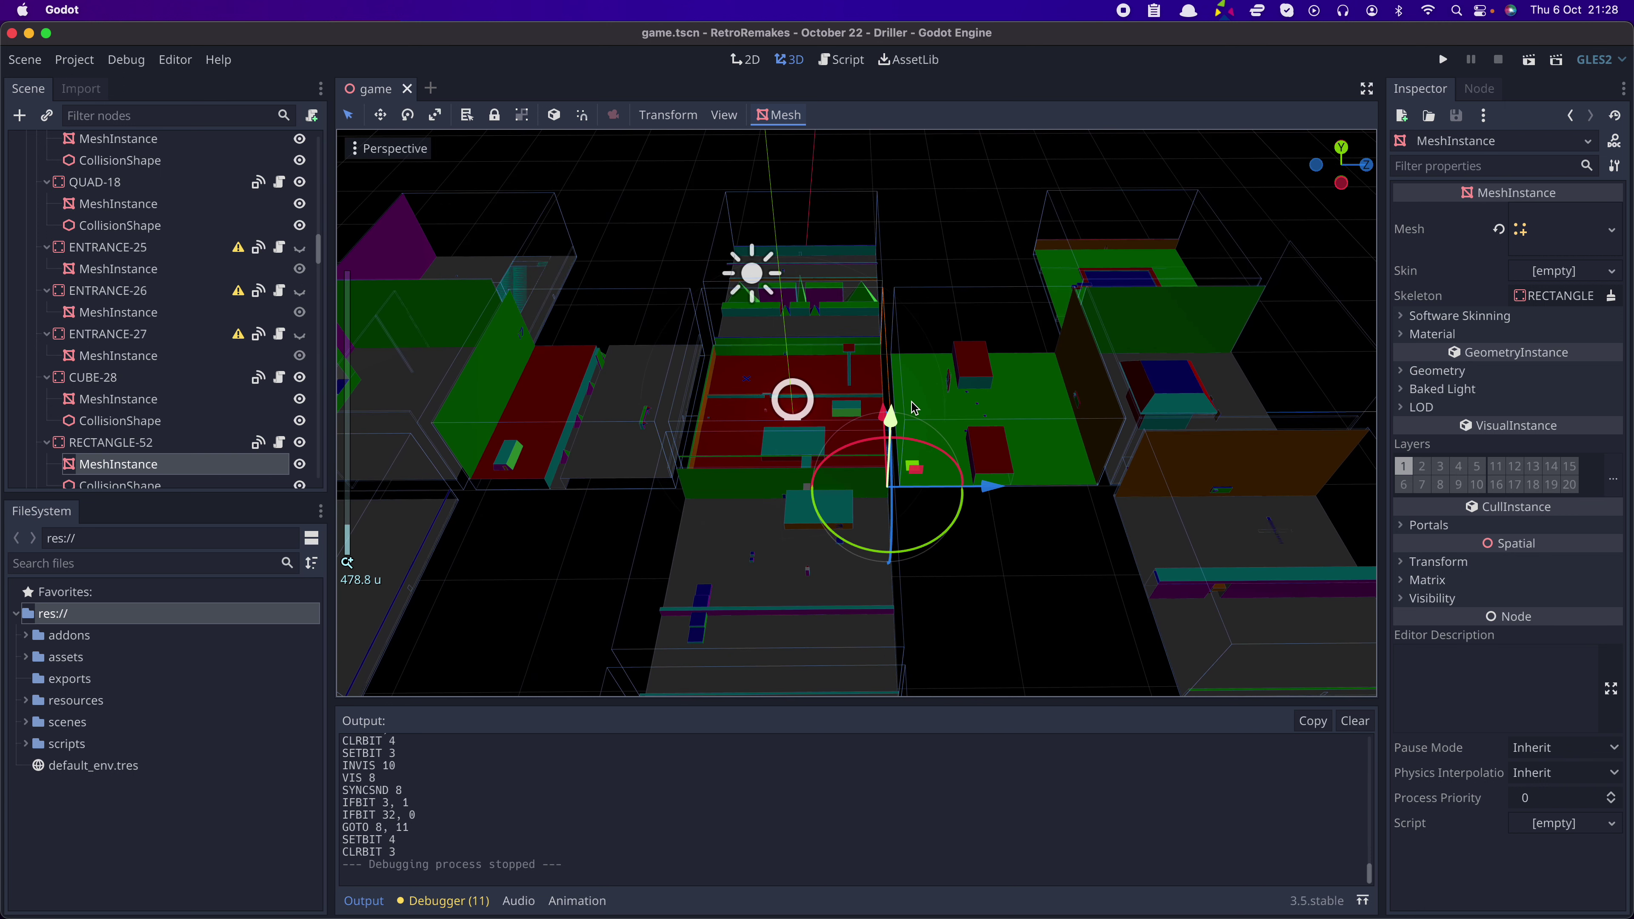
scroll(914, 408, "down", 3)
scroll(915, 408, "up", 6)
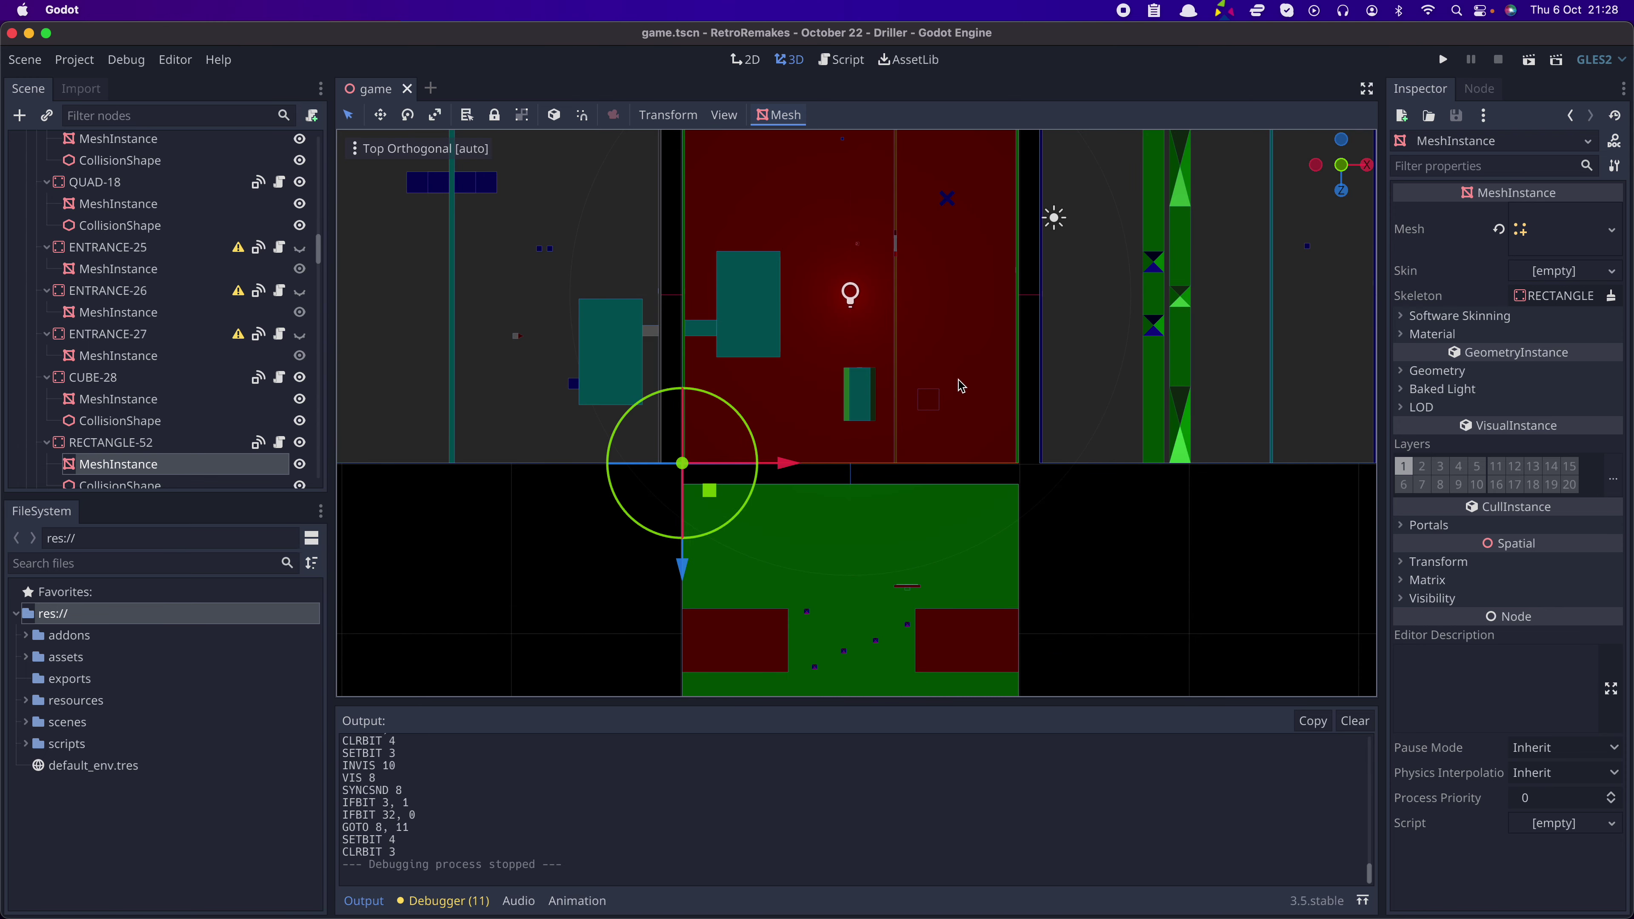
middle_click_drag(961, 386, 973, 454)
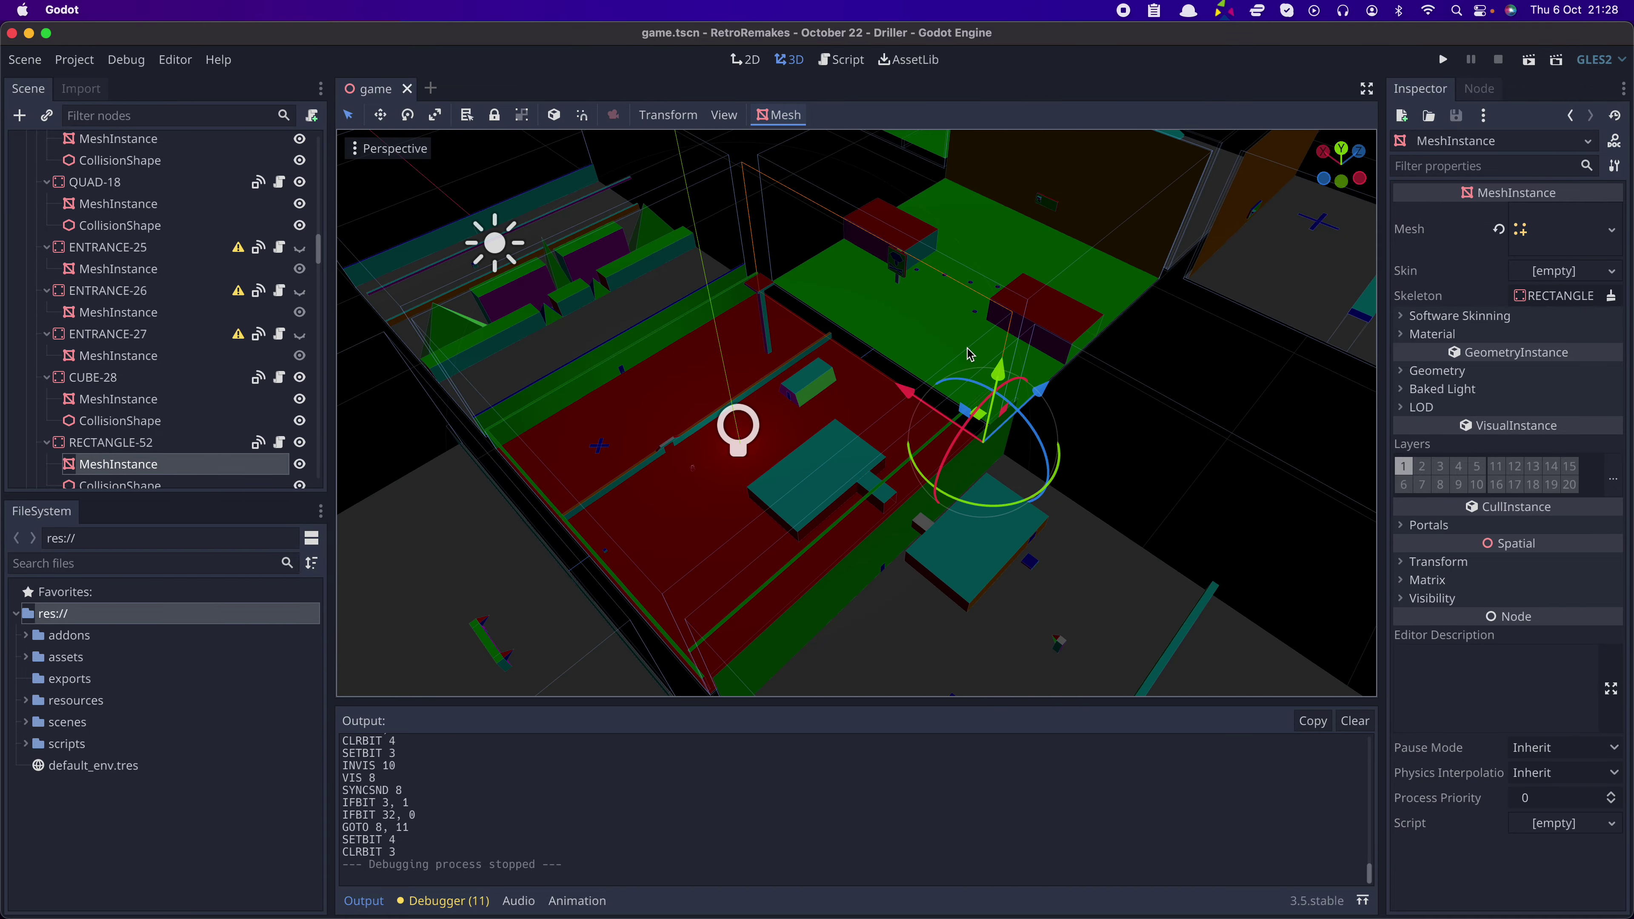
- Examine the boundary between the red and green rooms and select the MeshInstance of Niccolite's CUBE-1, the green floor
scroll(970, 355, "up", 4)
middle_click_drag(918, 335, 887, 386, "shift")
middle_click_drag(876, 492, 873, 472)
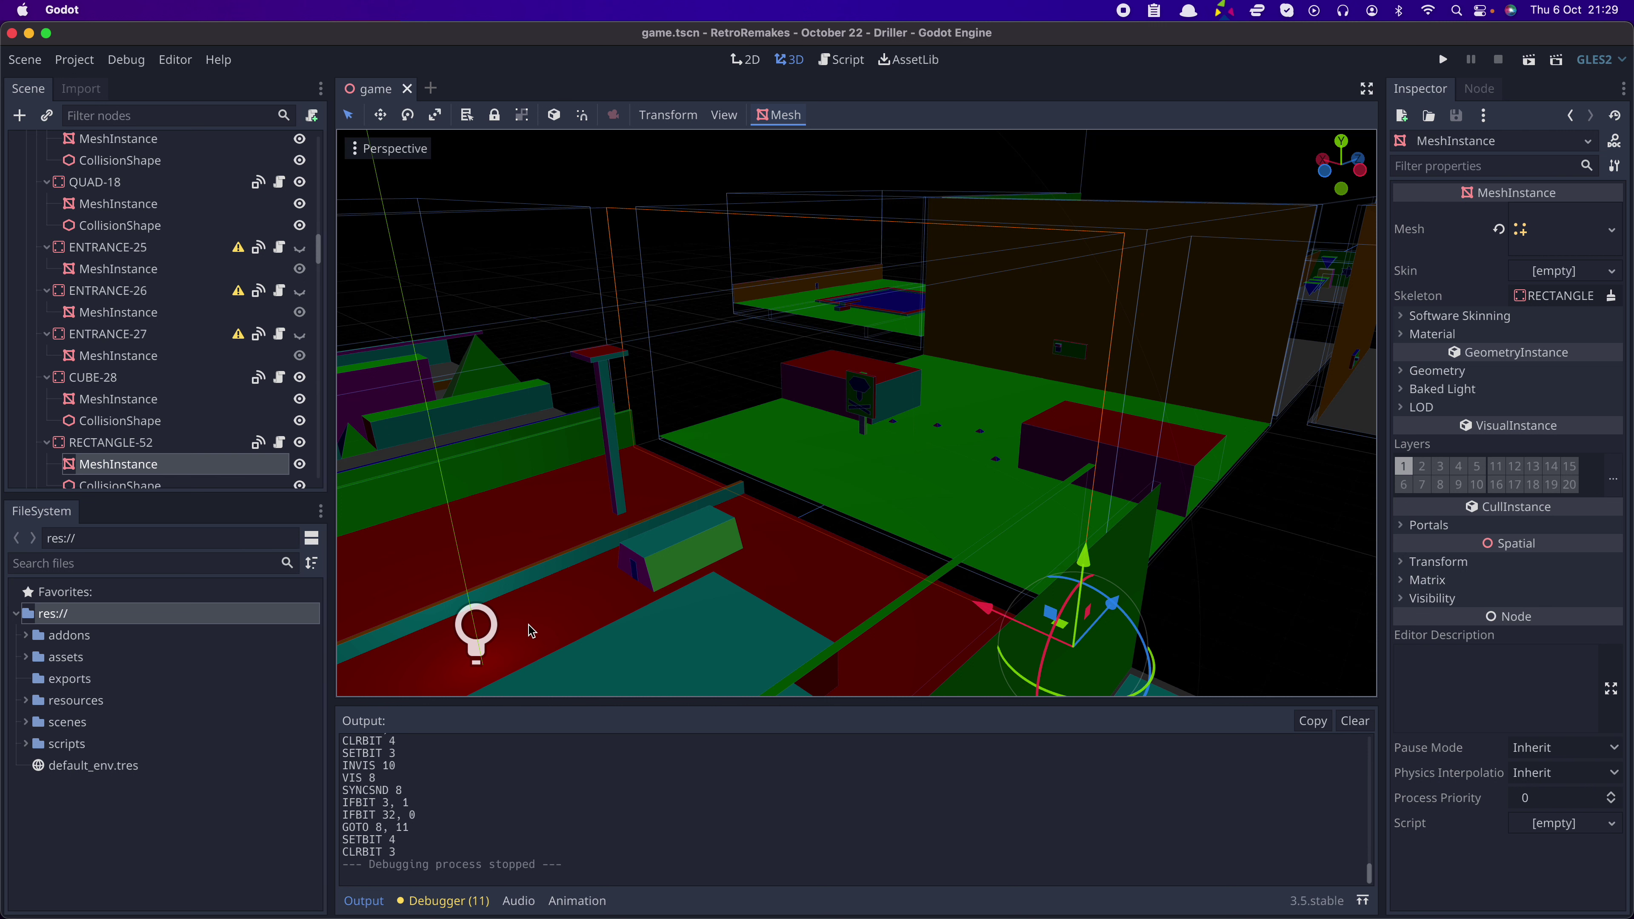
middle_click_drag(982, 382, 995, 407)
left_click(1072, 310)
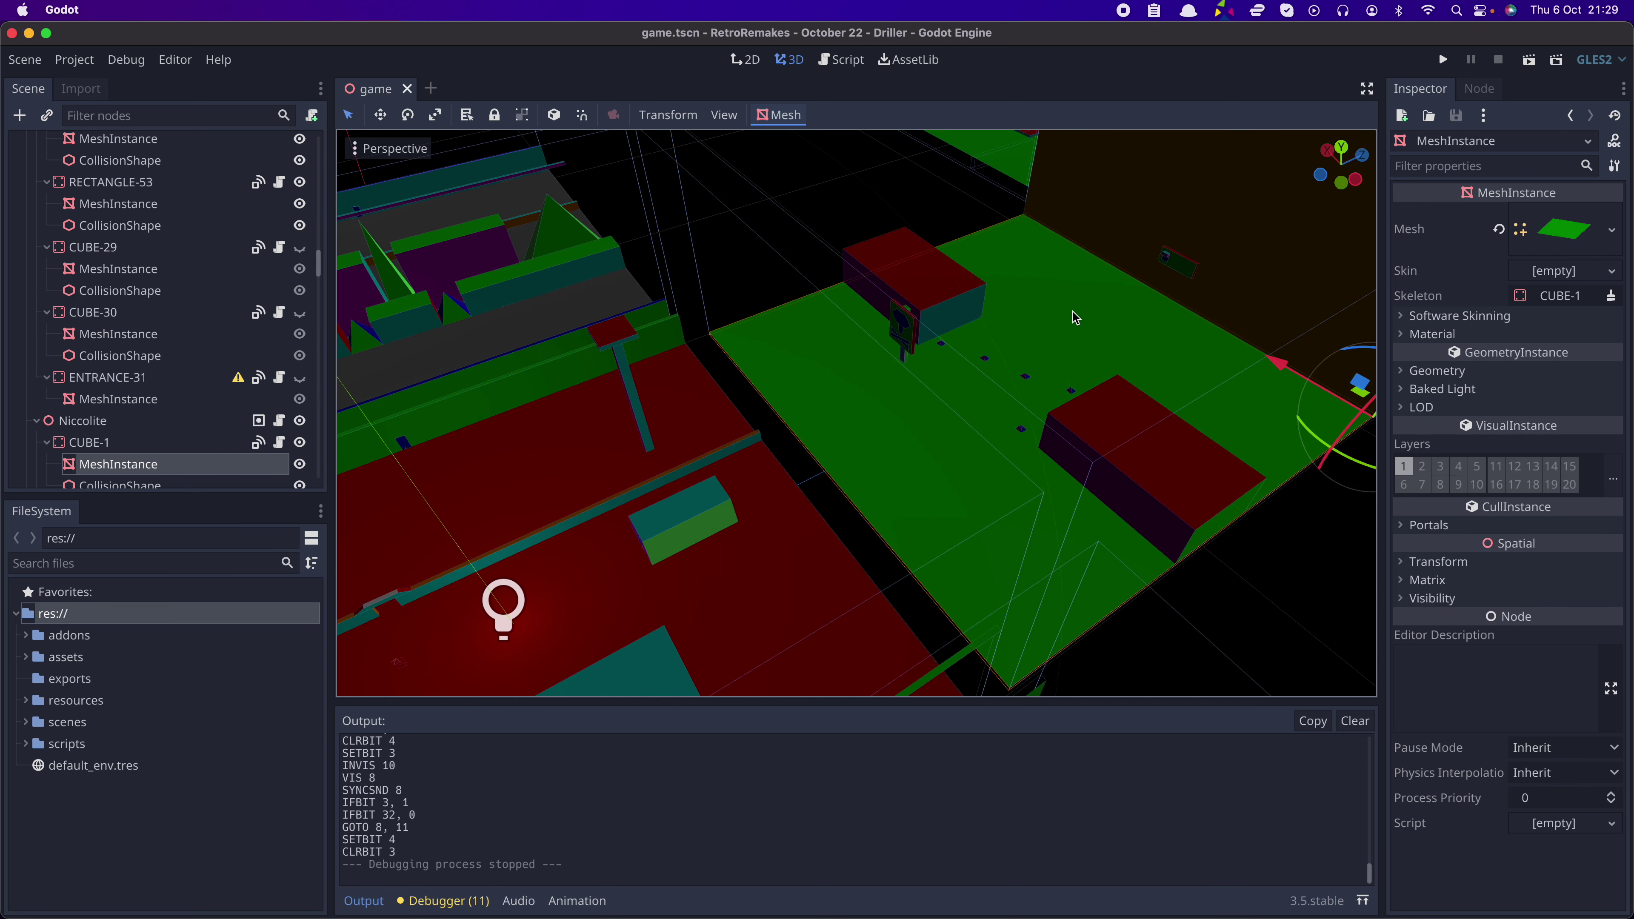
- Select the Niccolite room node and inspect its Room ID and other script variables
scroll(135, 418, "down", 3)
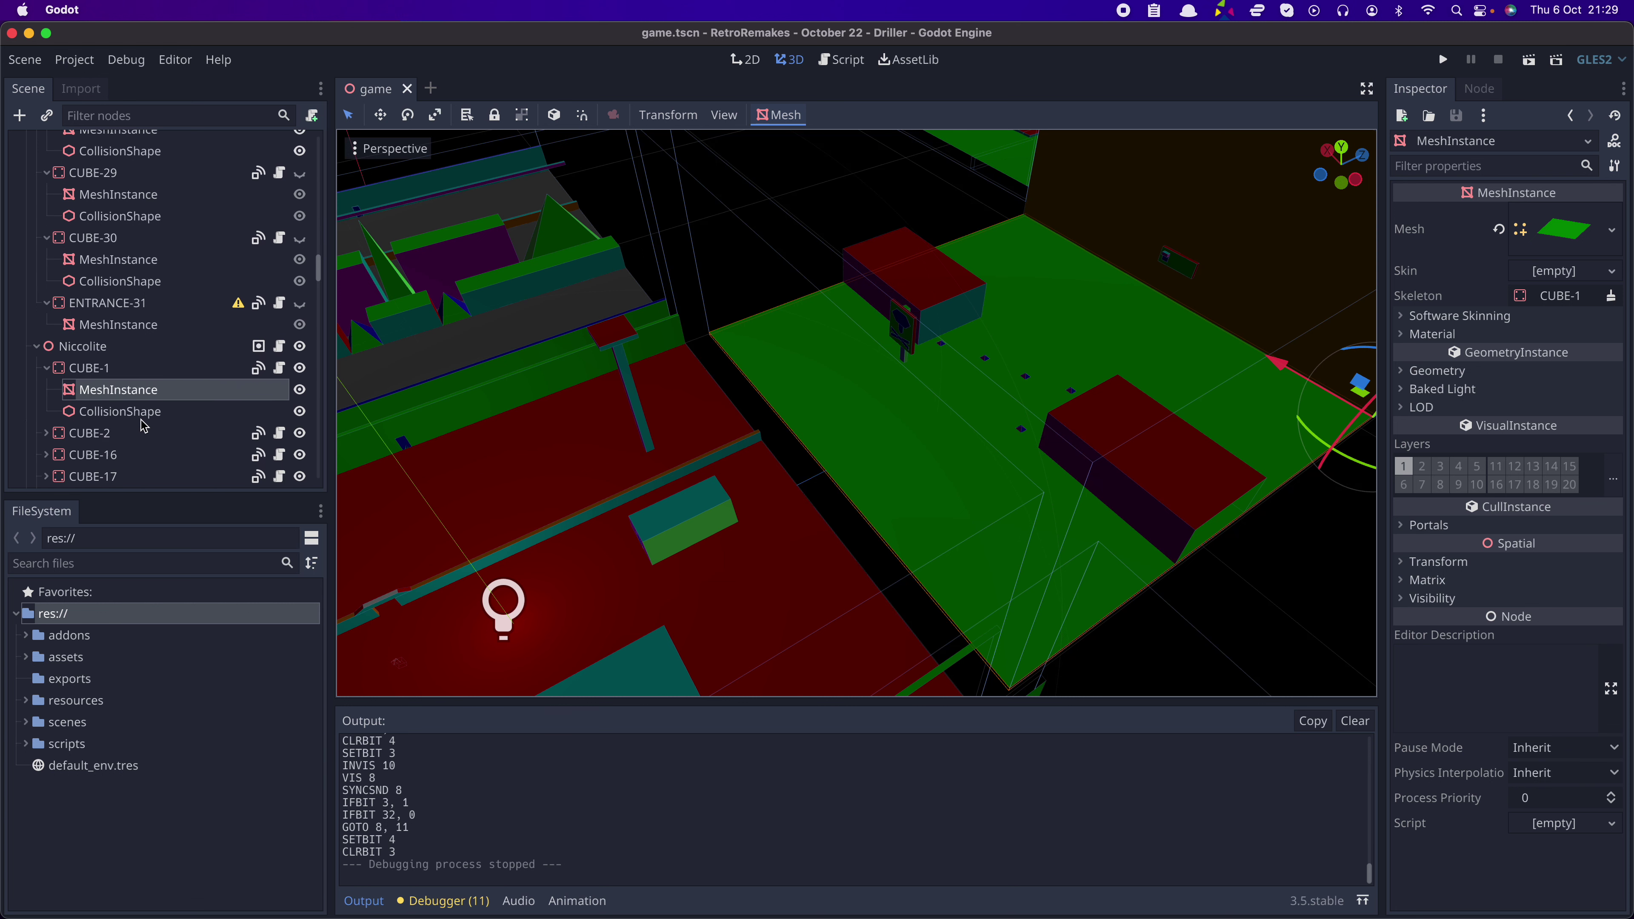
left_click(90, 347)
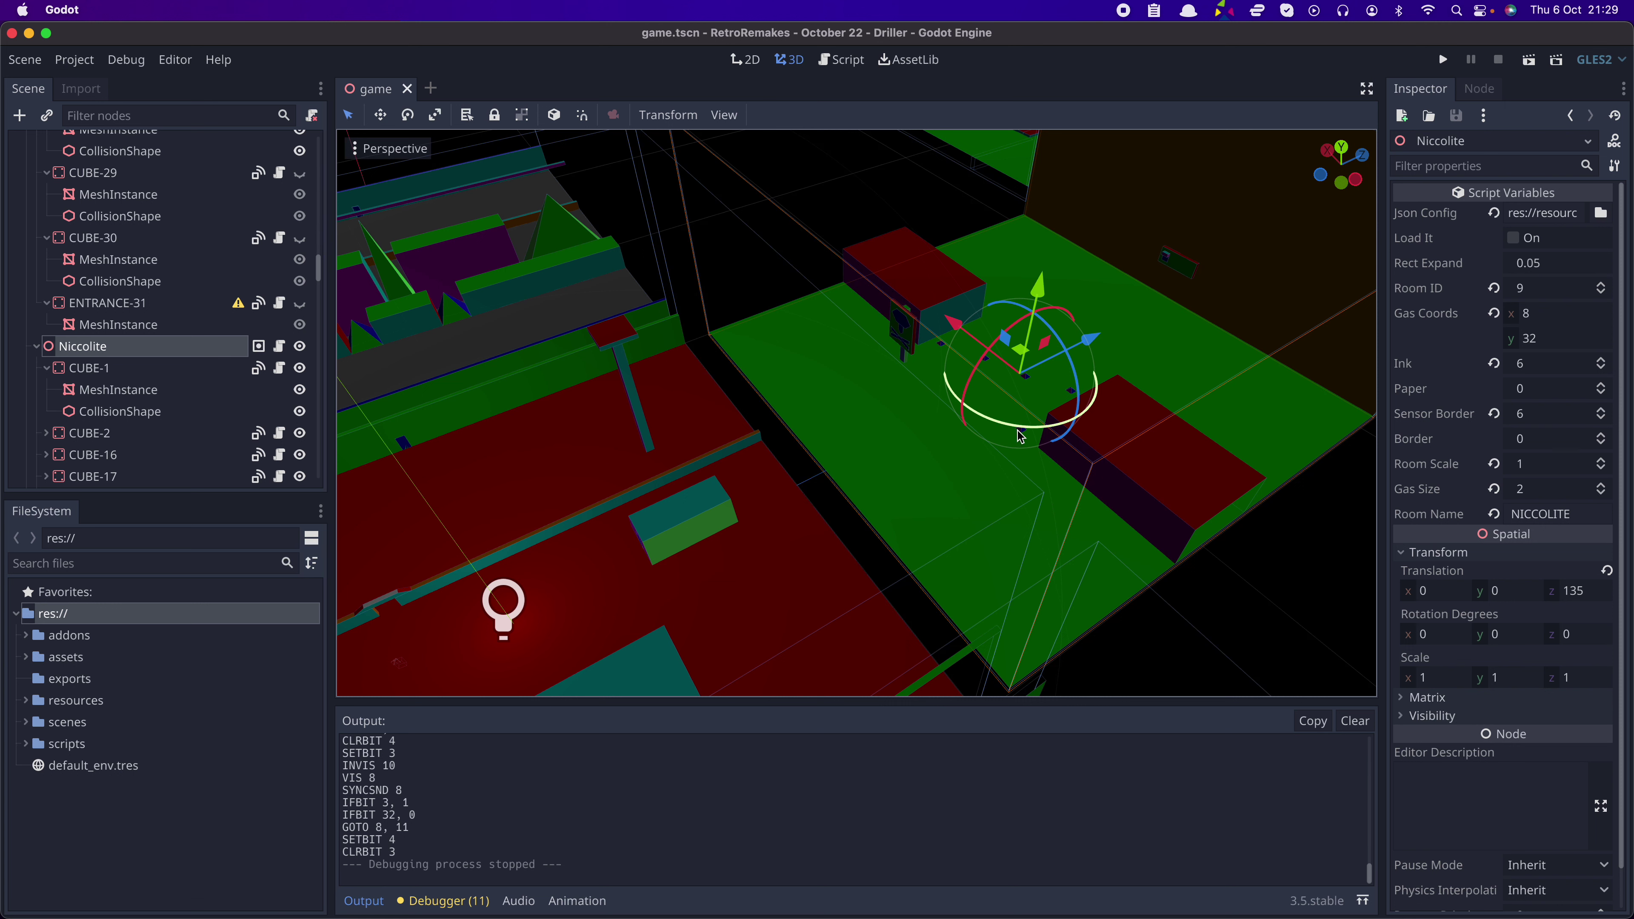
middle_click_drag(1021, 436, 914, 457)
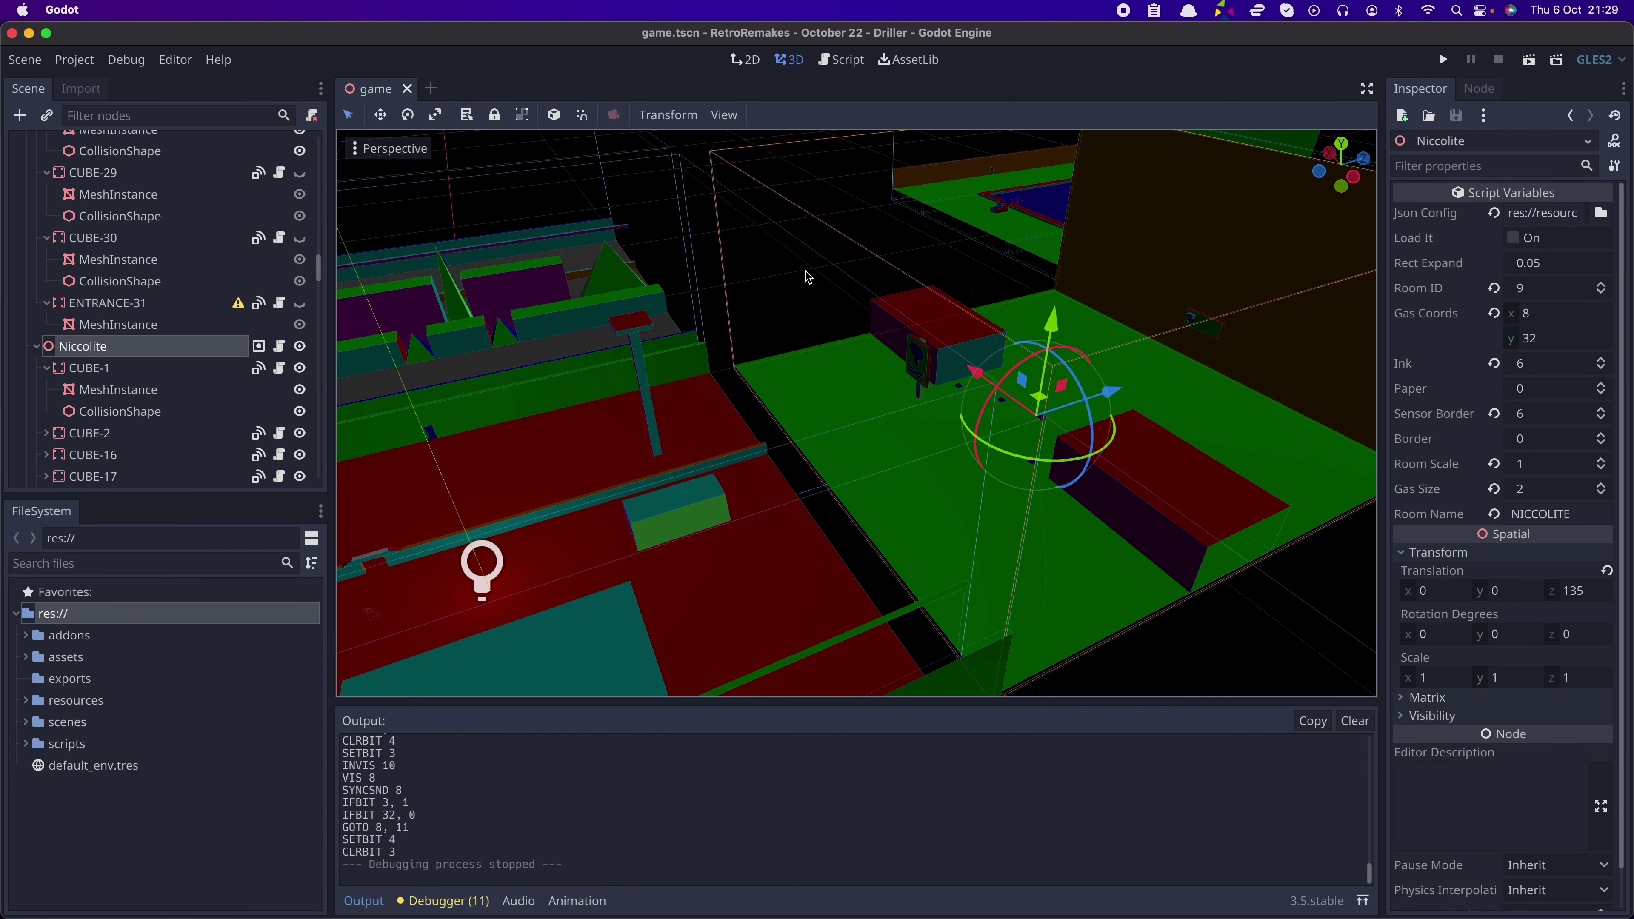
- Select the RECTANGLE-52 boundary wall between the red and green rooms and inspect its Bytecode array
left_click(814, 264)
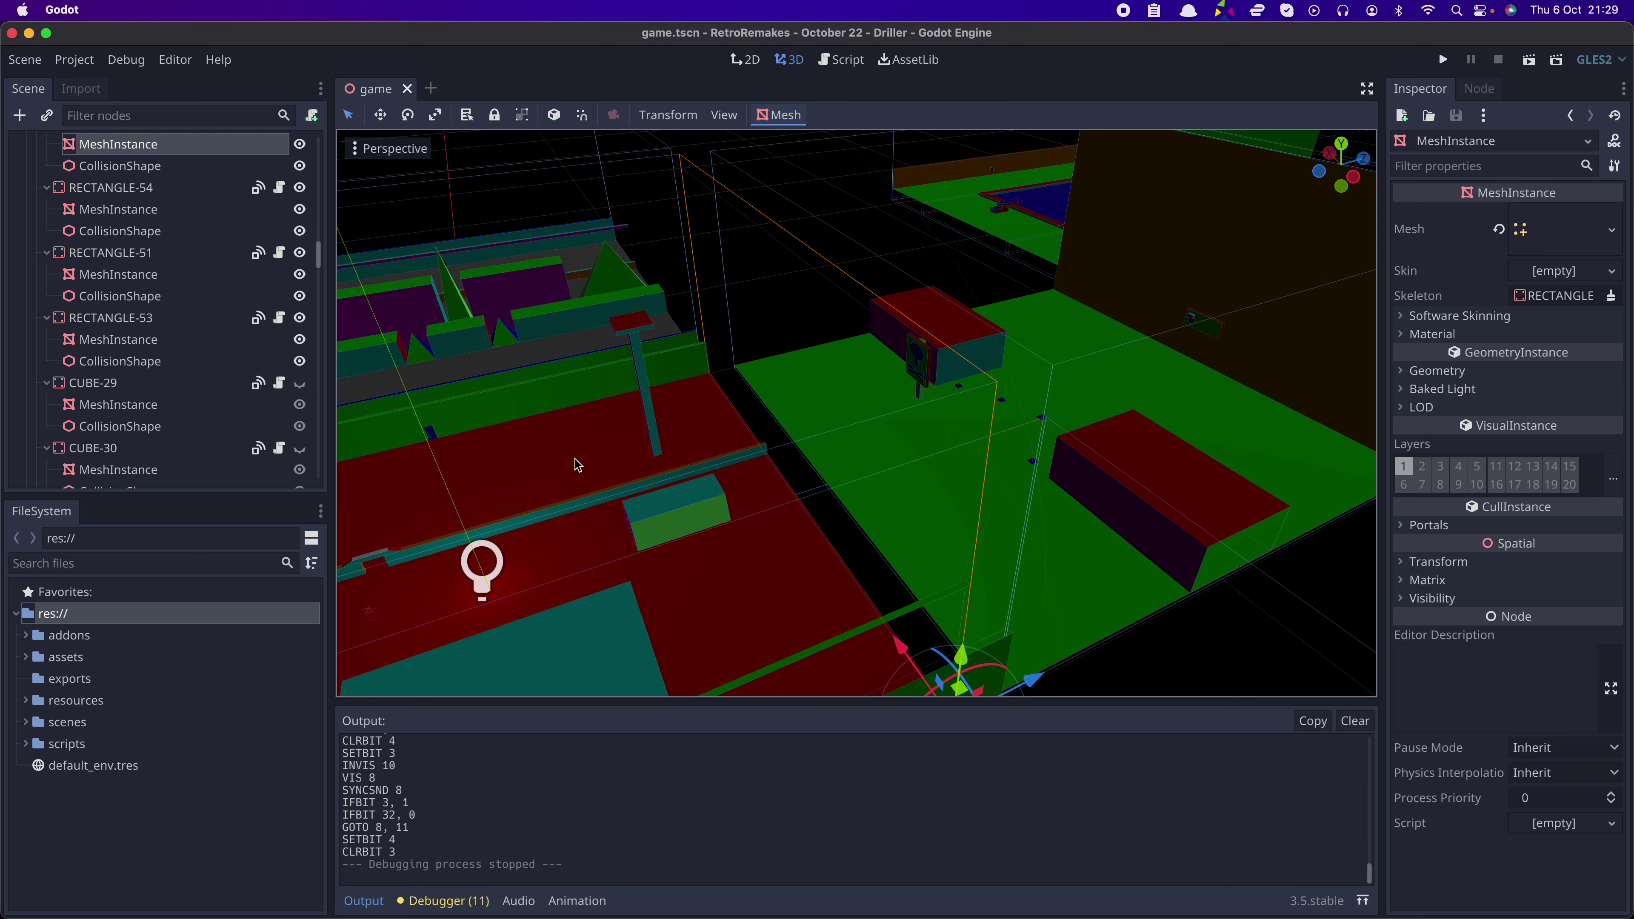
scroll(203, 269, "up", 2)
left_click(143, 185)
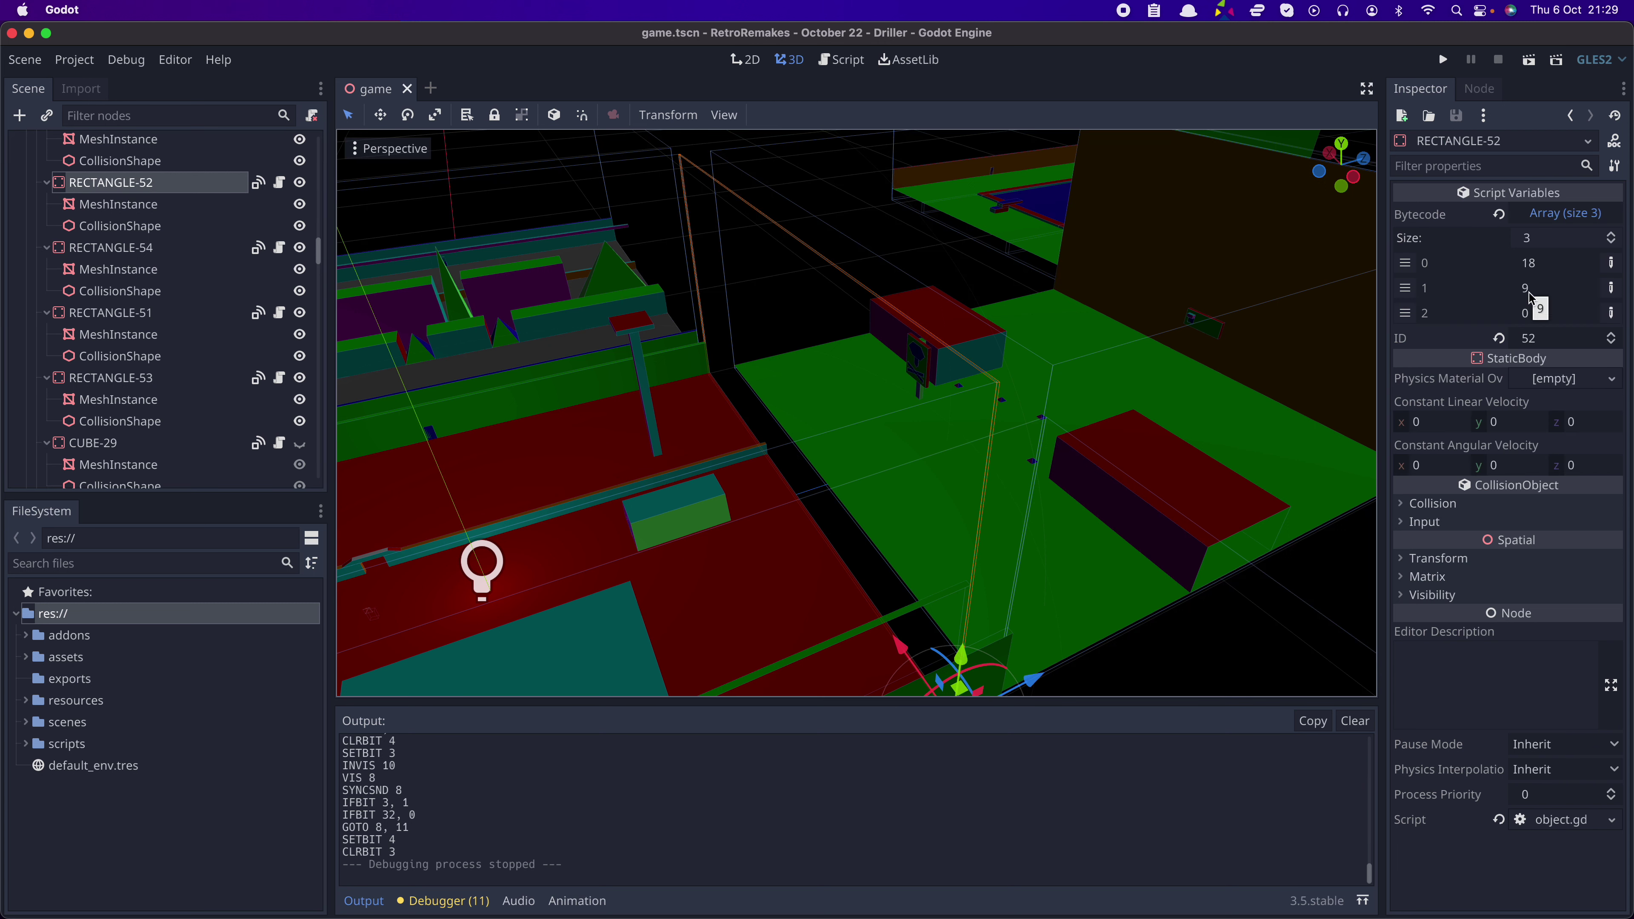
- Select the green-floored room's floor mesh and its parent Niccolite node to check the Room ID
scroll(1065, 412, "up", 2)
left_click(1098, 297)
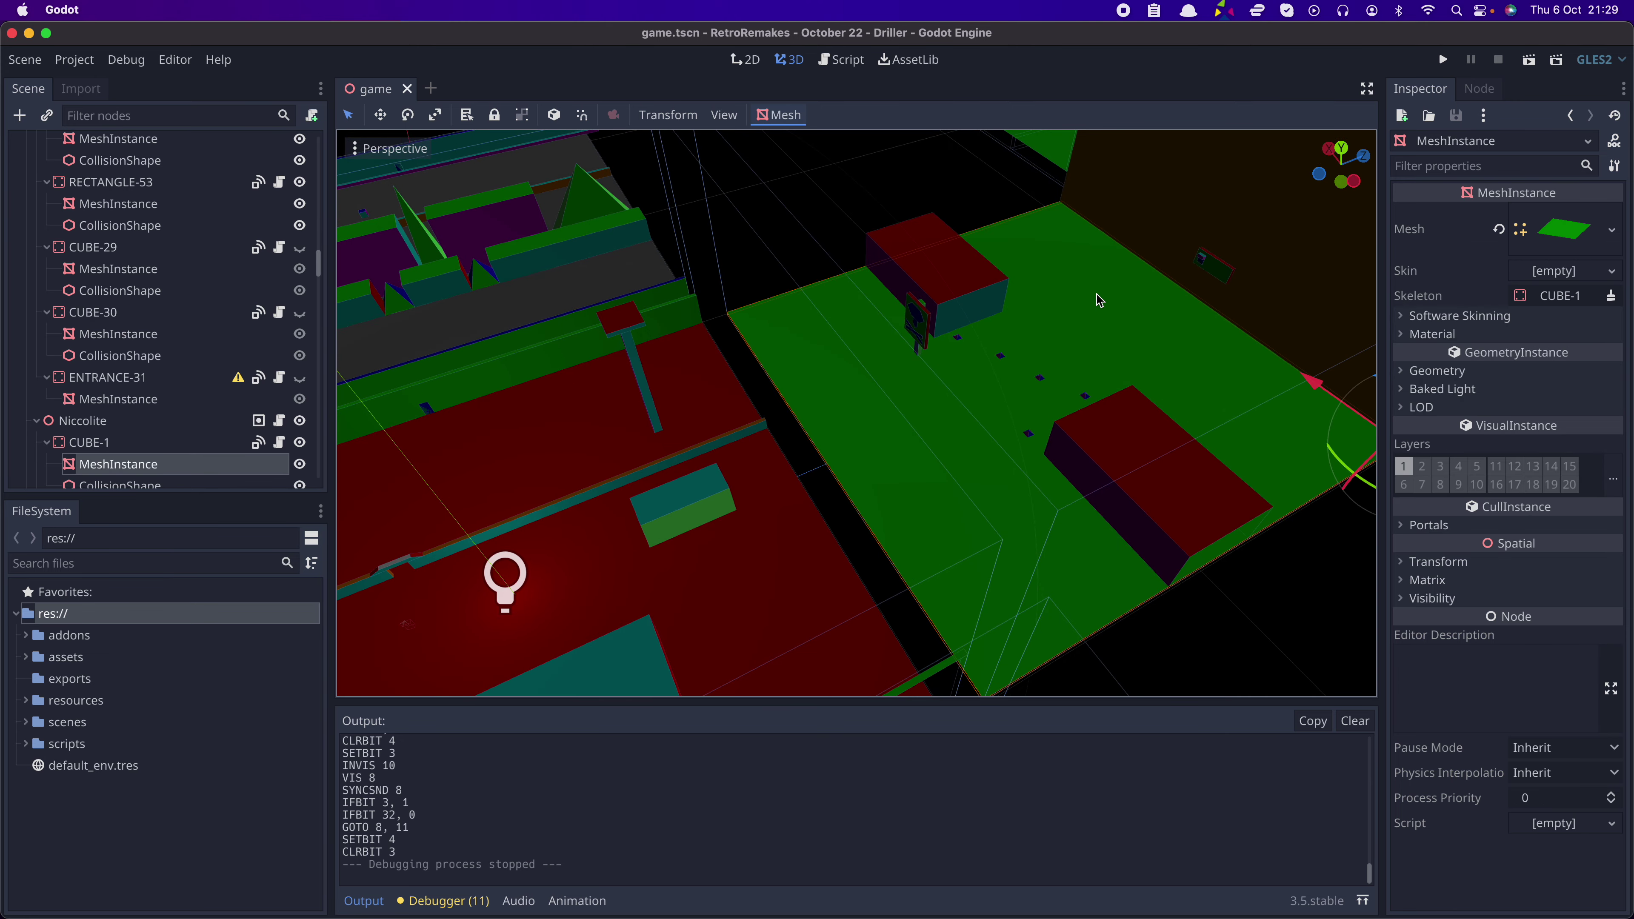
left_click(37, 424)
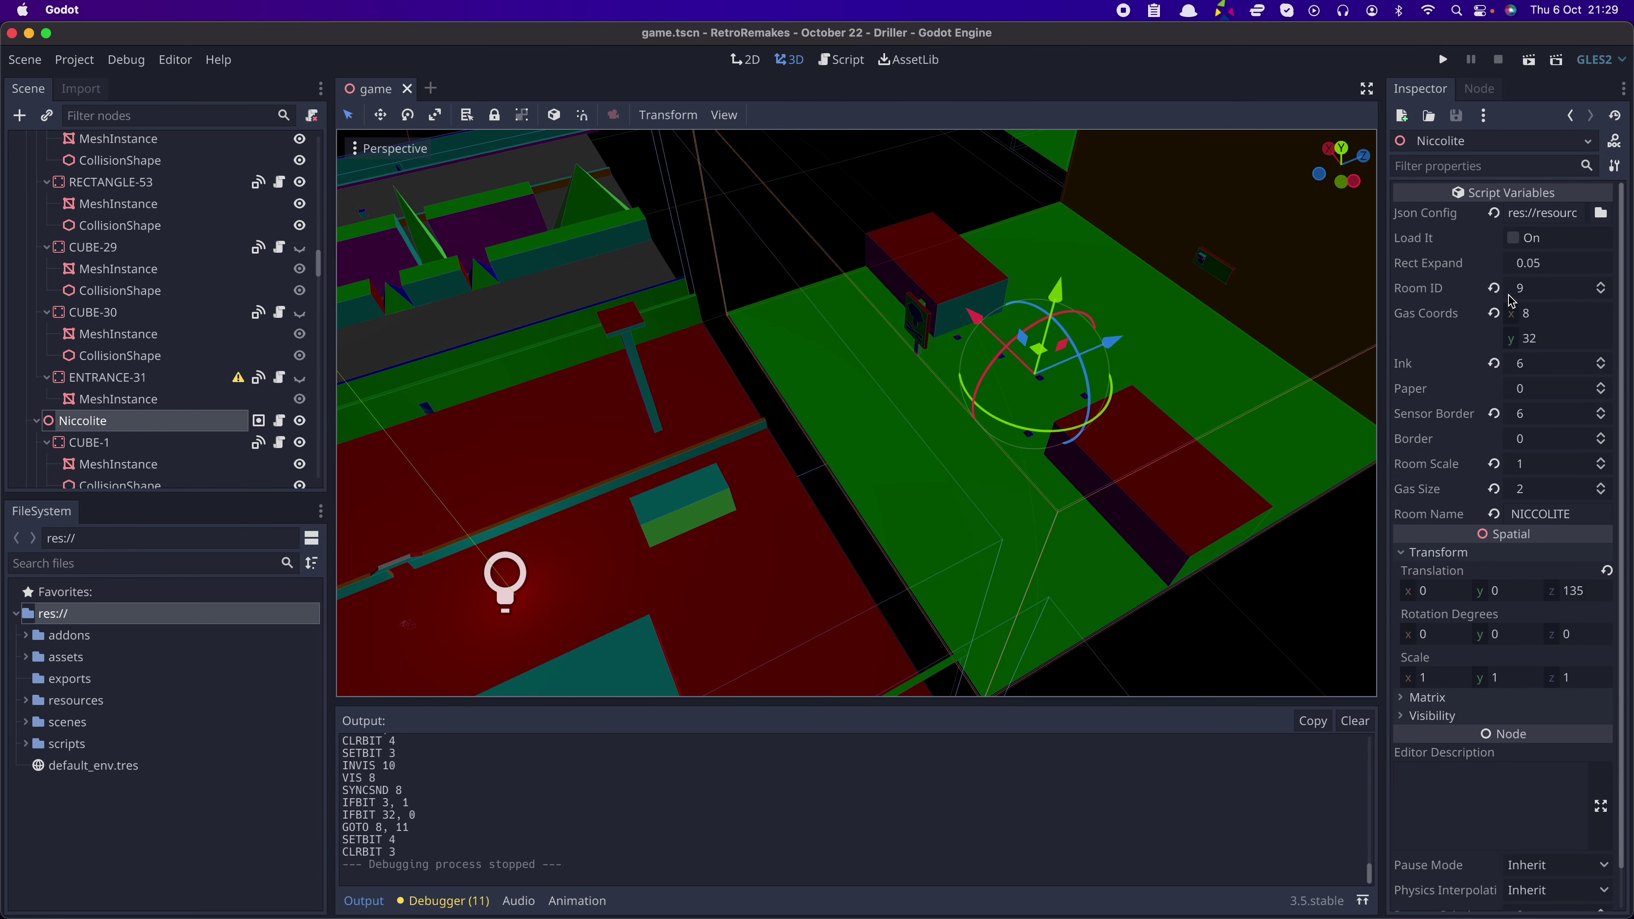
- Select RECTANGLE-52 again to review its Bytecode entries and examine its placement along the red and green rooms' boundary
left_click(847, 346)
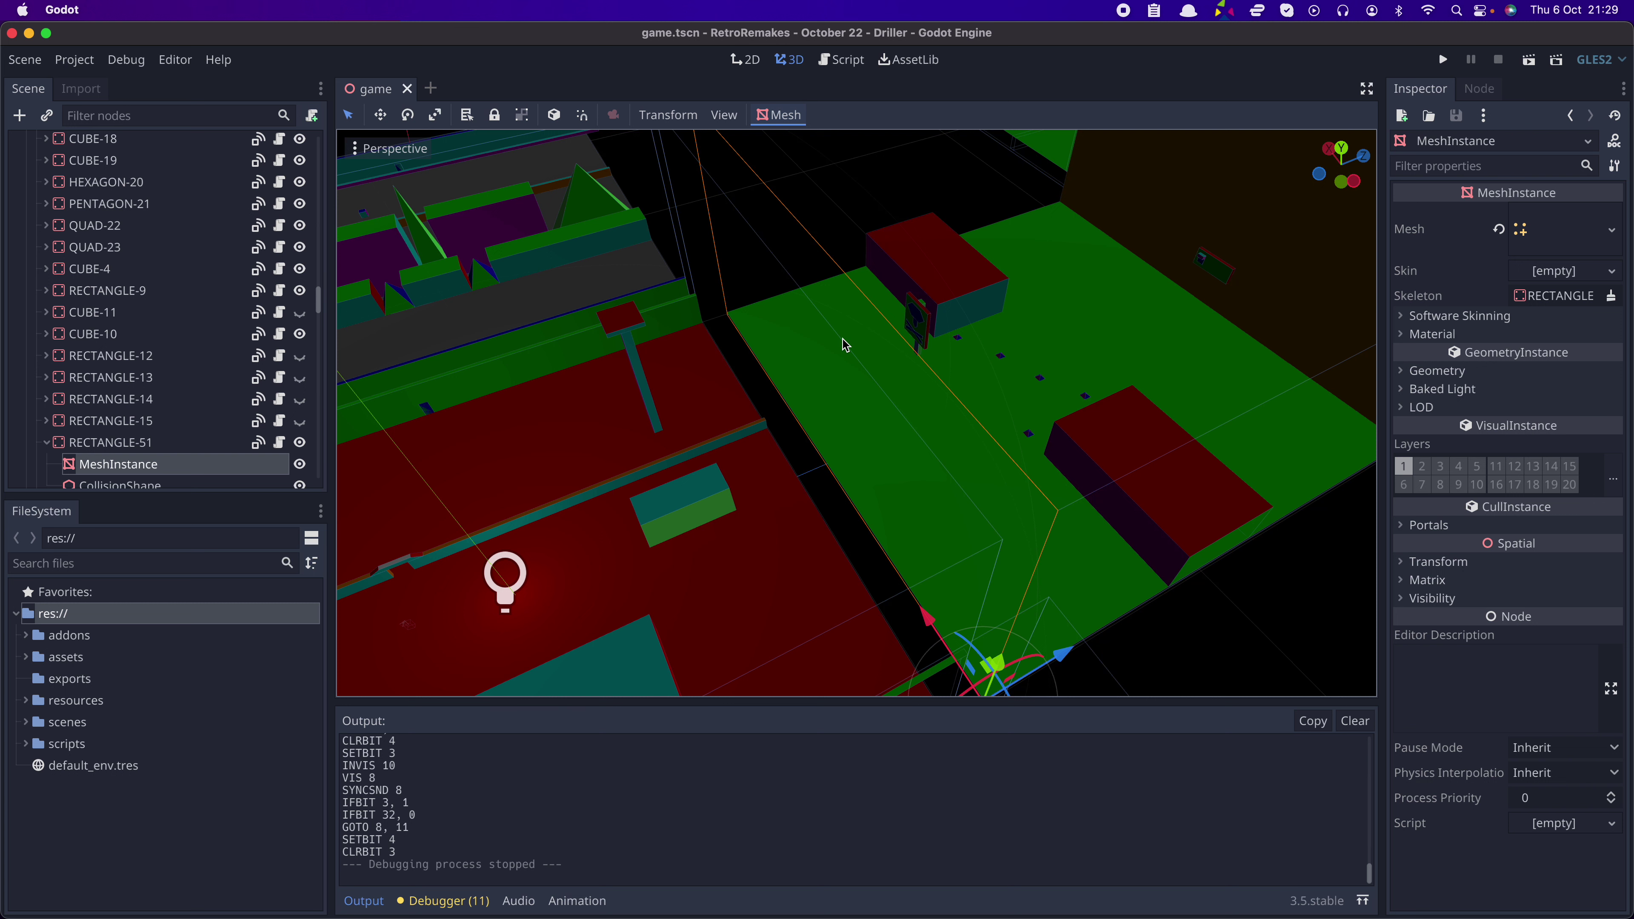
left_click(840, 352)
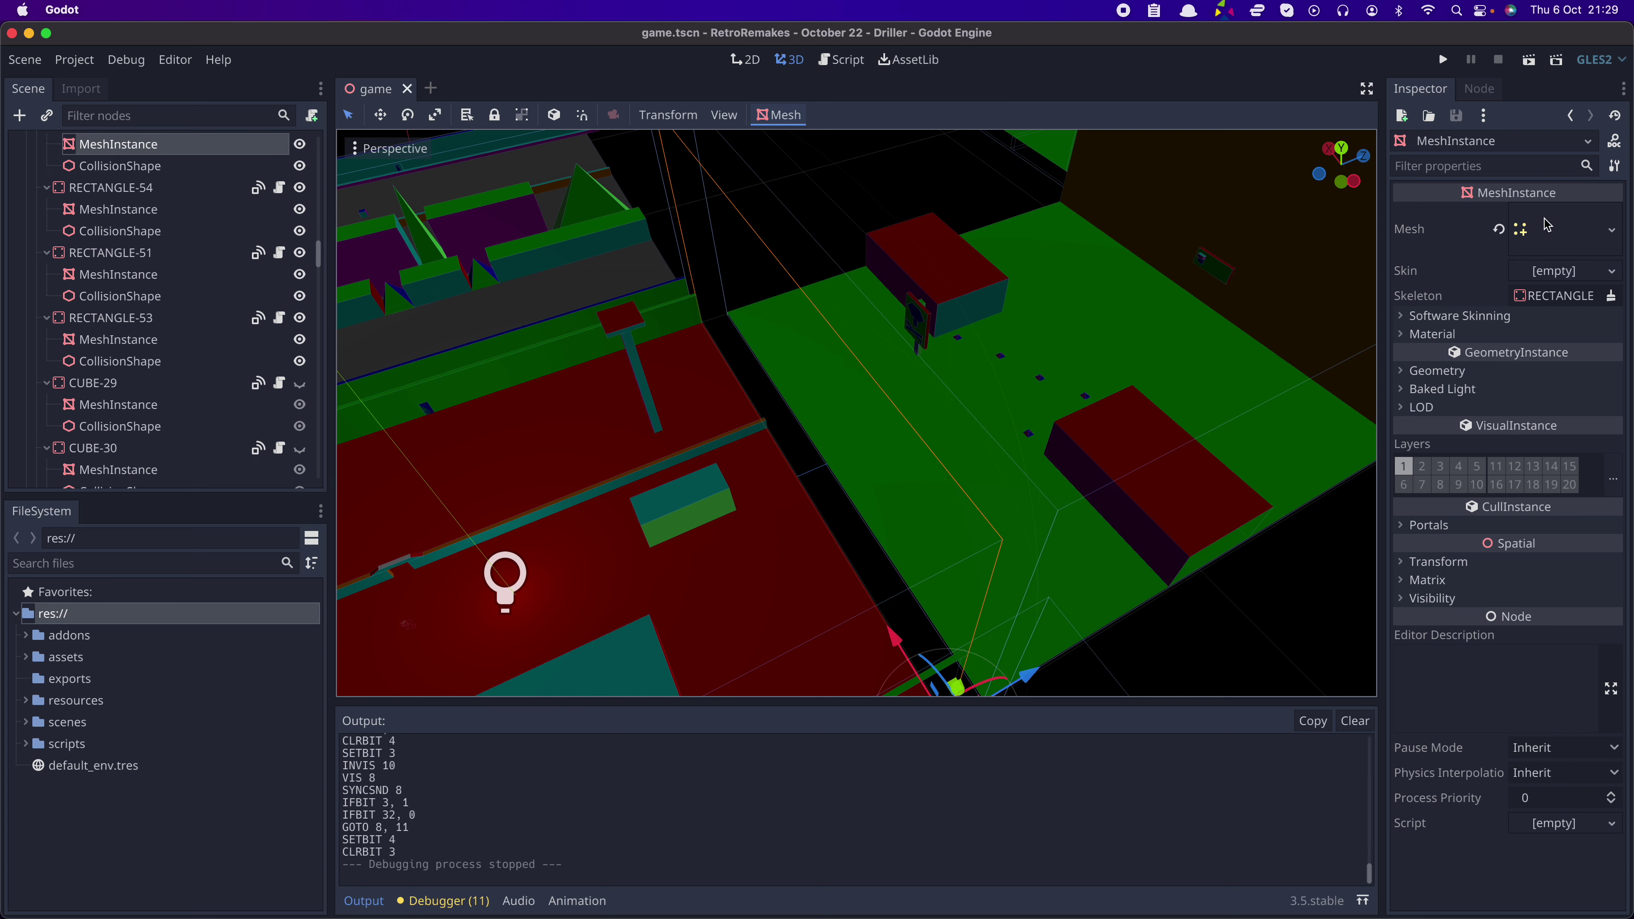
scroll(138, 154, "up", 1)
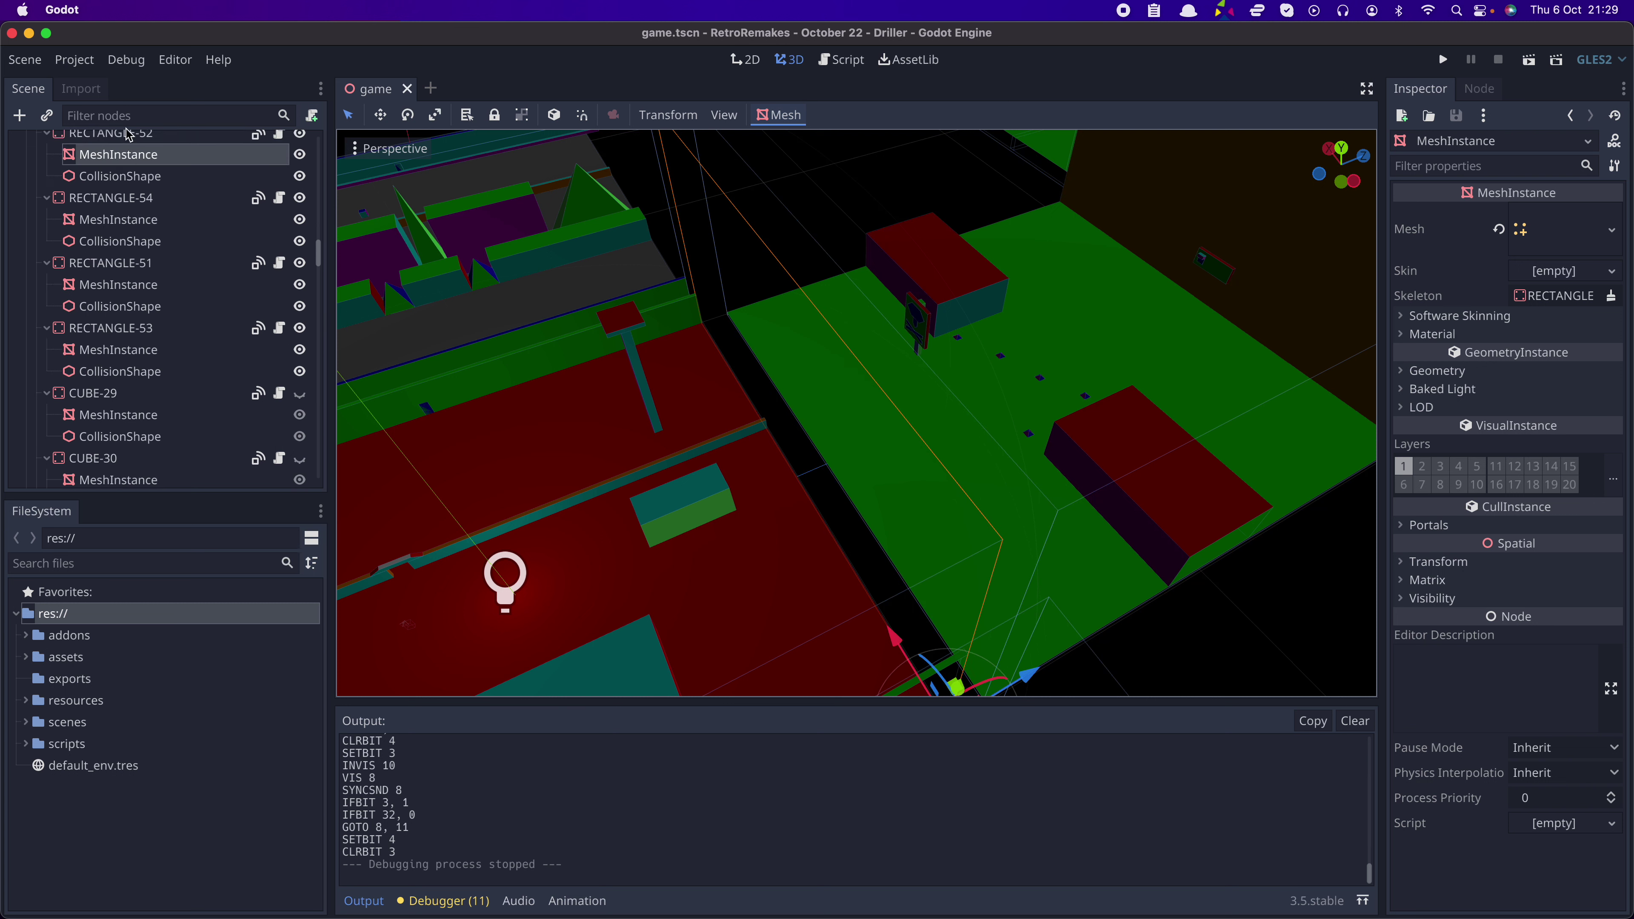
left_click(129, 135)
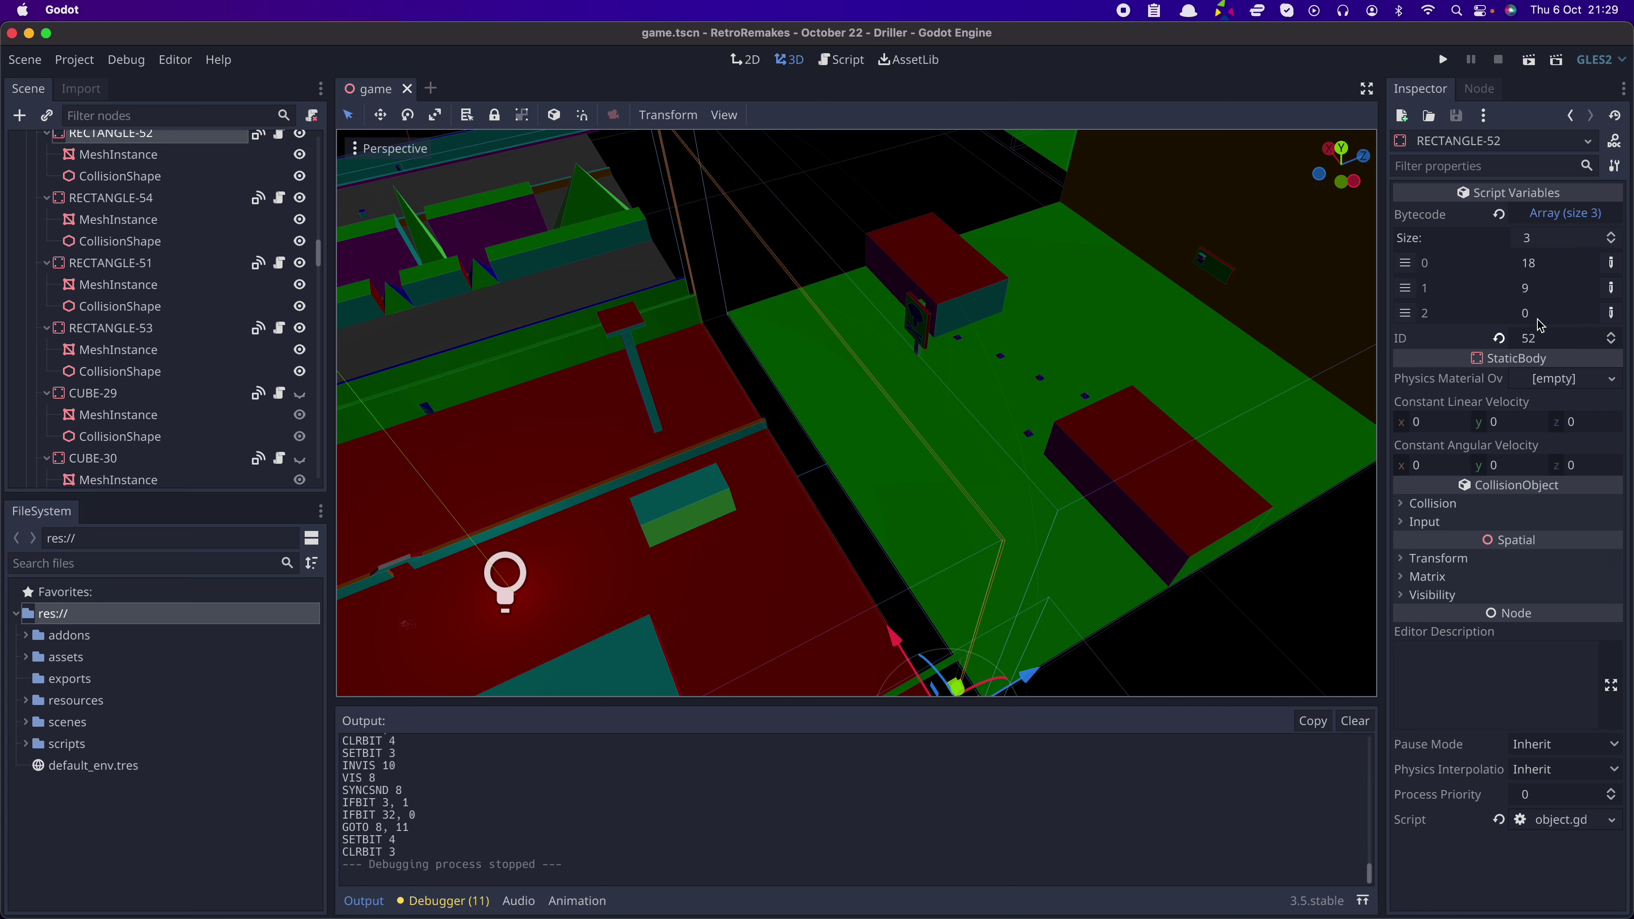
middle_click_drag(1076, 475, 1007, 454)
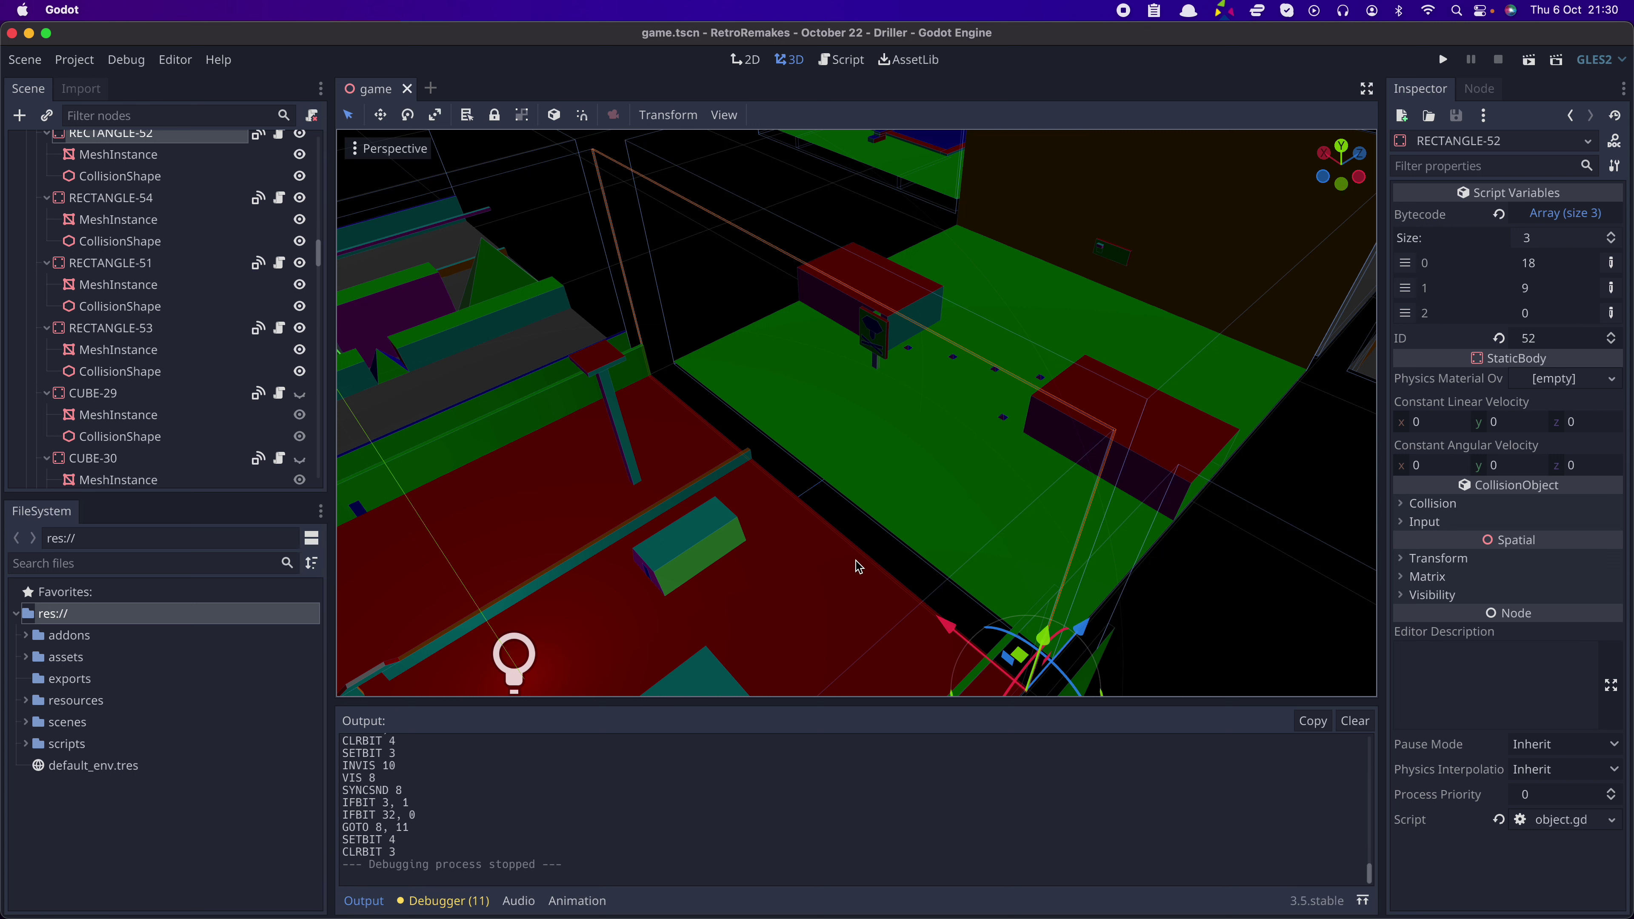
middle_click_drag(913, 551, 808, 496)
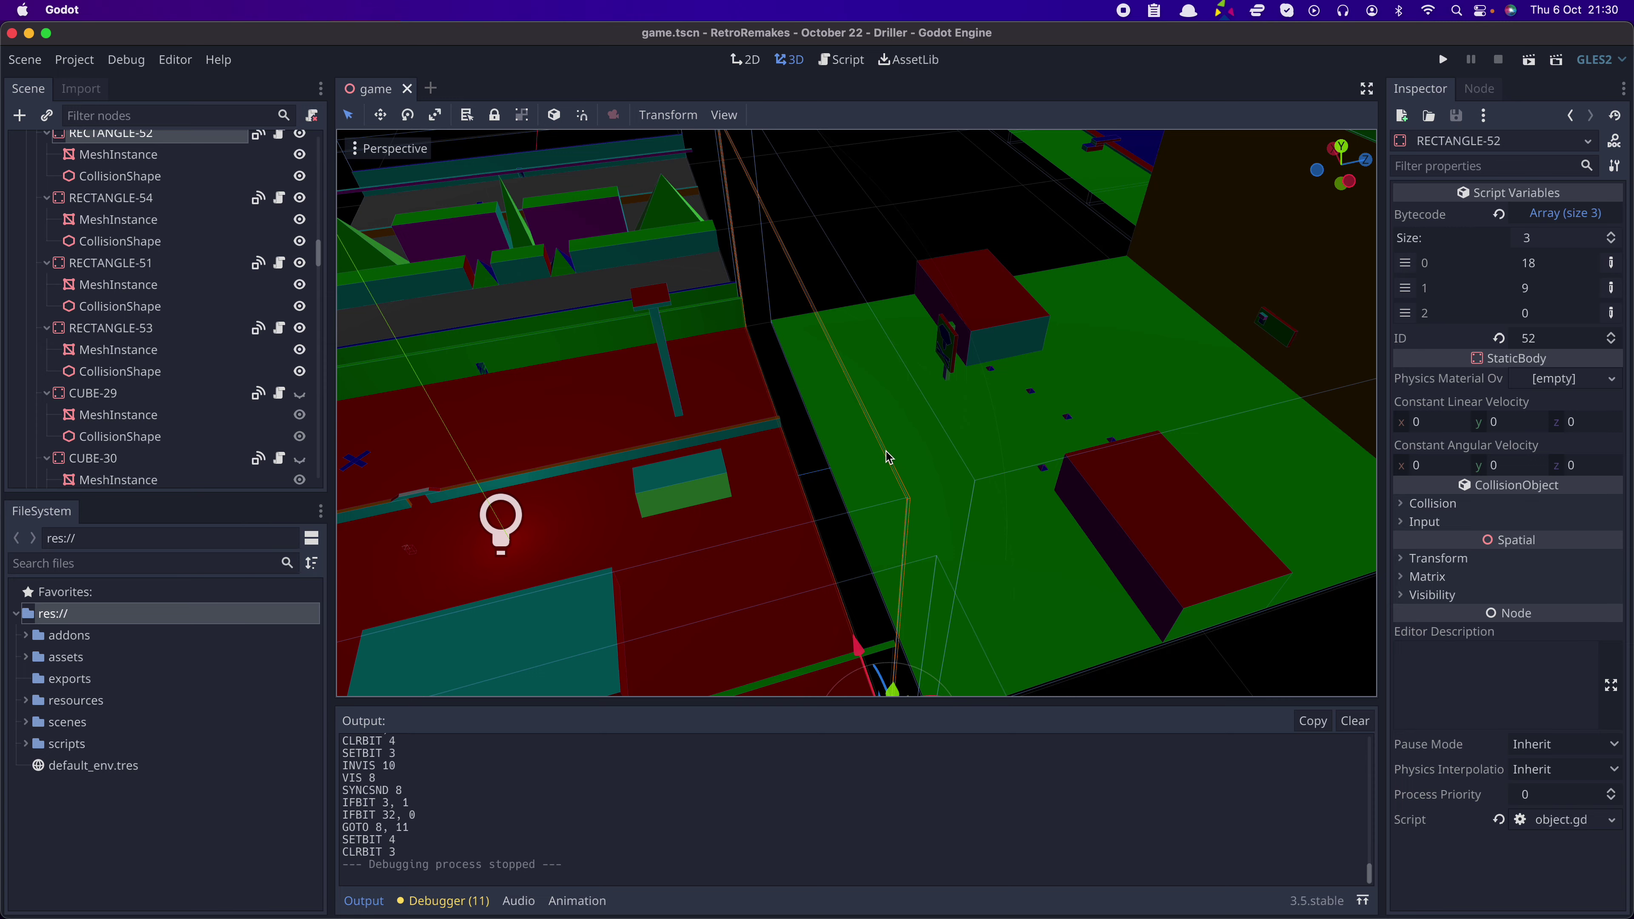
middle_click_drag(808, 512, 790, 543)
- Survey the overall arrangement of all the rooms and return to a close view of the red and green rooms
scroll(936, 528, "down", 5)
scroll(936, 528, "down", 5)
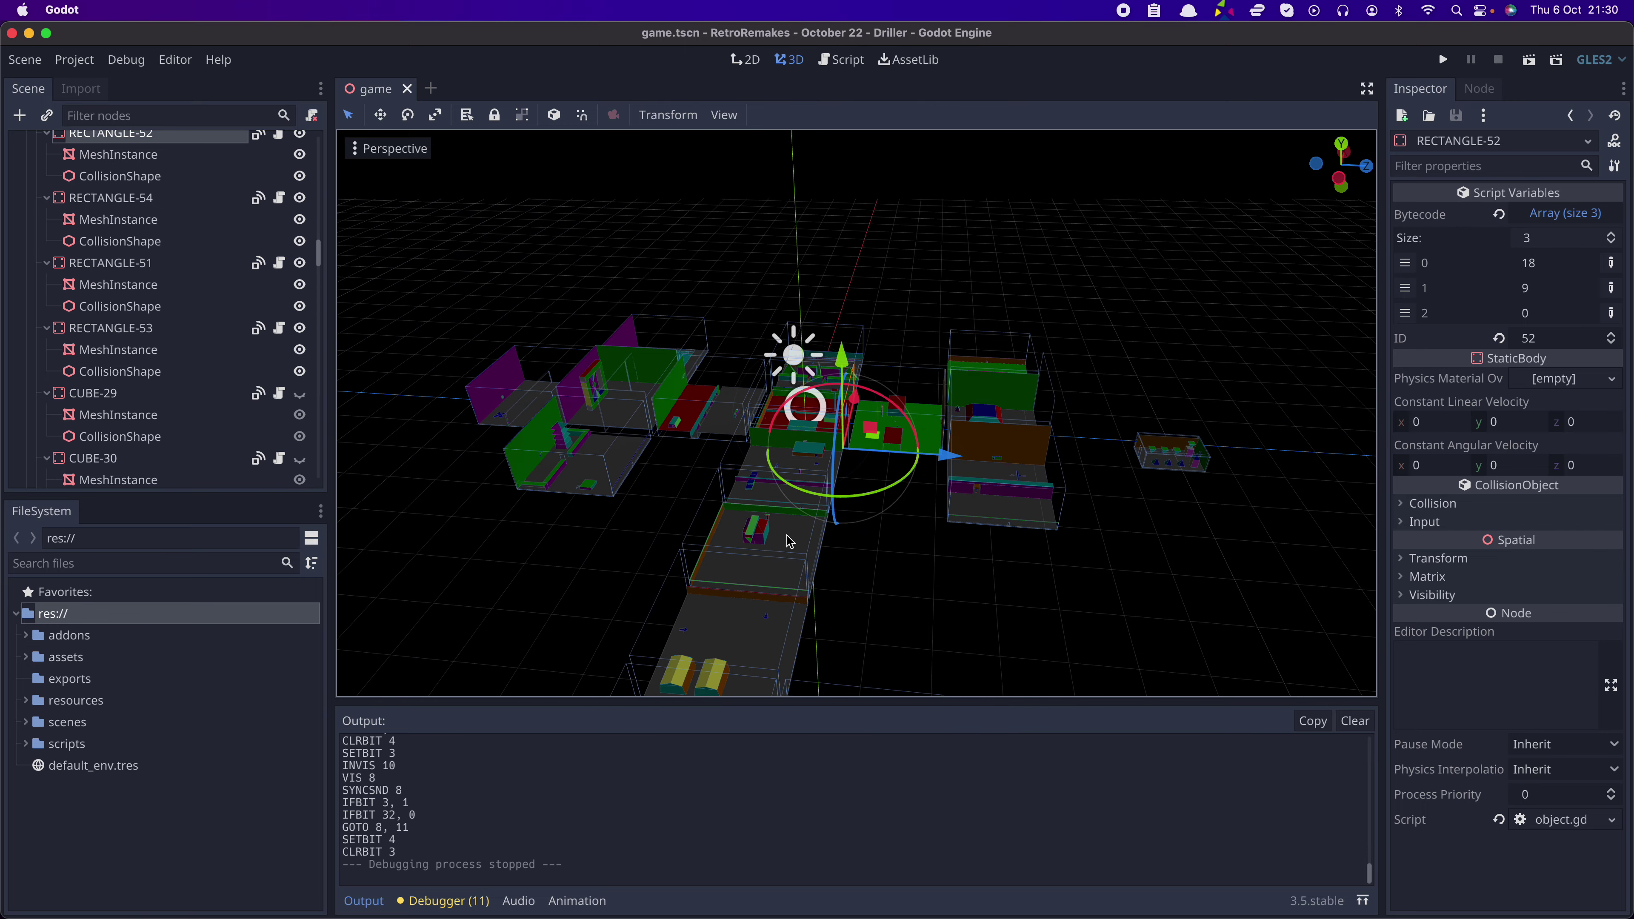
middle_click_drag(1055, 600, 930, 584)
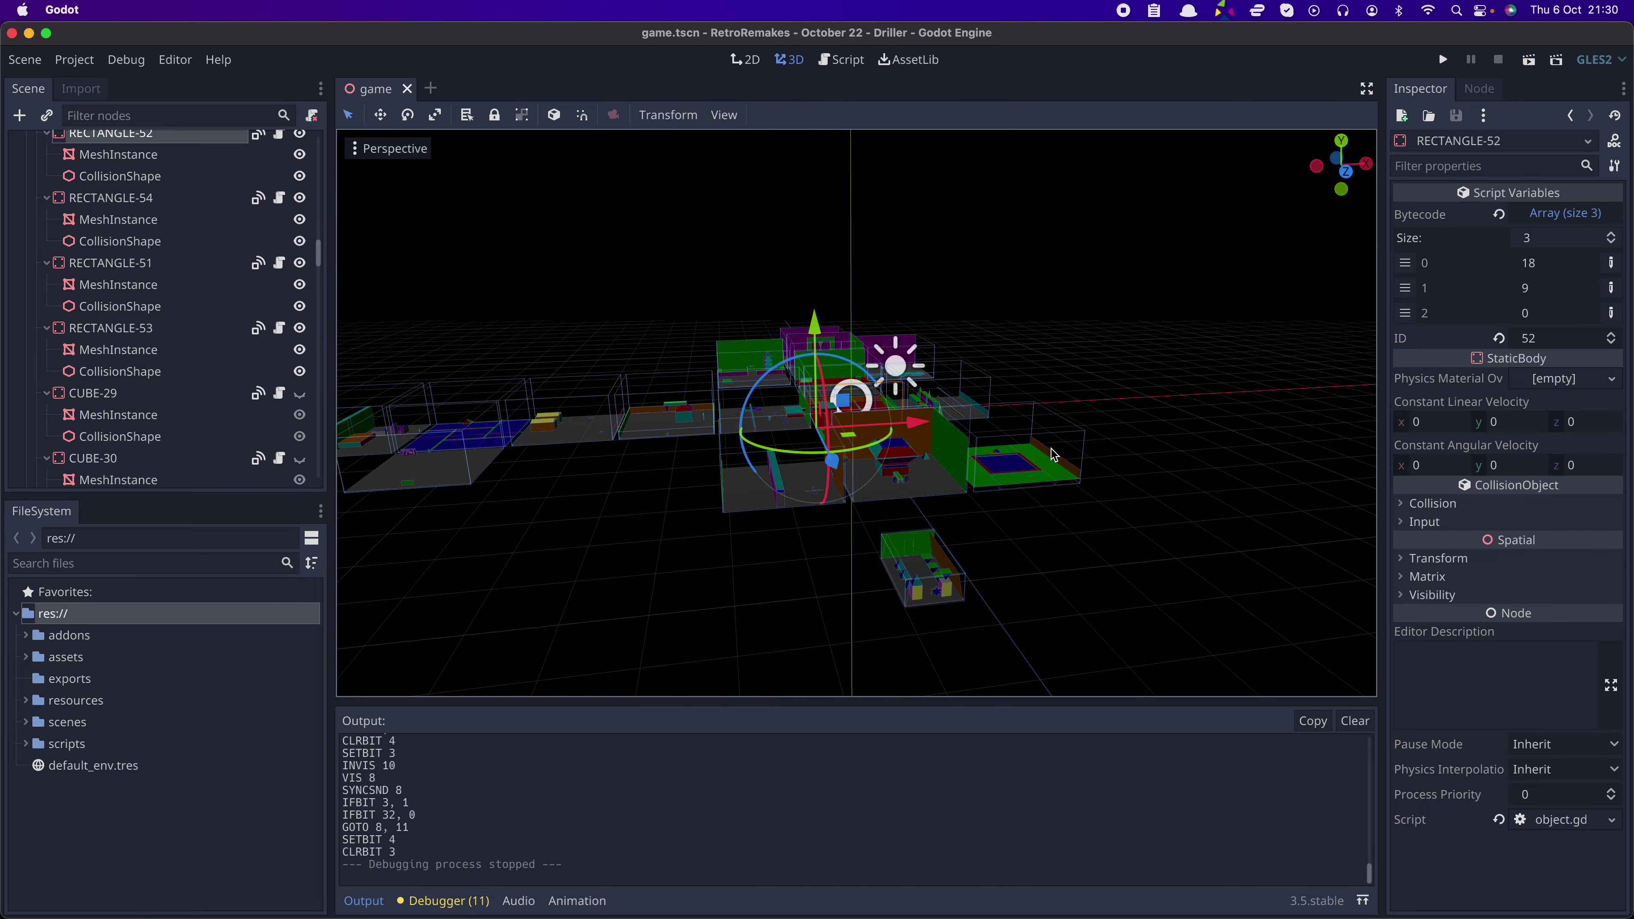
scroll(929, 586, "up", 6)
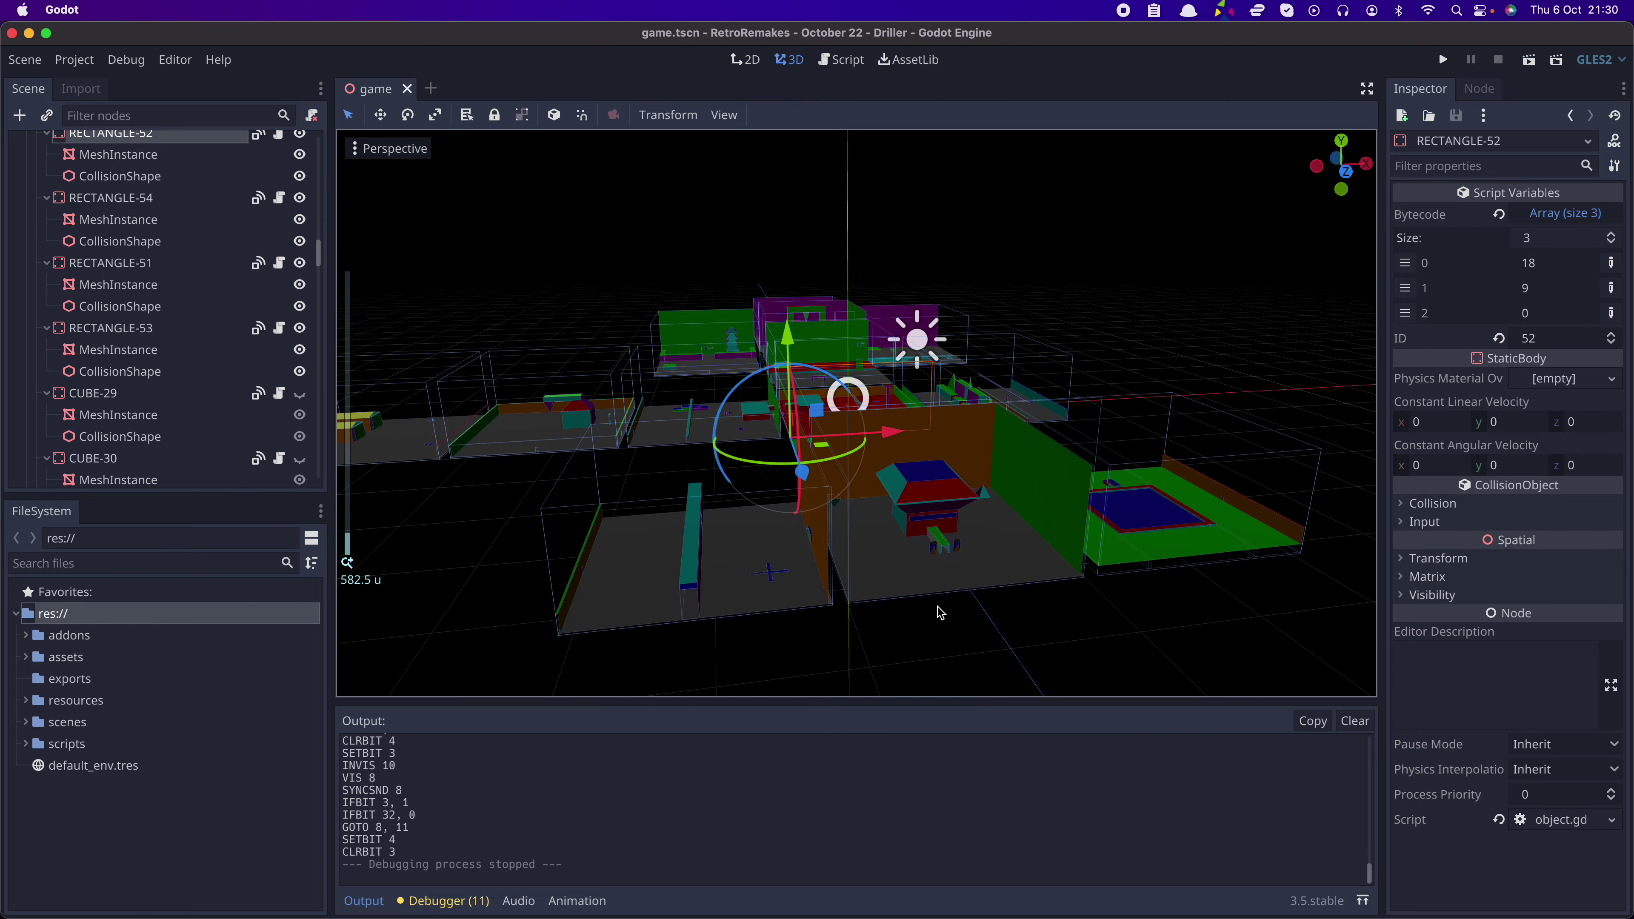
middle_click_drag(937, 608, 948, 525, "shift")
middle_click_drag(990, 547, 969, 431)
scroll(974, 391, "up", 10)
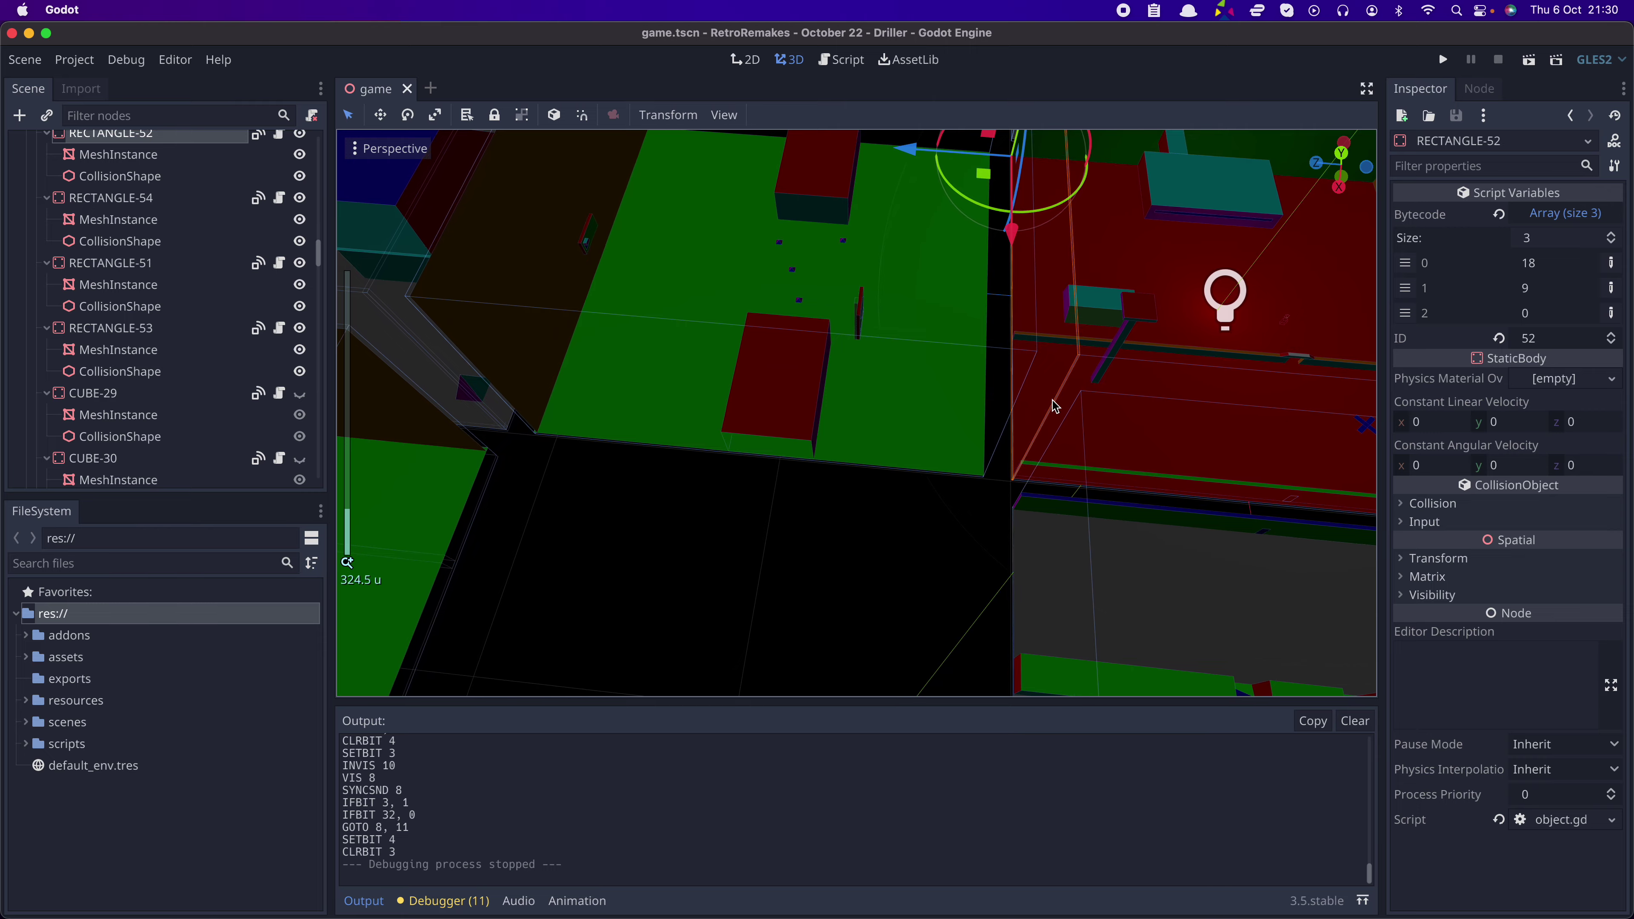
- Select the MeshInstance of PYRAMID-1 in the red-floored room and inspect the room's edges with its neighbours
middle_click_drag(1051, 400, 964, 428, "shift")
scroll(905, 480, "up", 2)
left_click(731, 439)
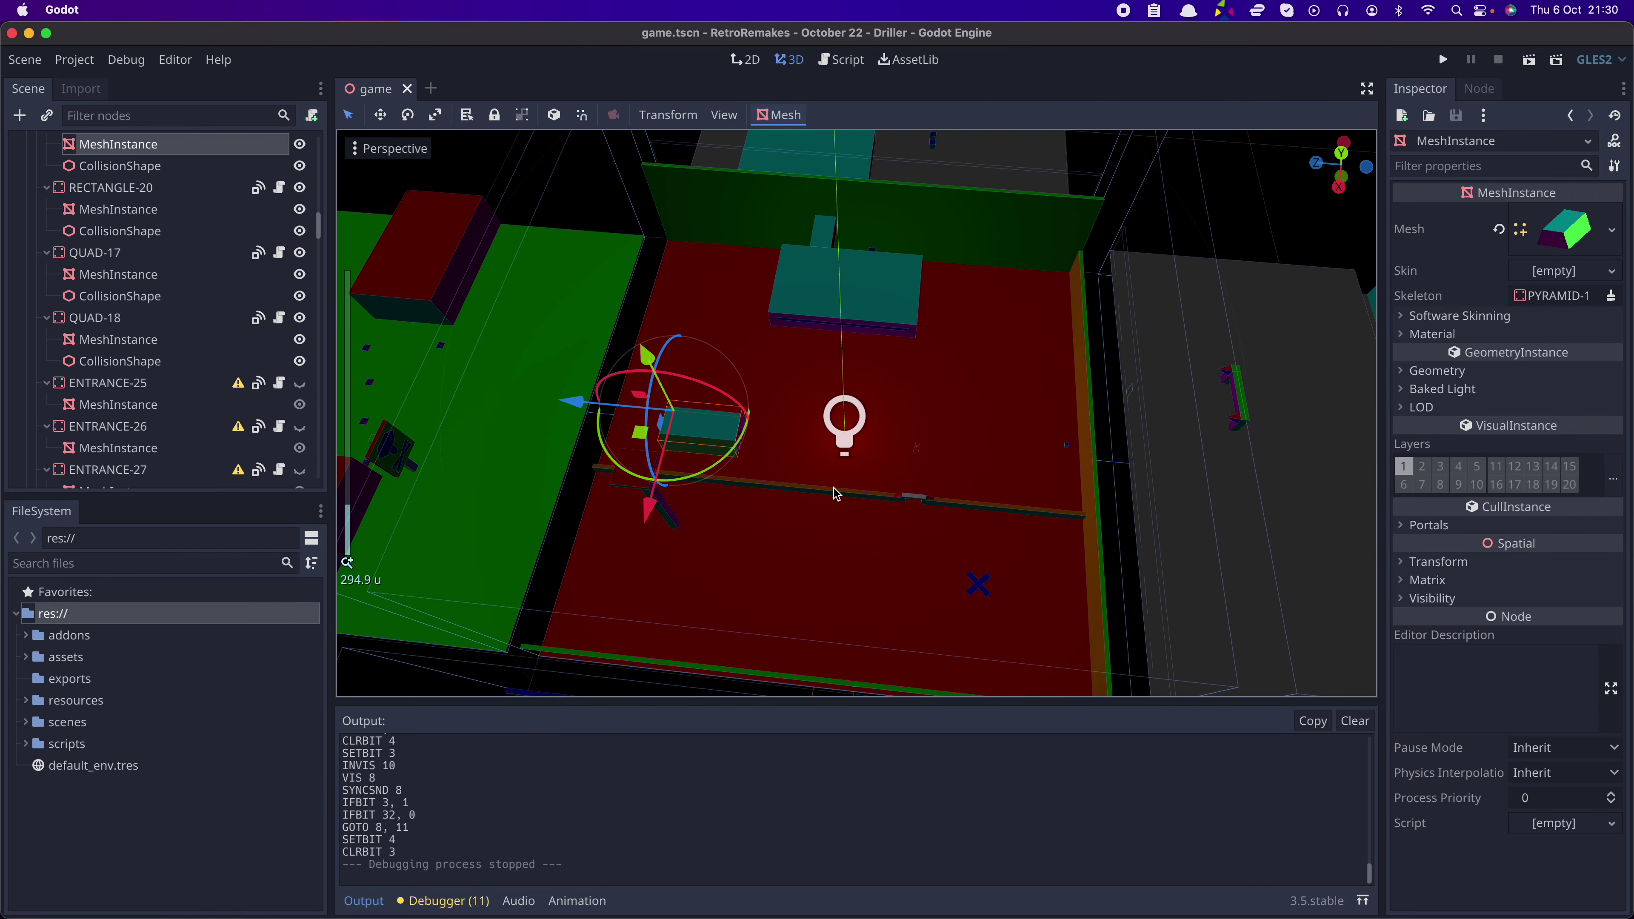
middle_click_drag(835, 493, 813, 465)
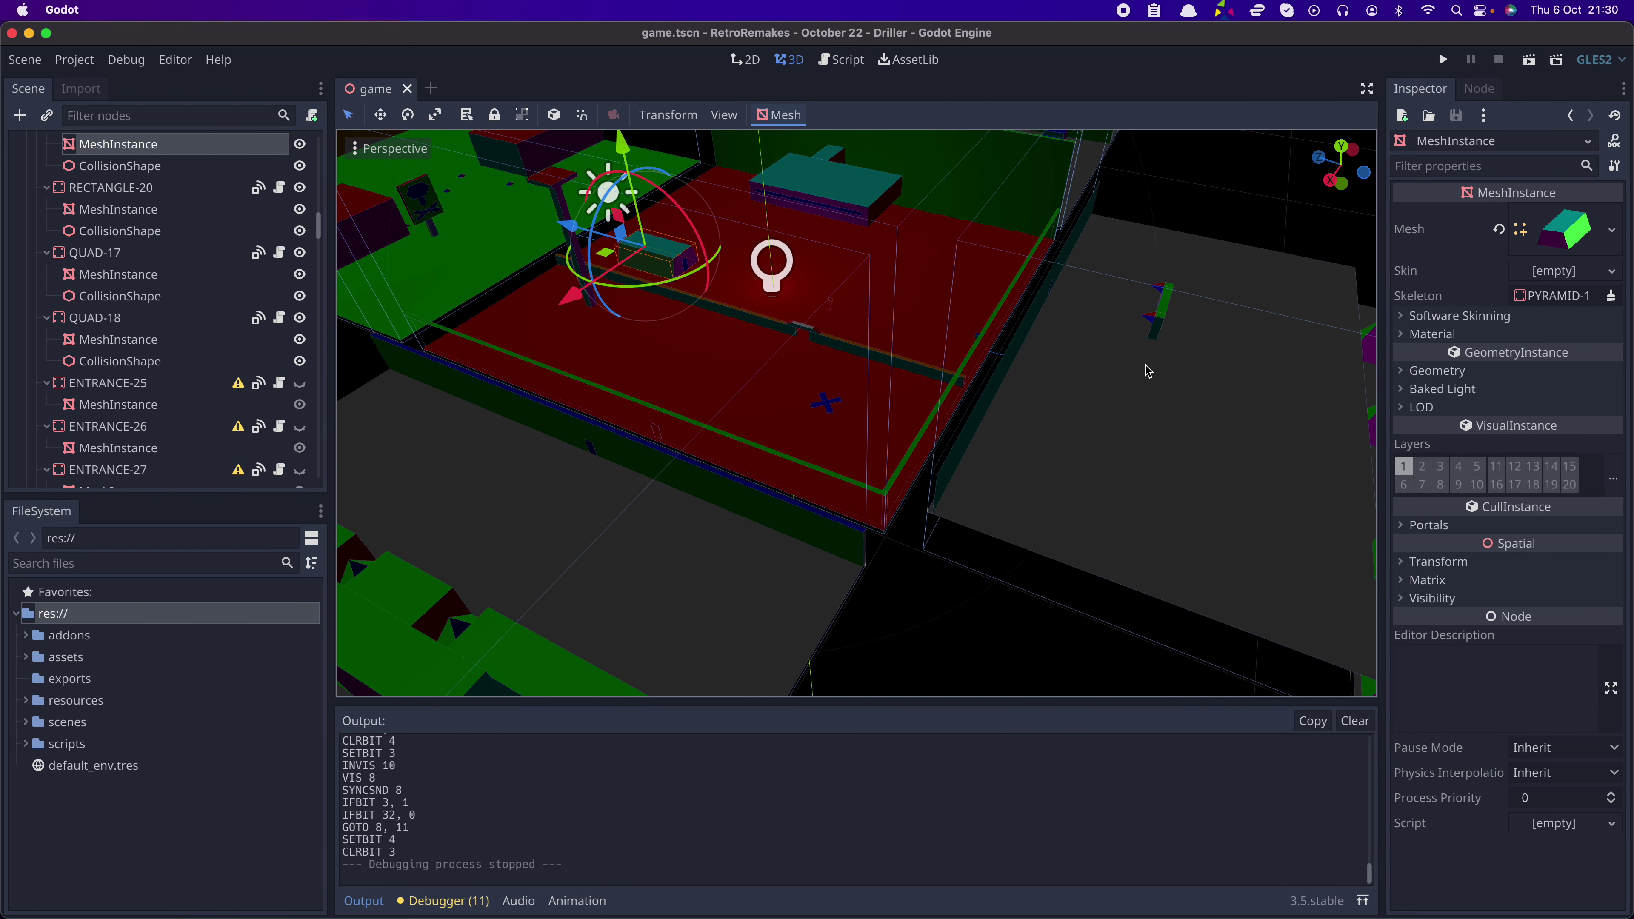
- Run the project and walk across the red room through the purple building's blue door
left_click(1444, 60)
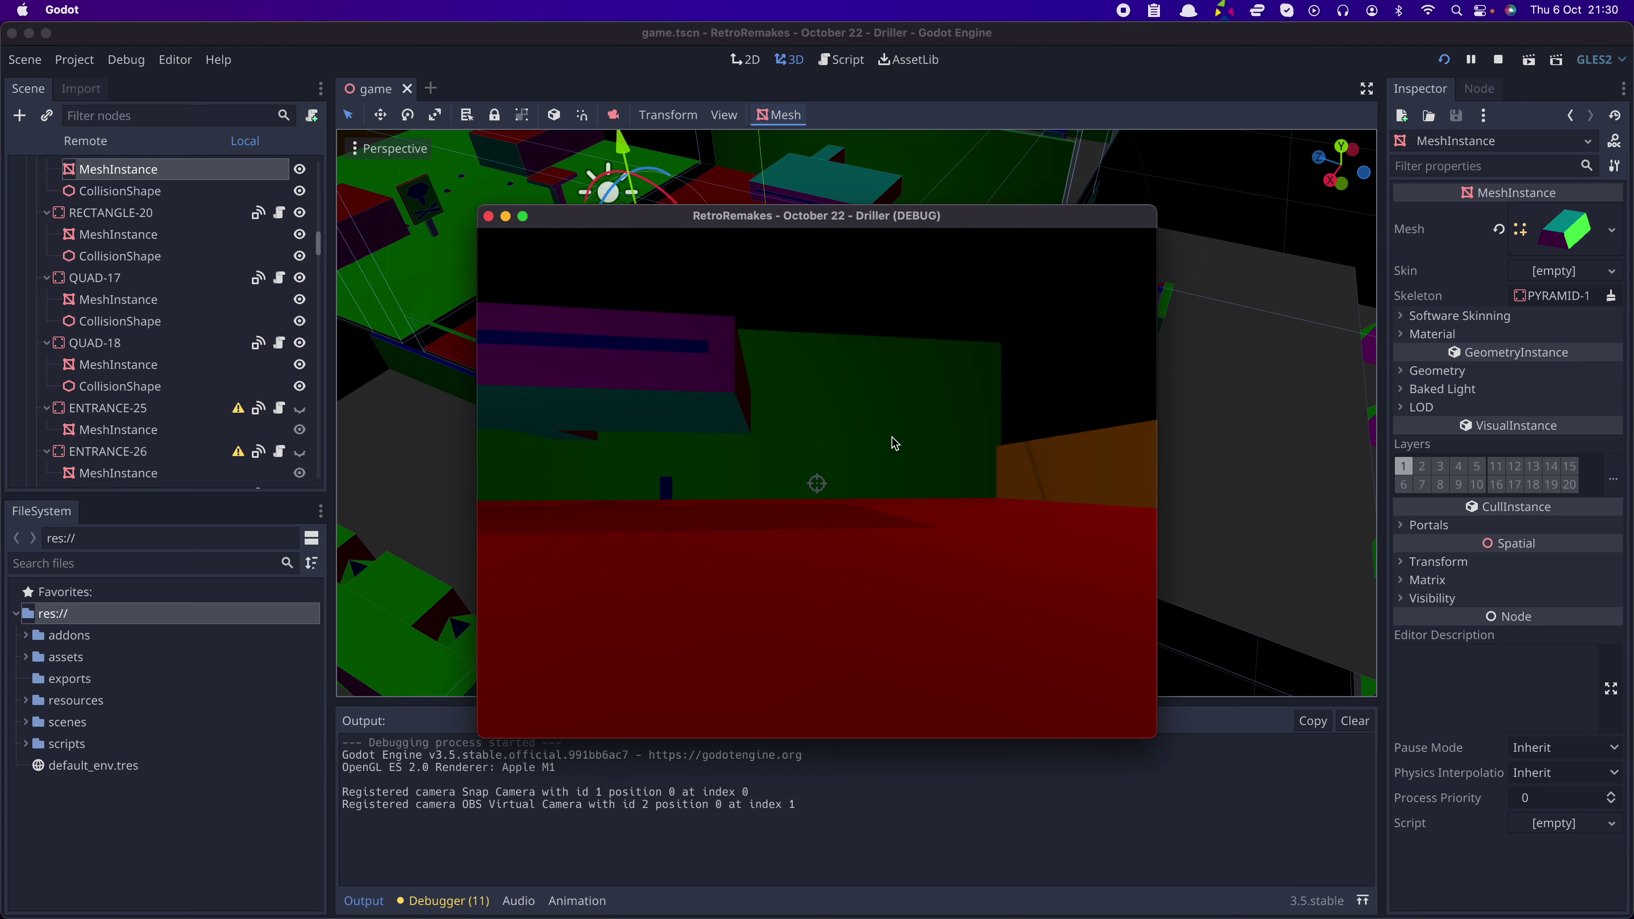
left_click(895, 442)
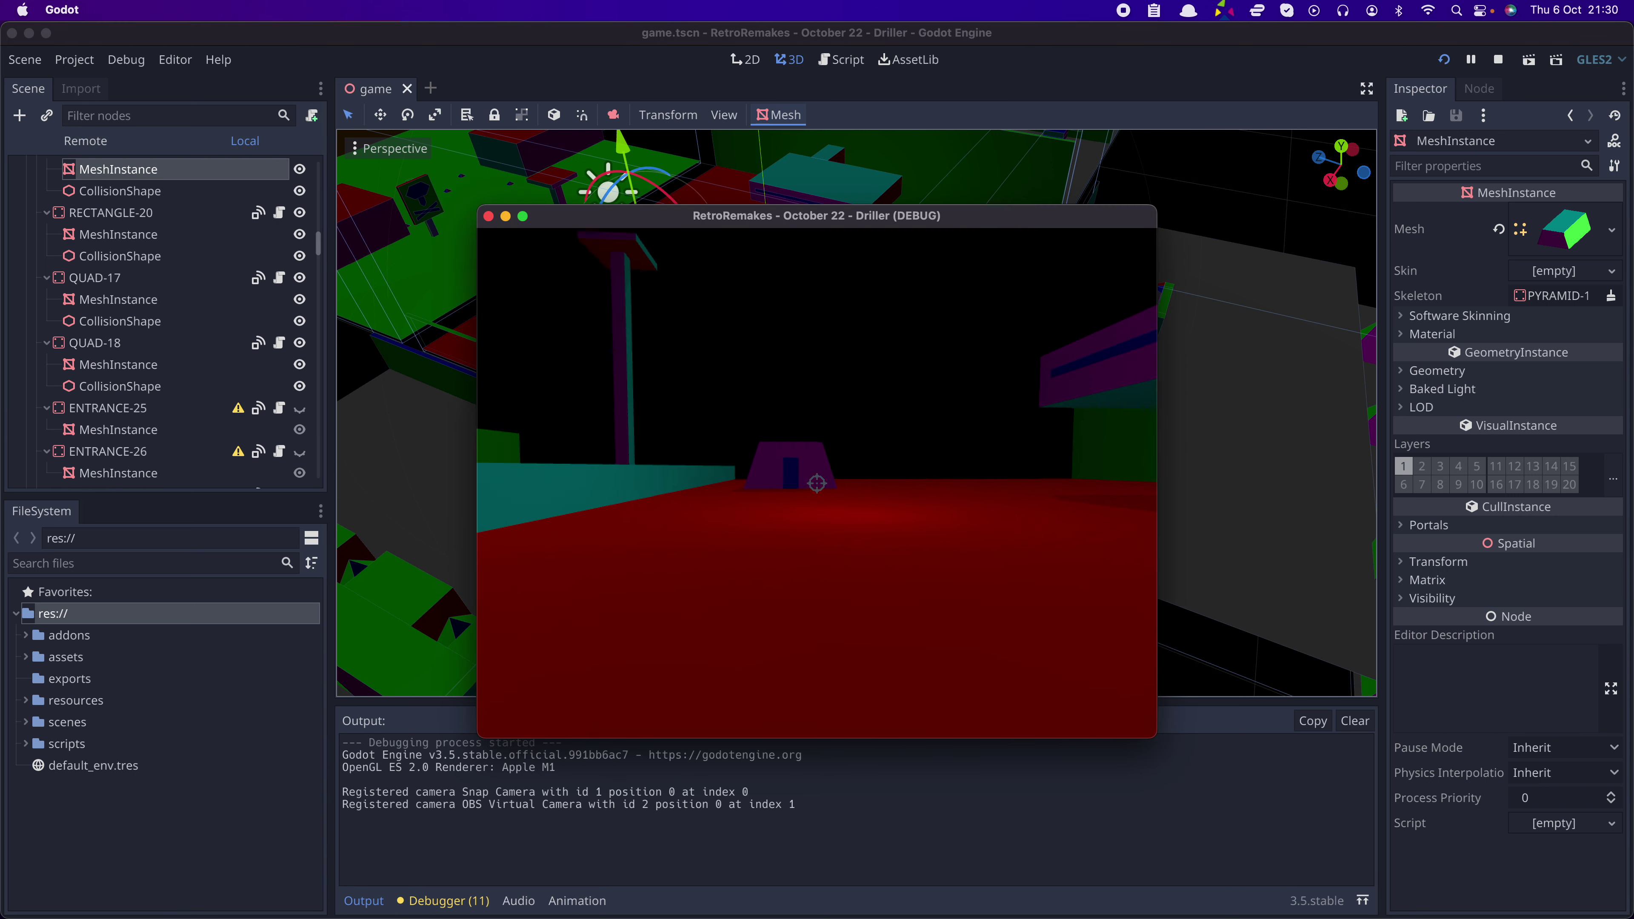
key("w")
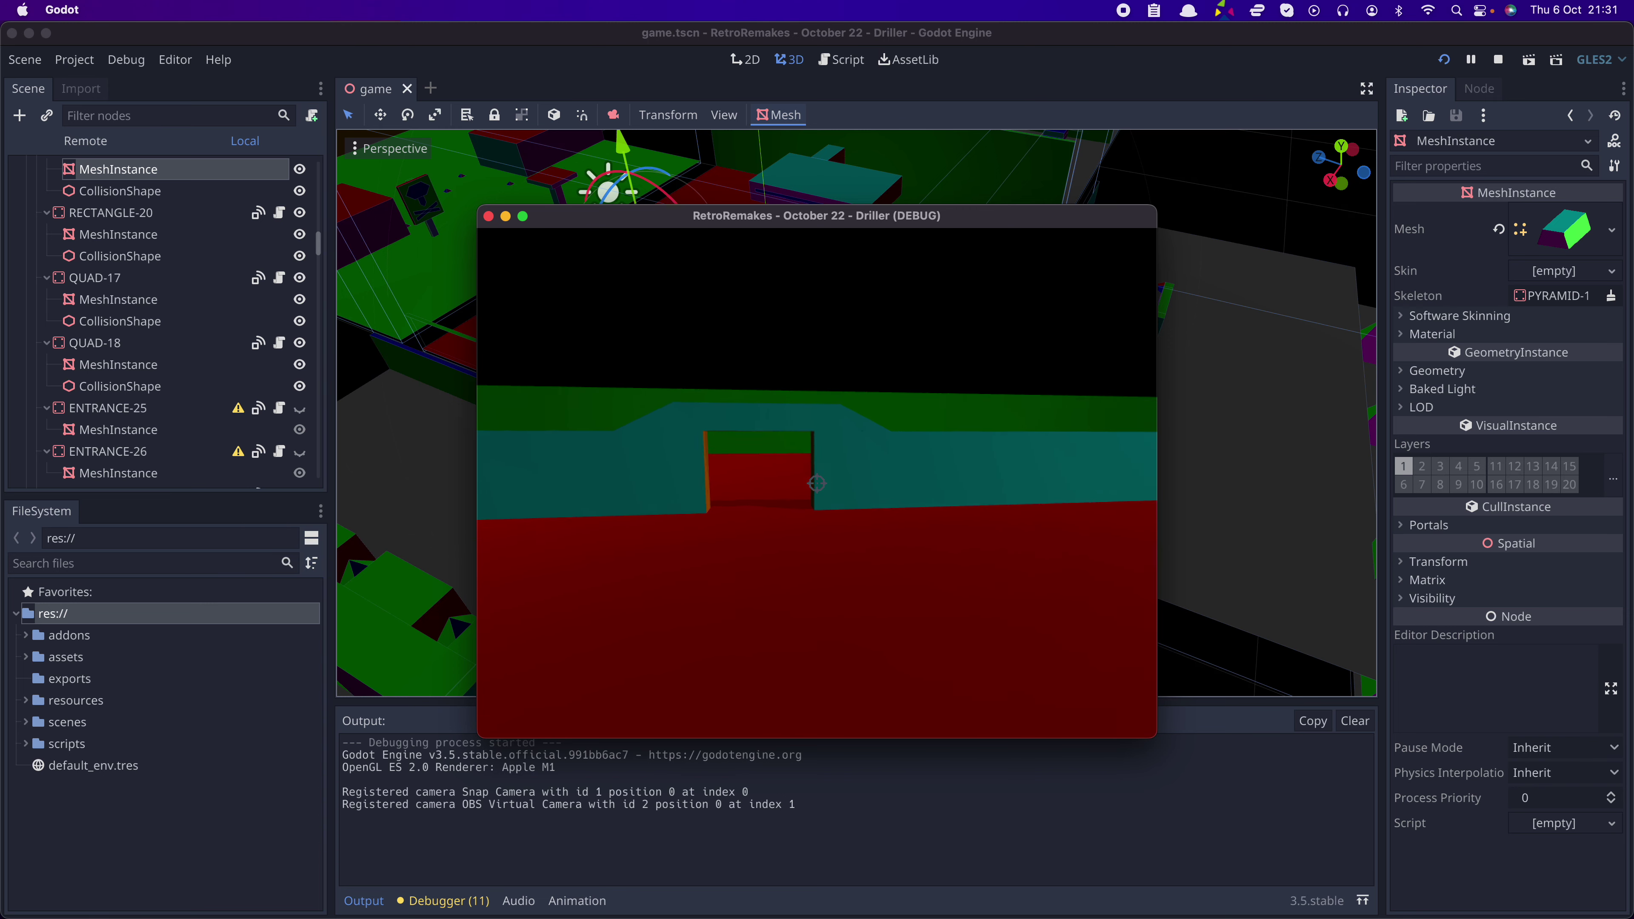
key("w")
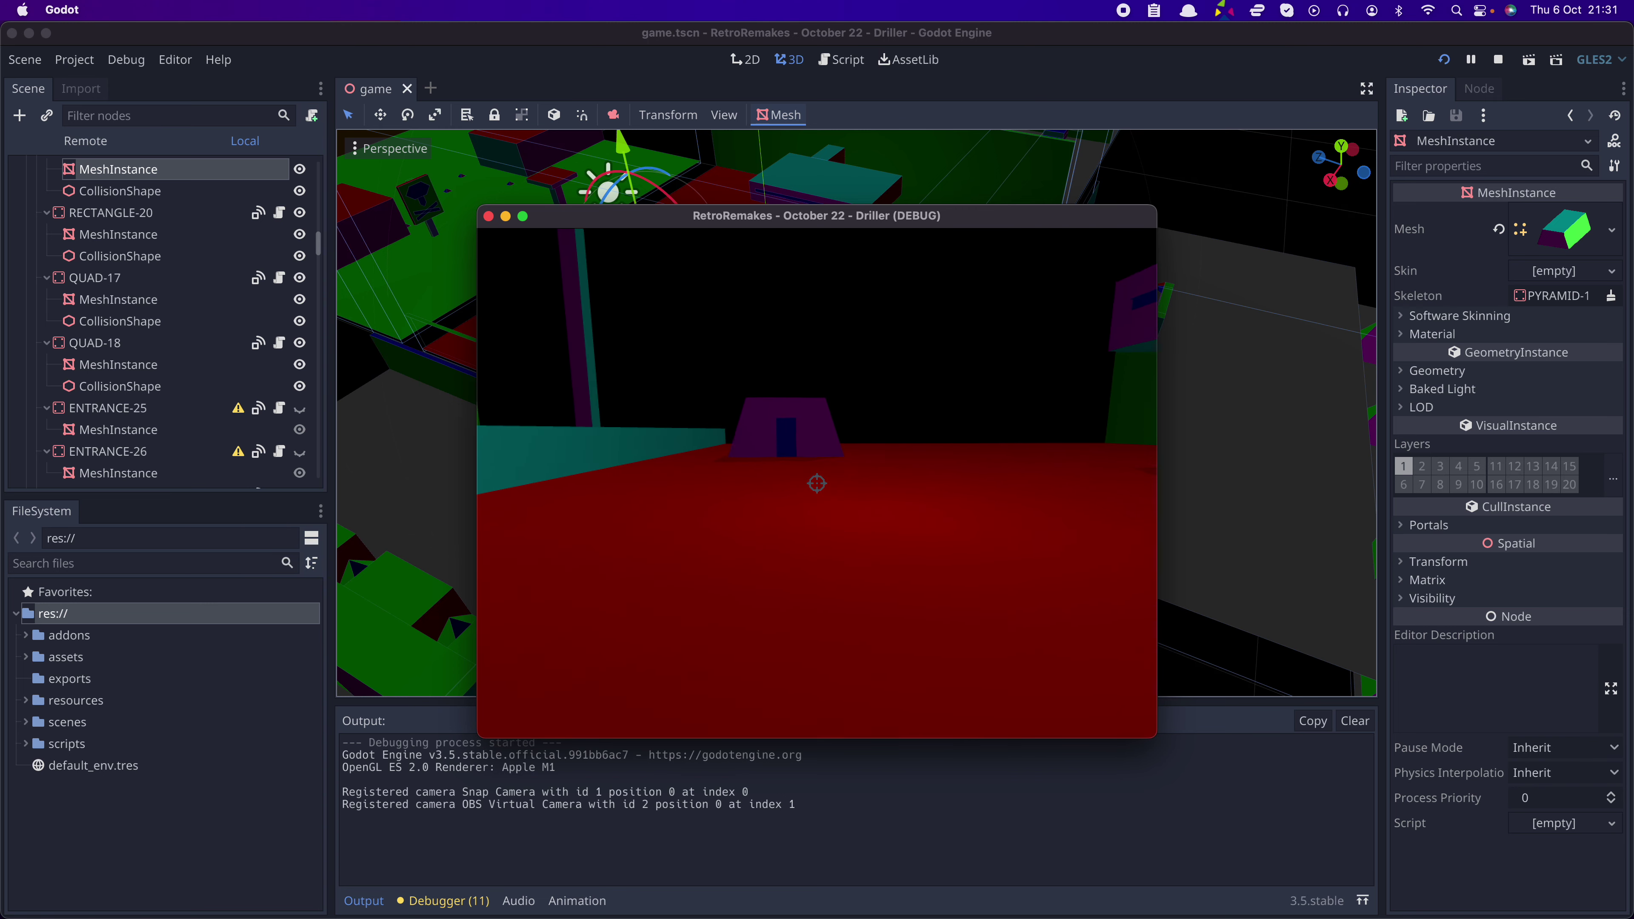
key("w")
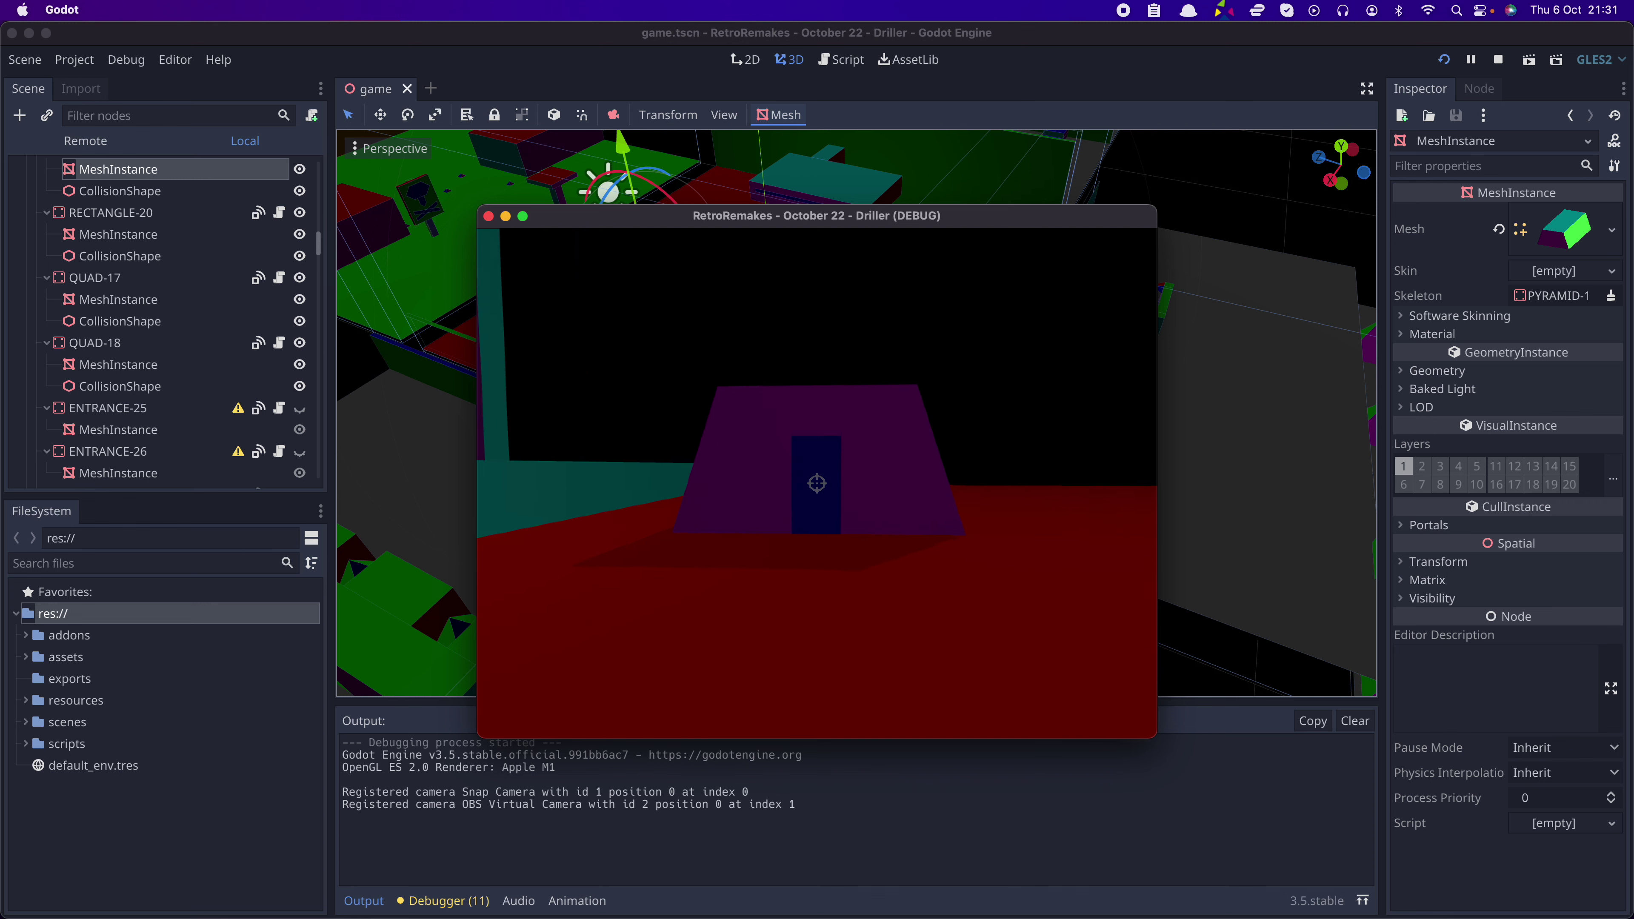
key("w")
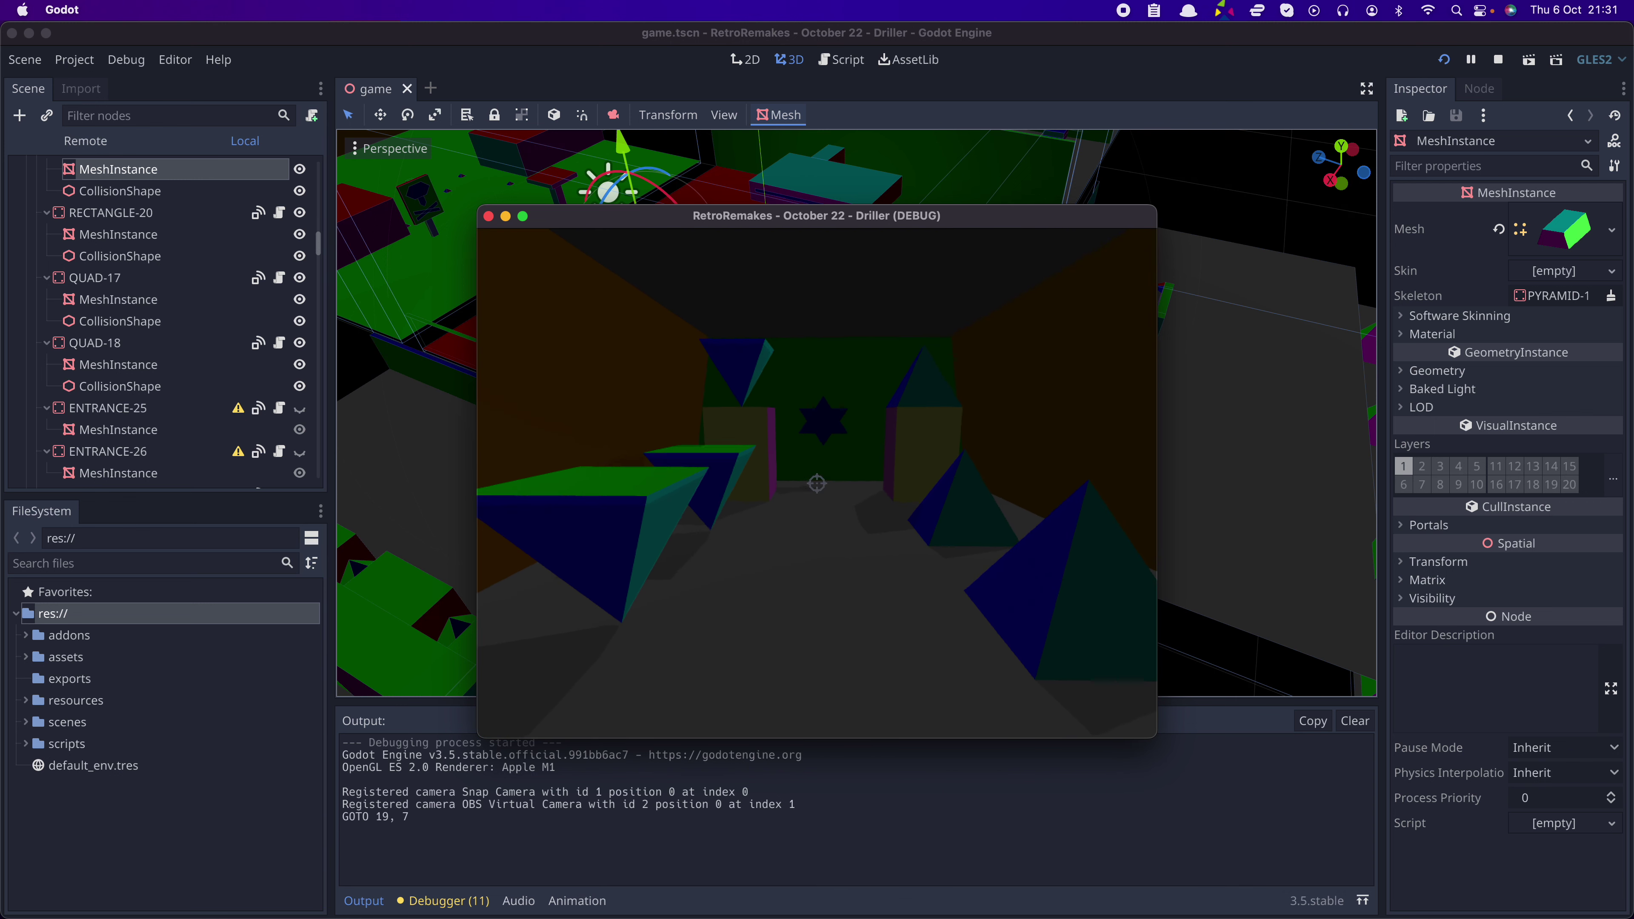
- Look around the building's interior with the pyramids and exit through the blue door to the red room
key("a")
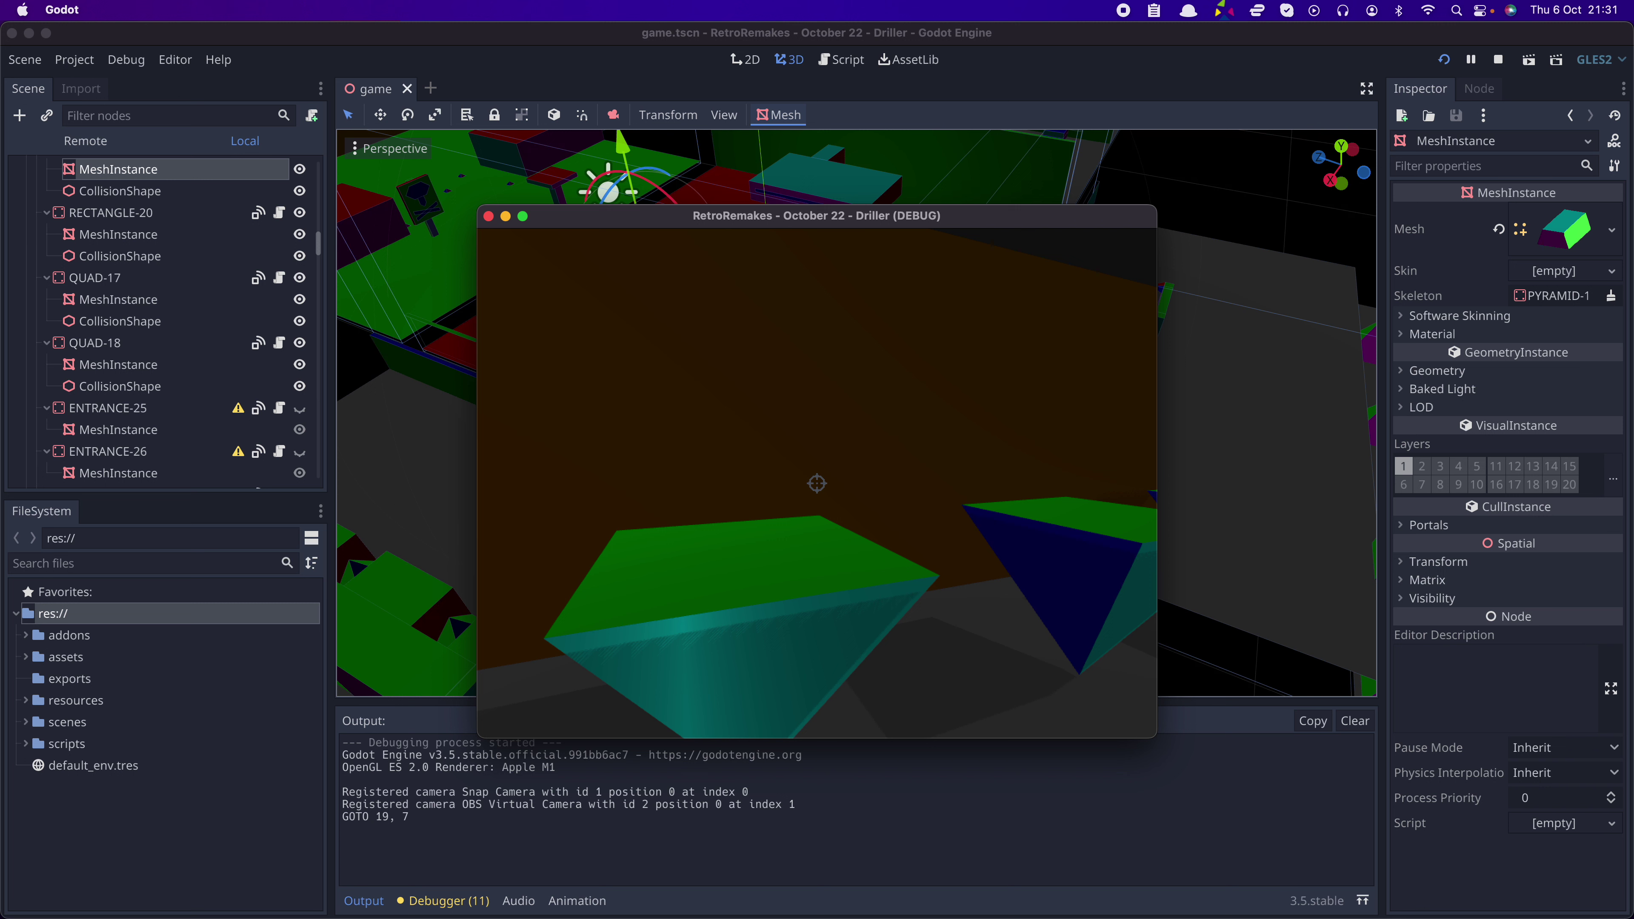
key("d")
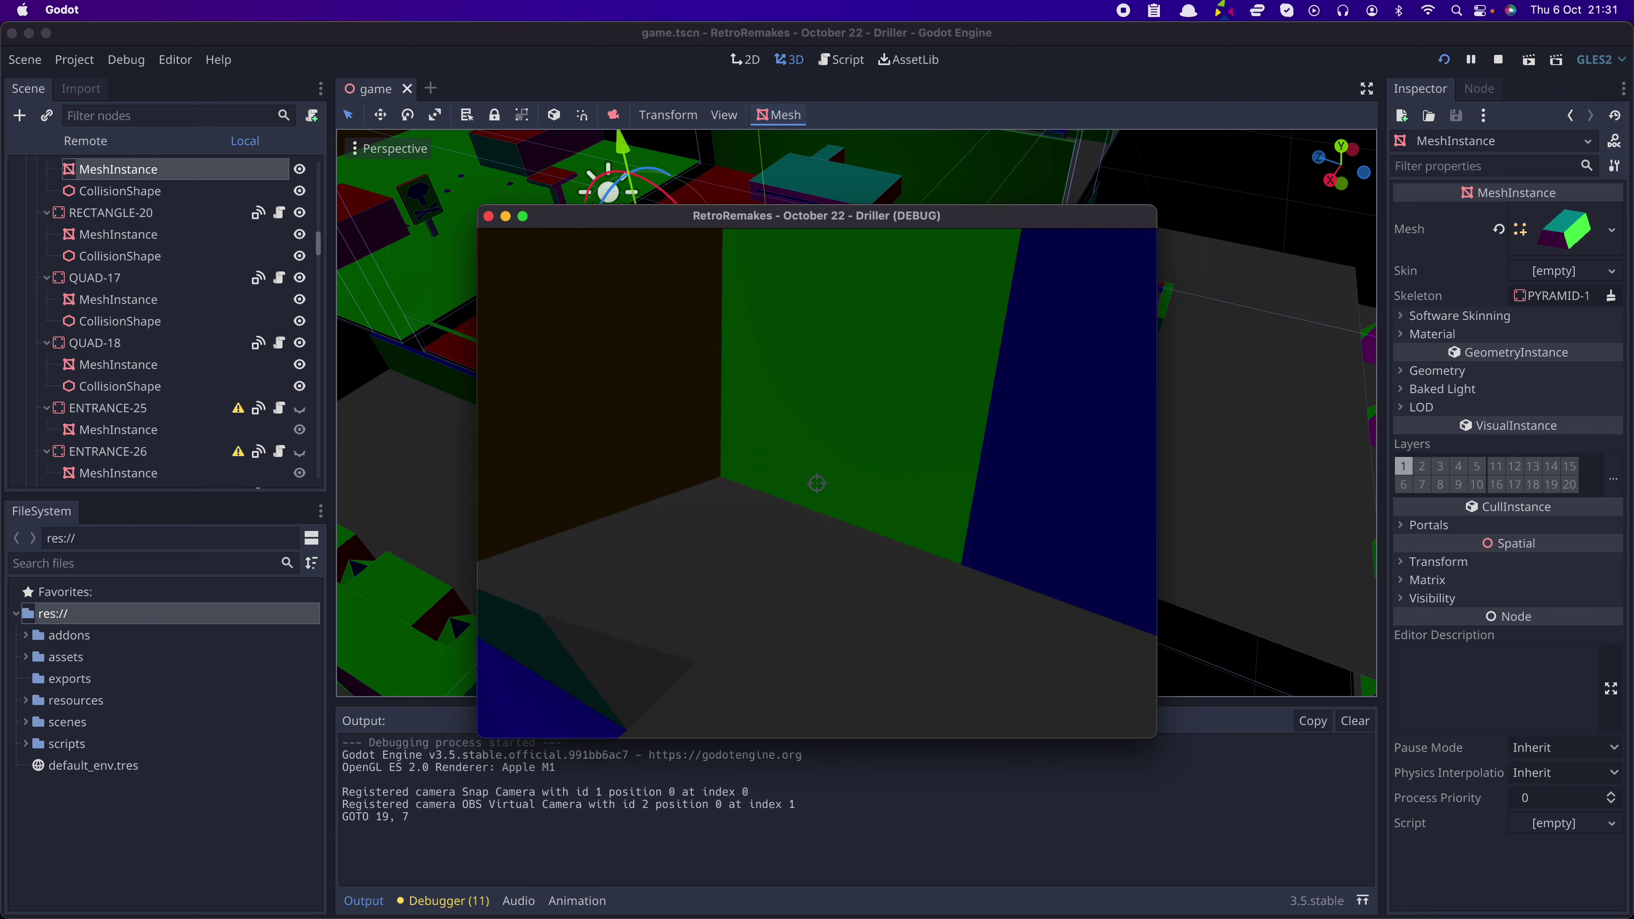
key("w")
key("w")
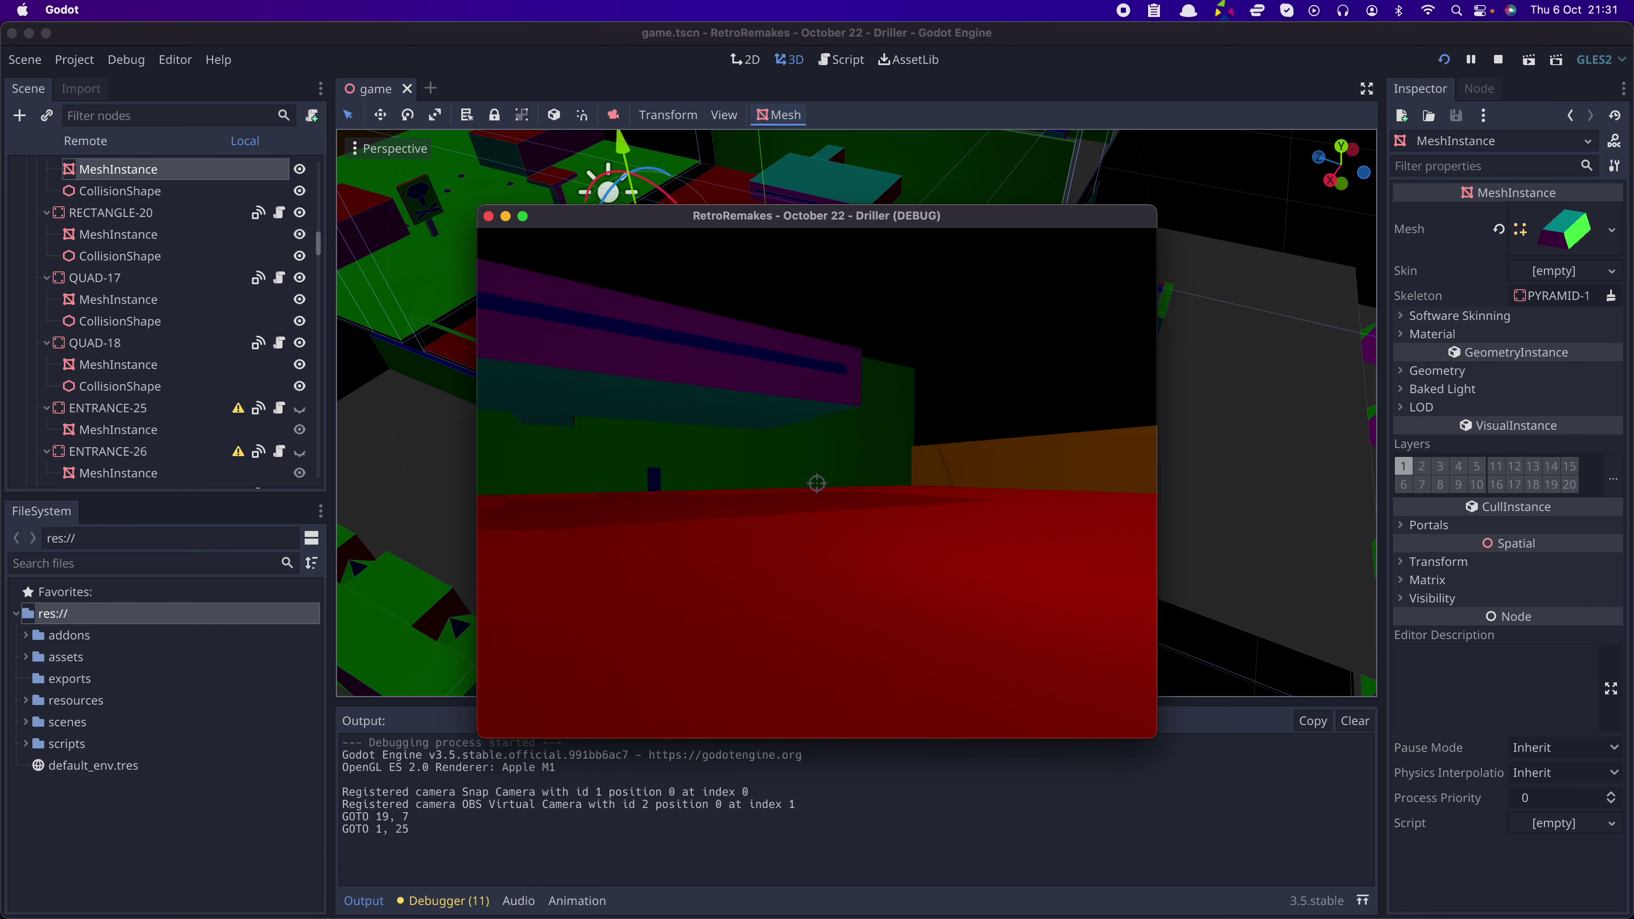
- Walk past the purple building to the open edge of the red room and cross it into the neighbouring green room
key("a")
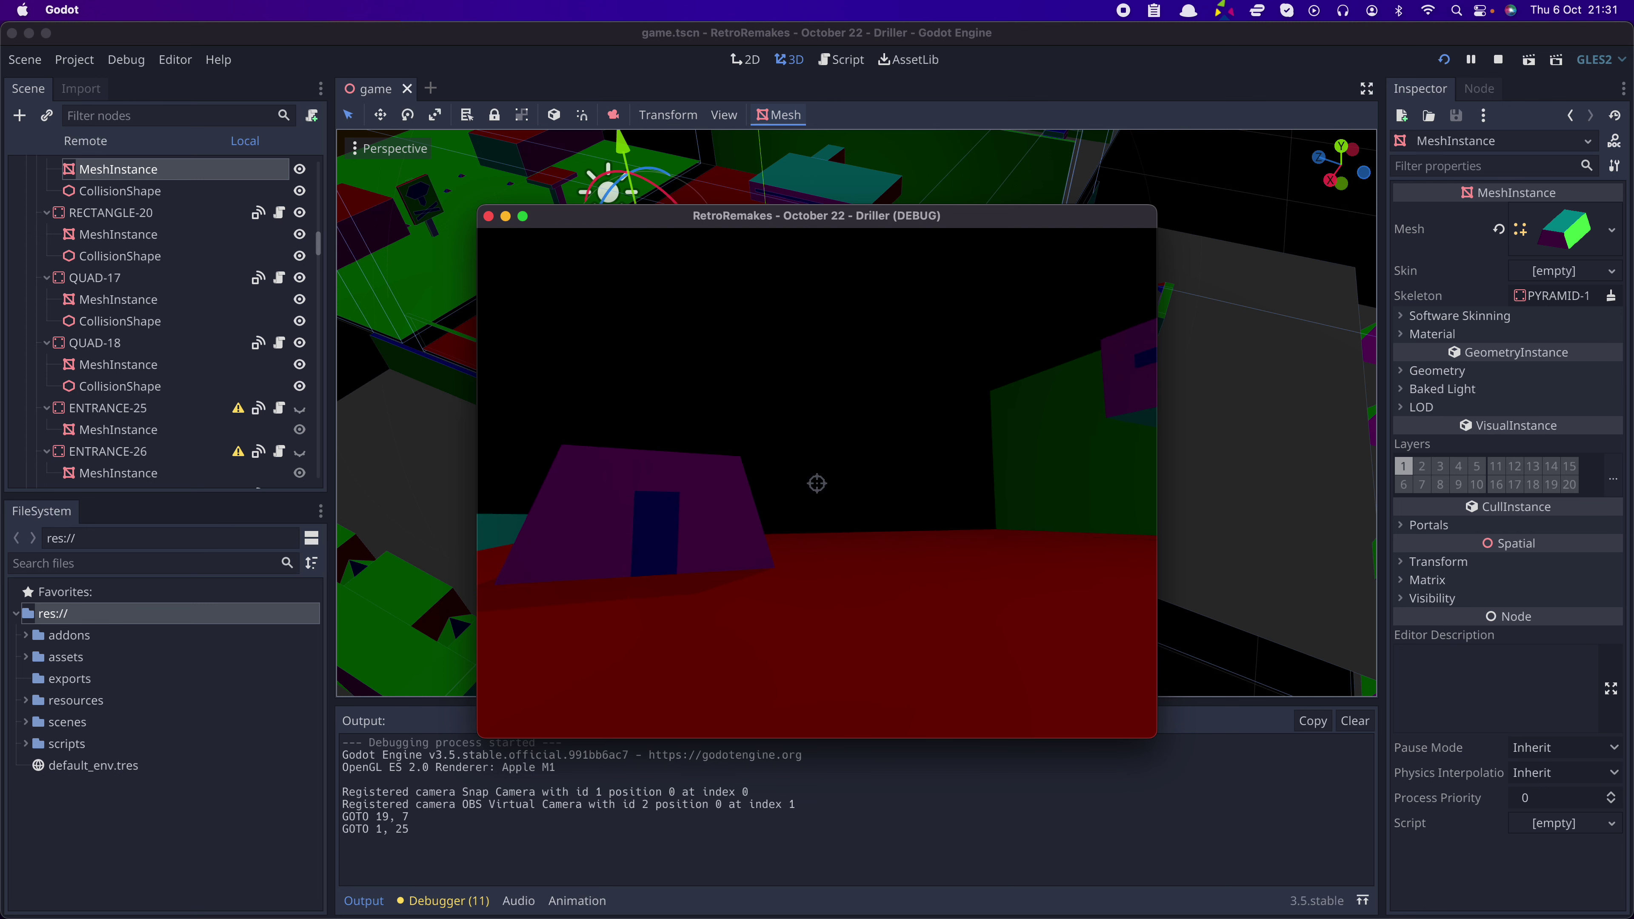
key("Down")
key("a")
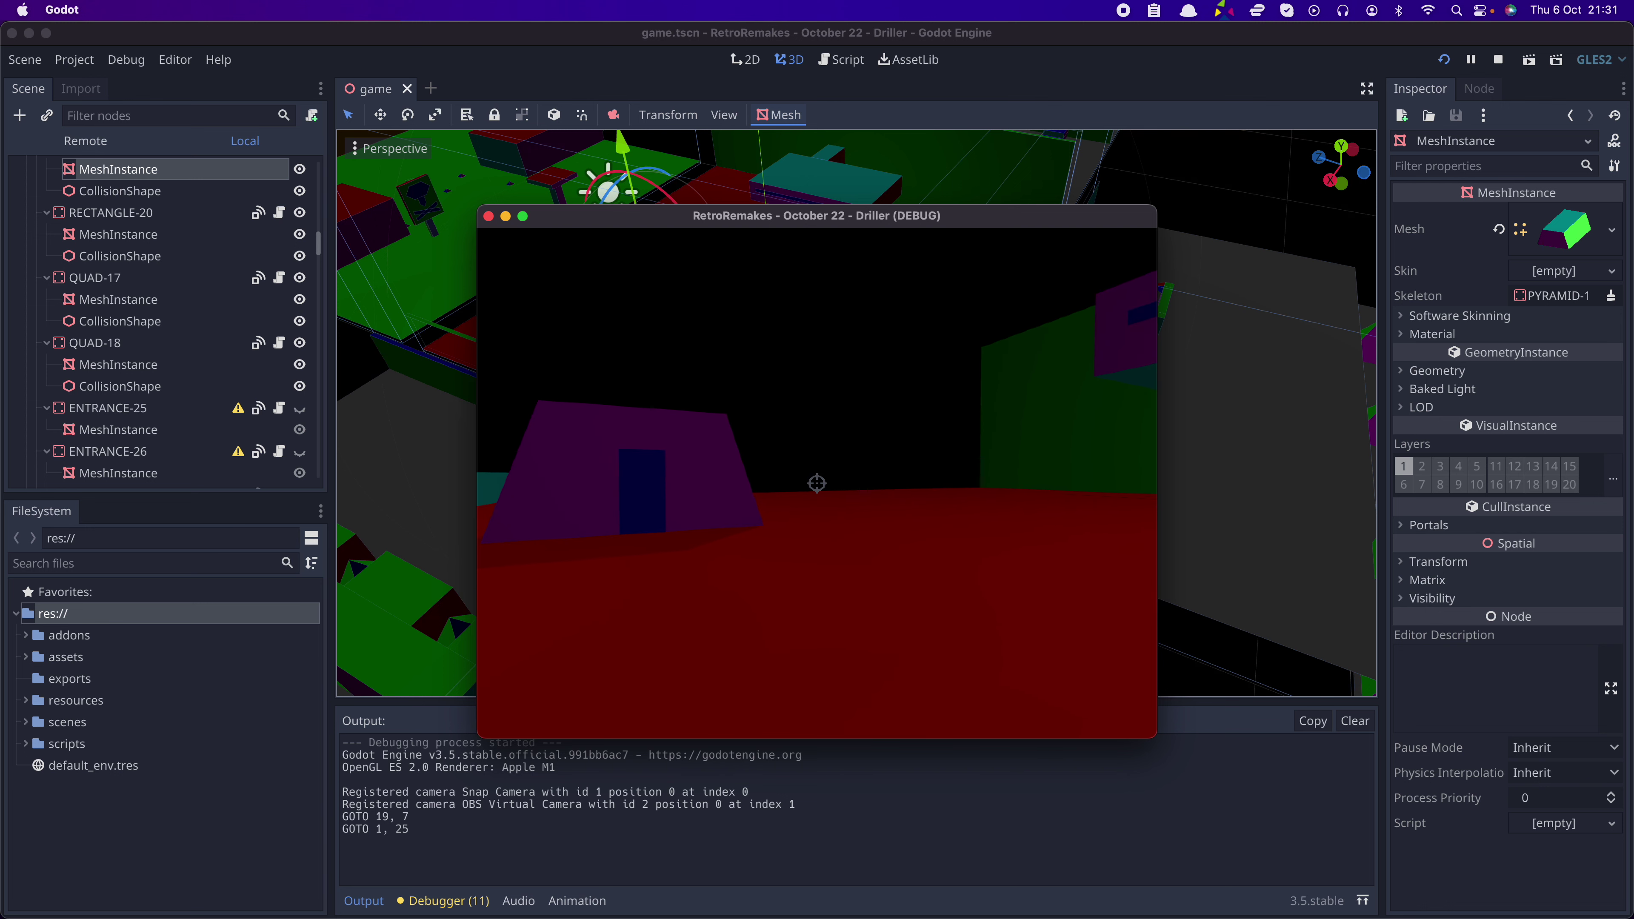
key("d")
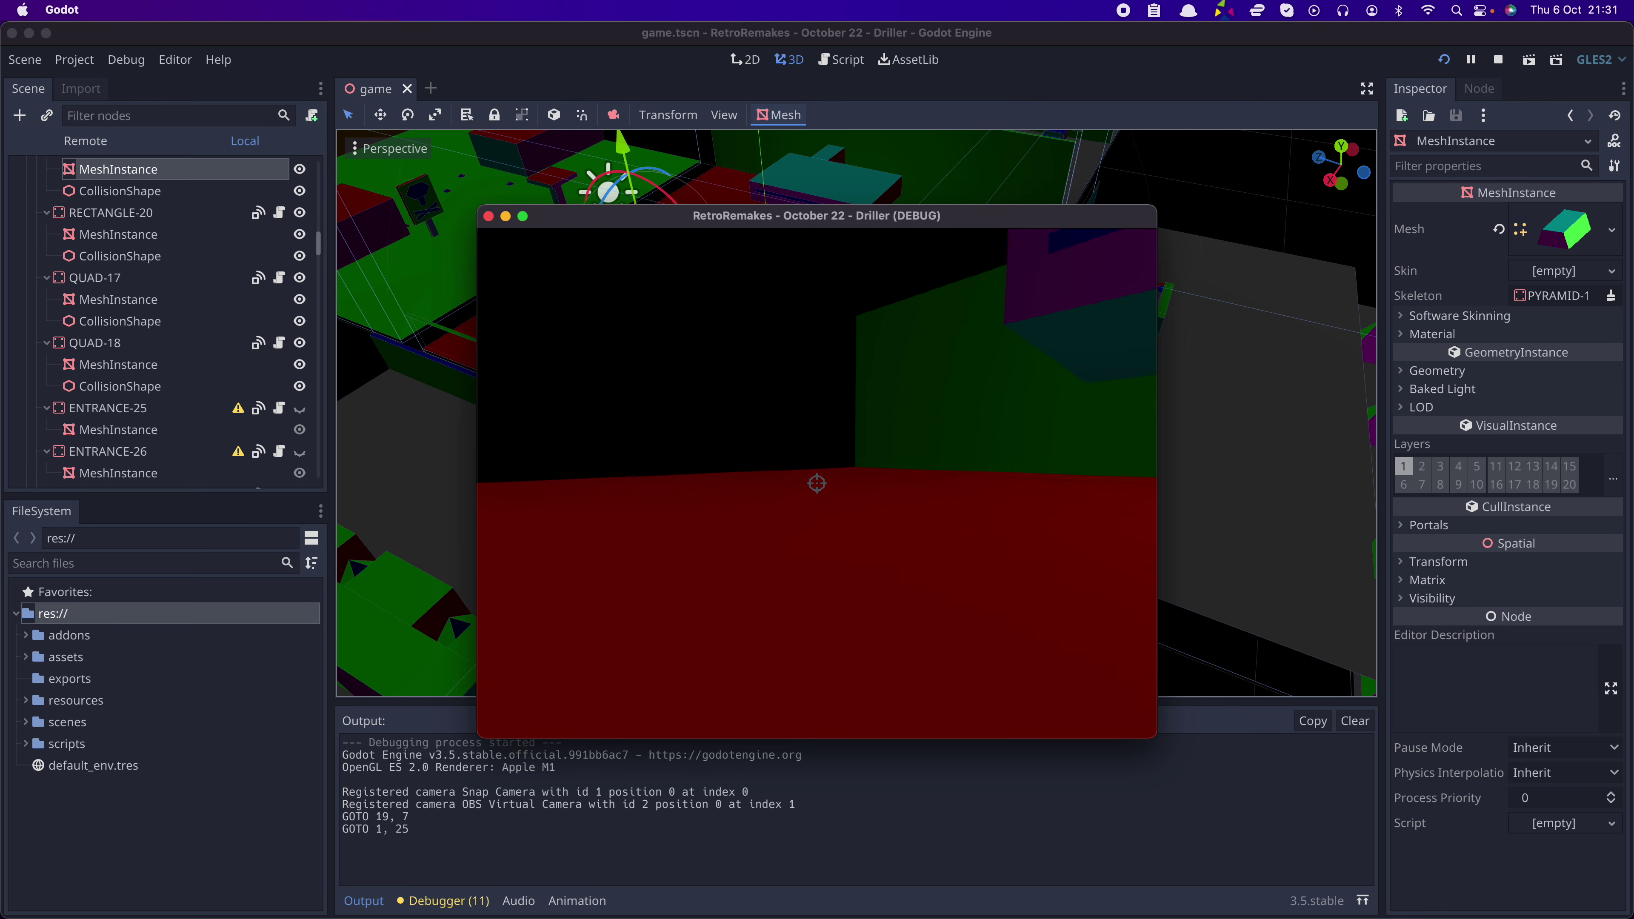
key("w")
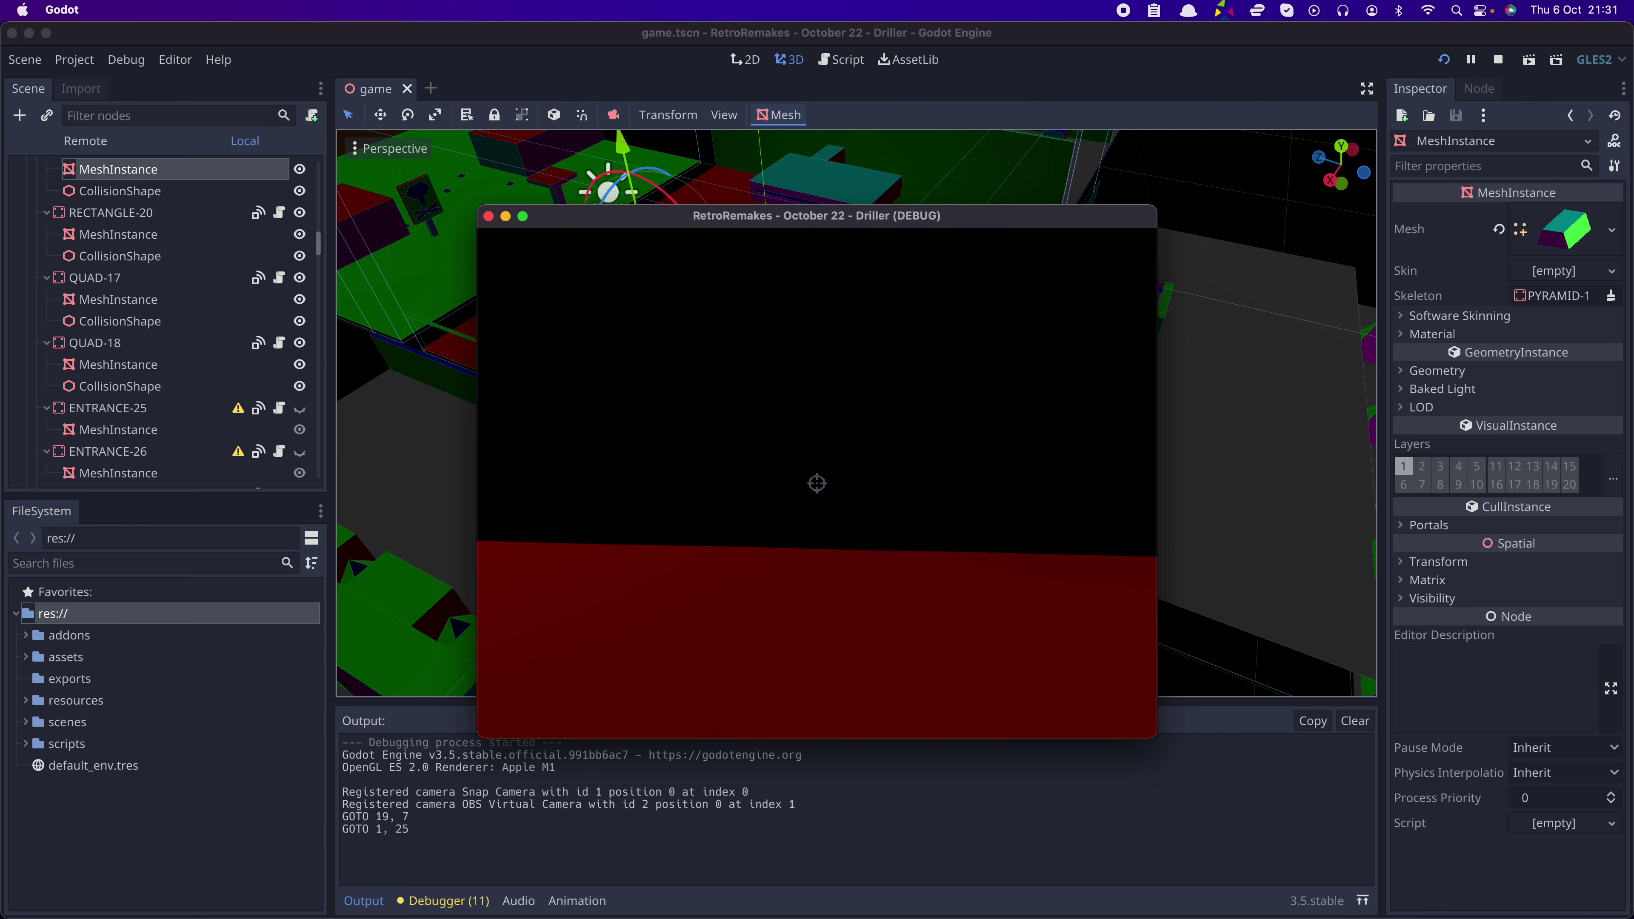
key("s")
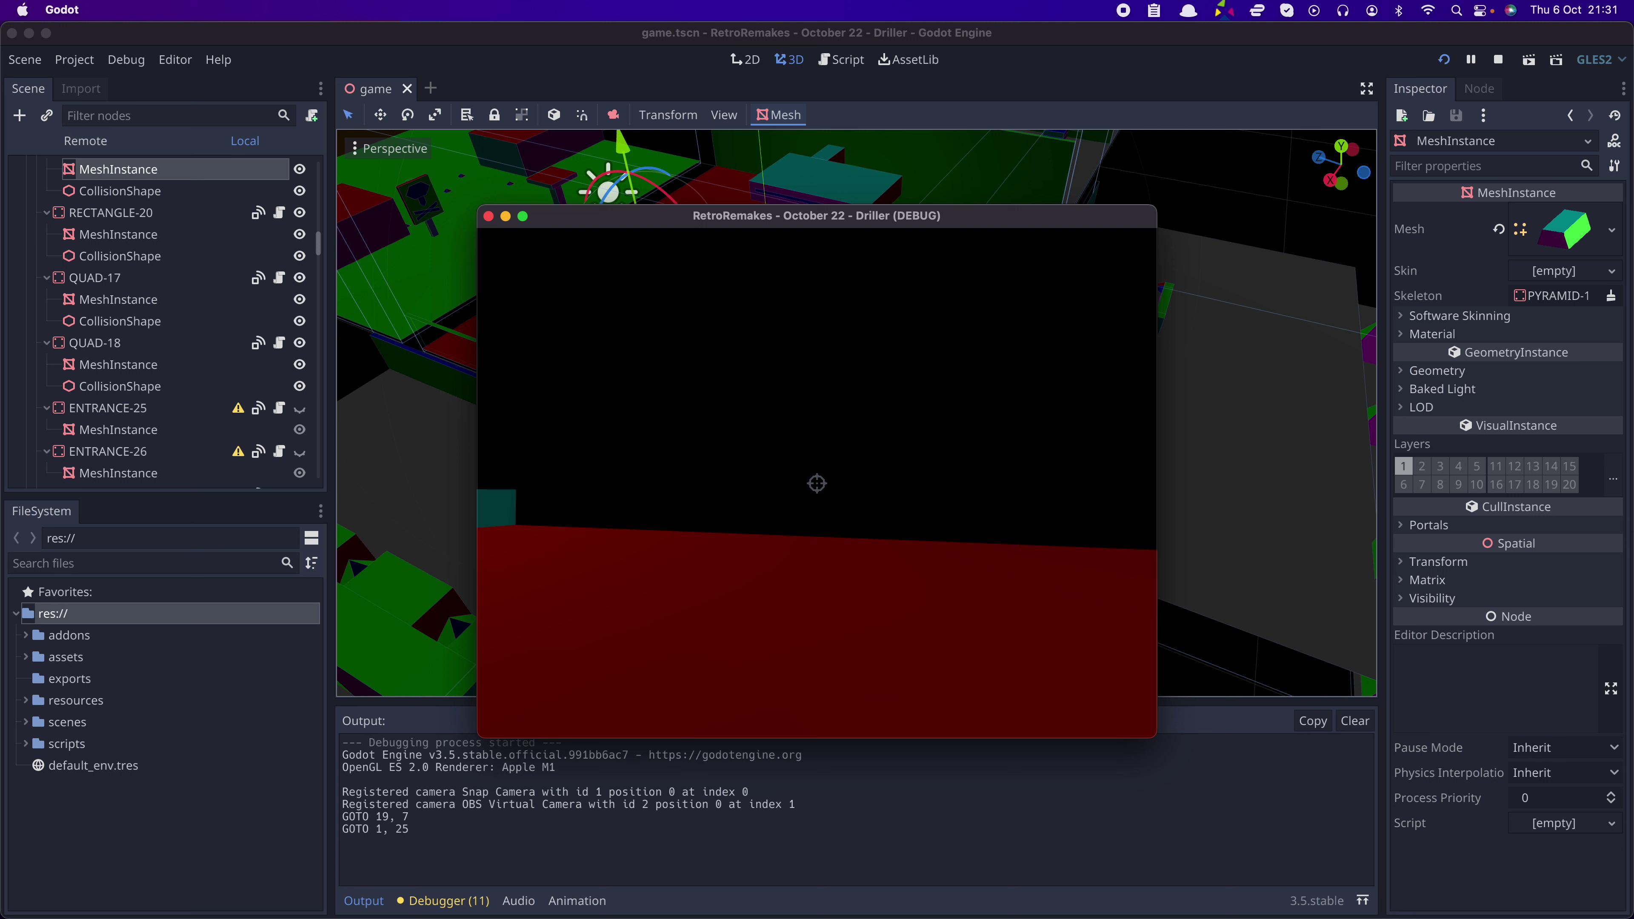
key("w")
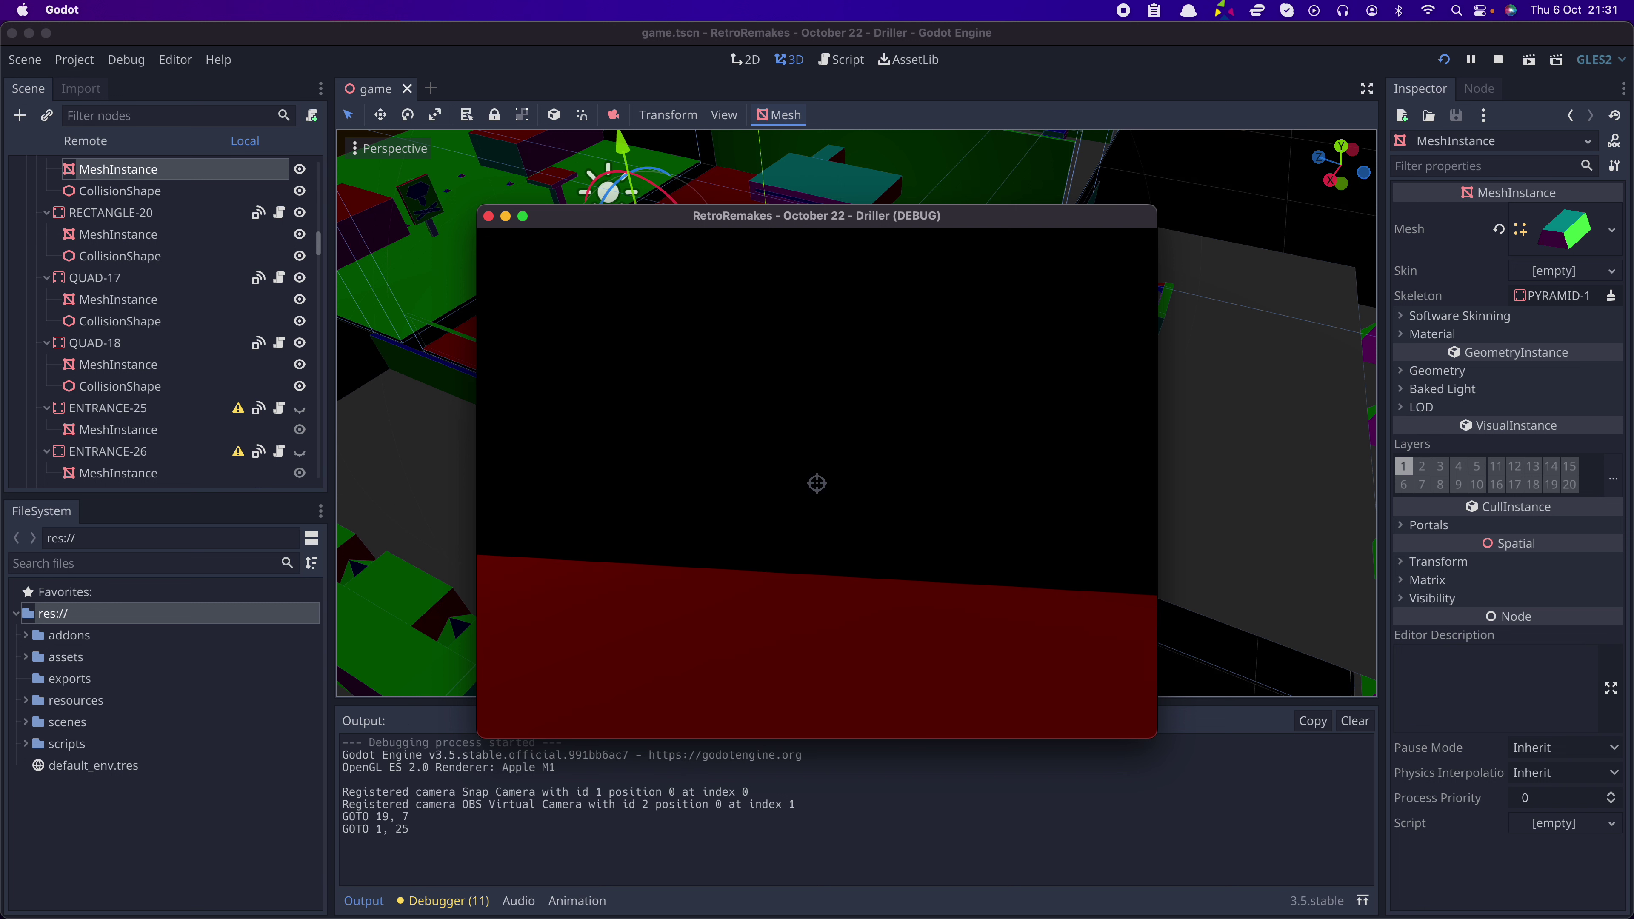
key("w")
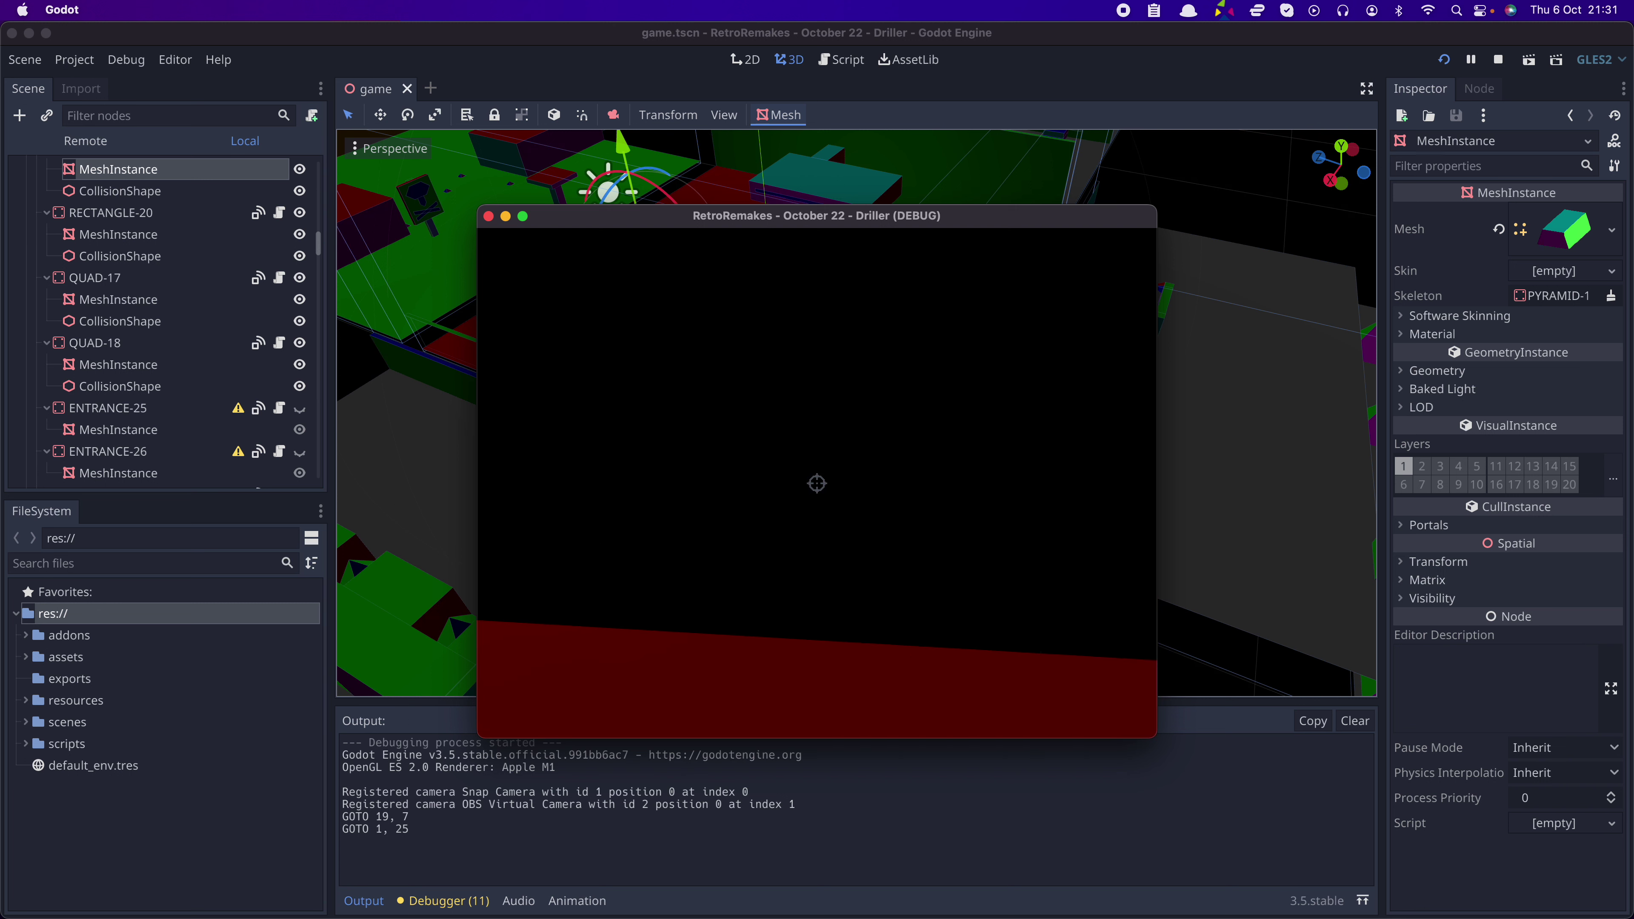
key("w")
key("Down")
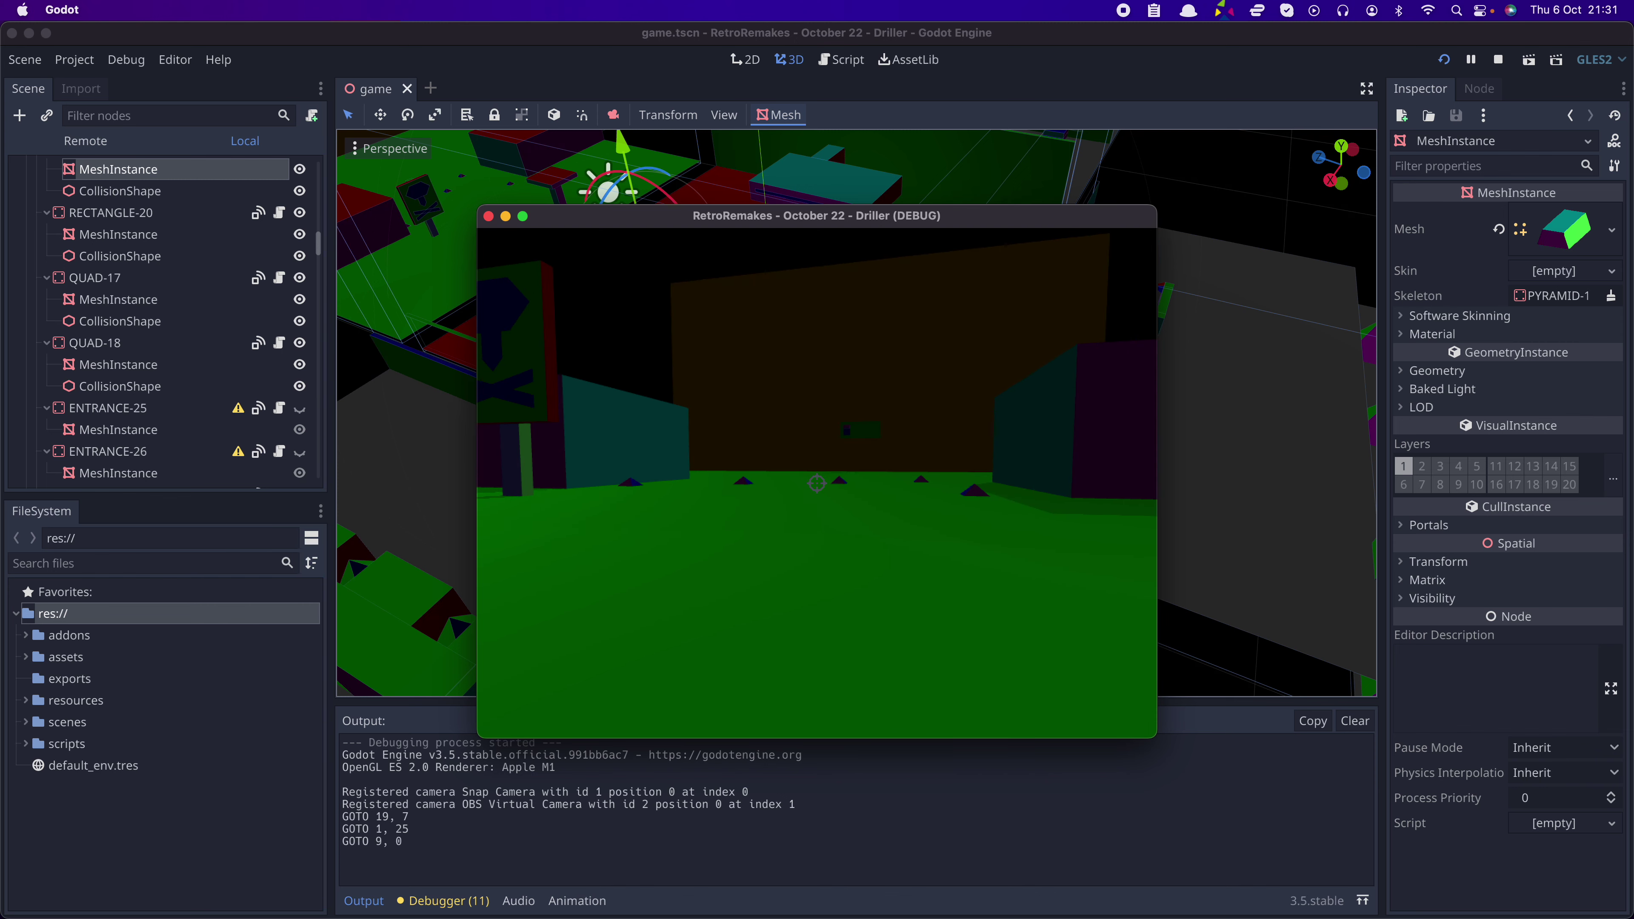
- Cross the open edge back into the red room and return over the same edge to the green room
key("Right")
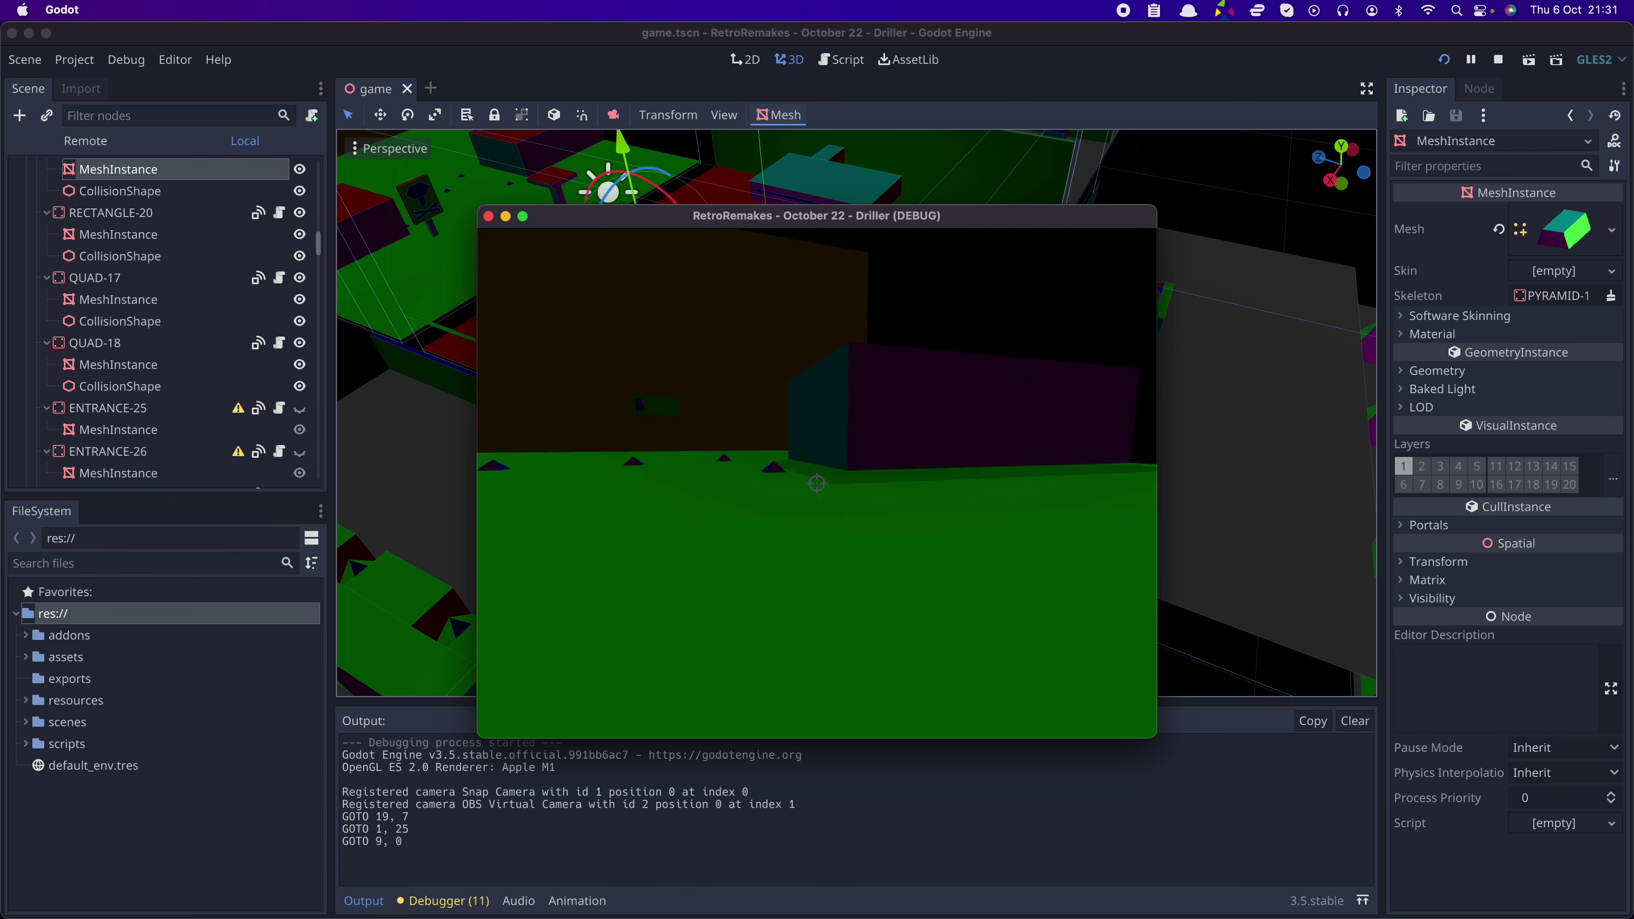
key("Up")
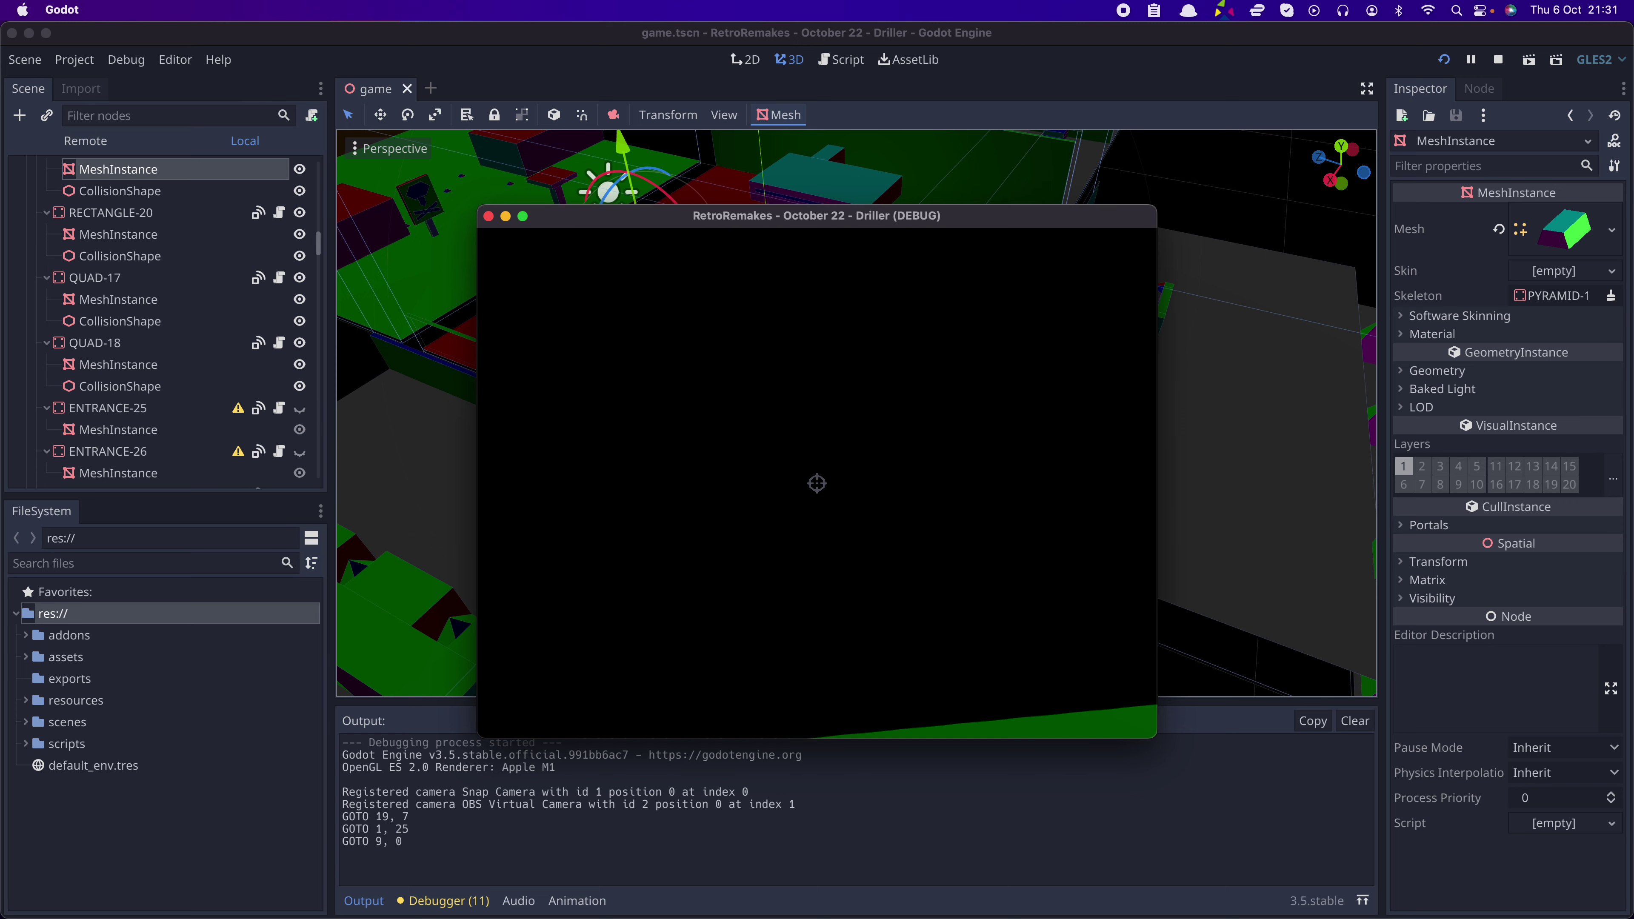
key("w")
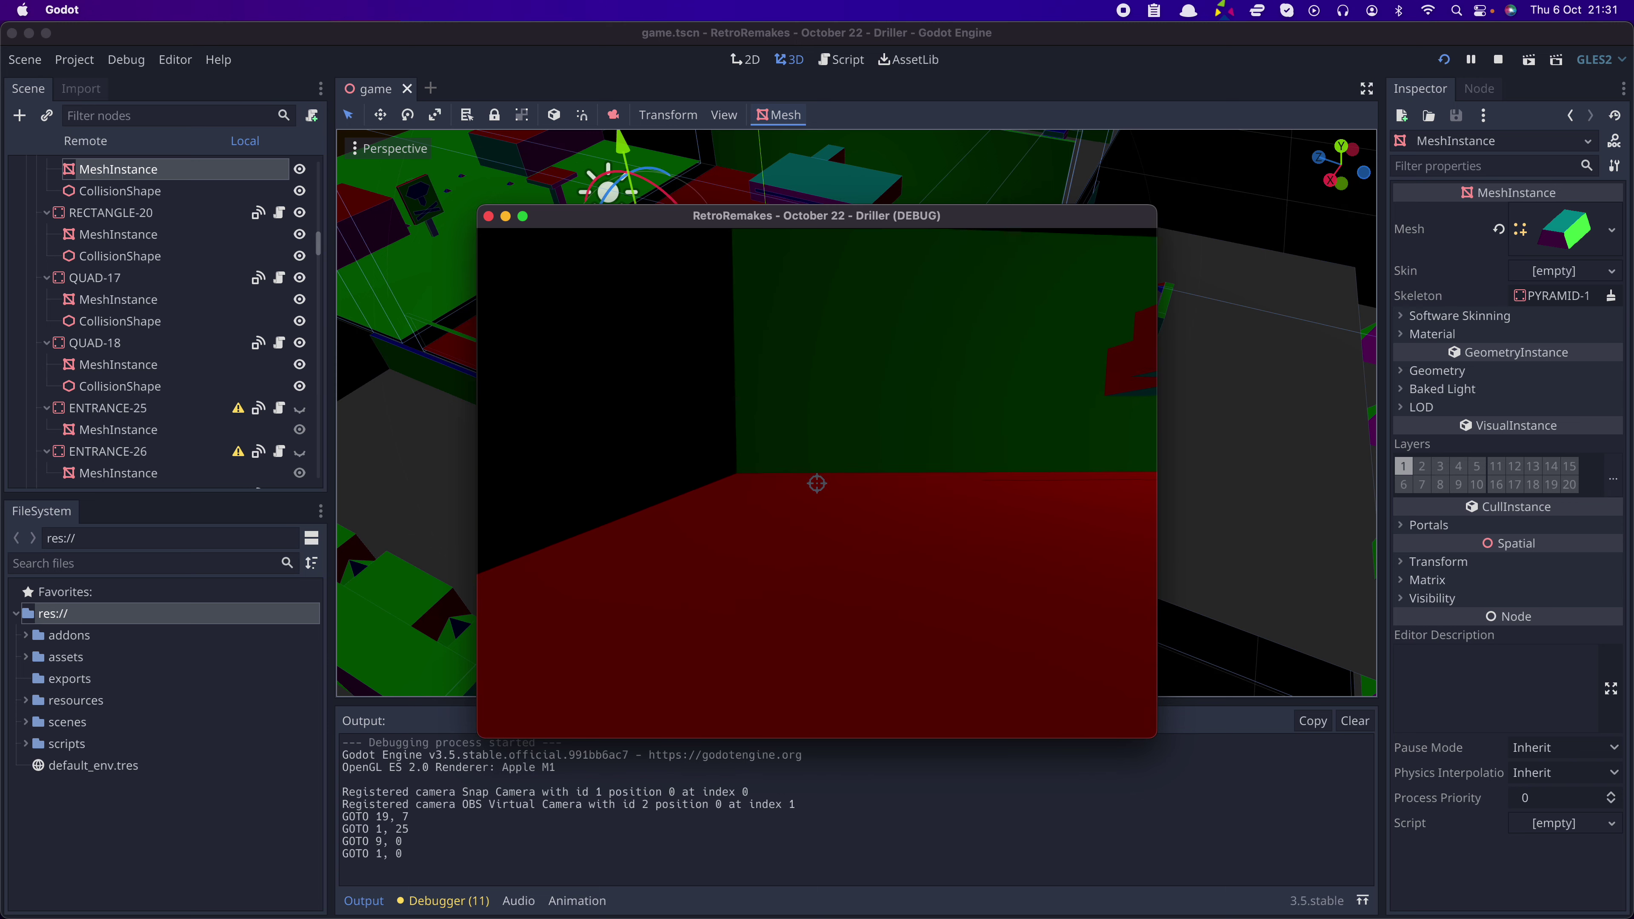
key("w")
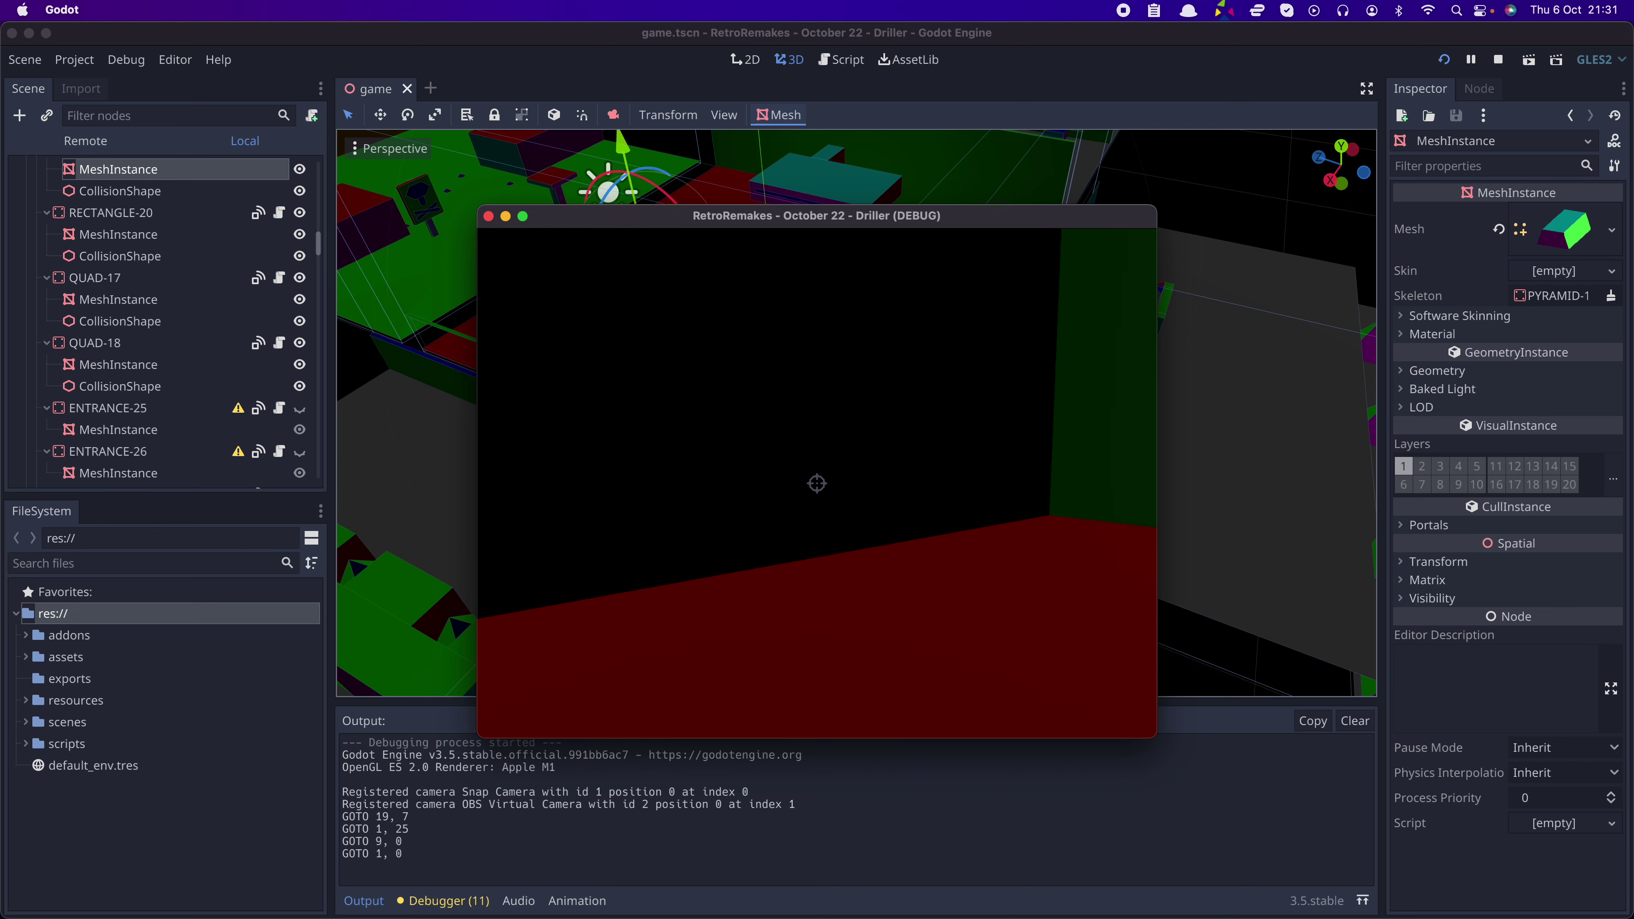
key("Left")
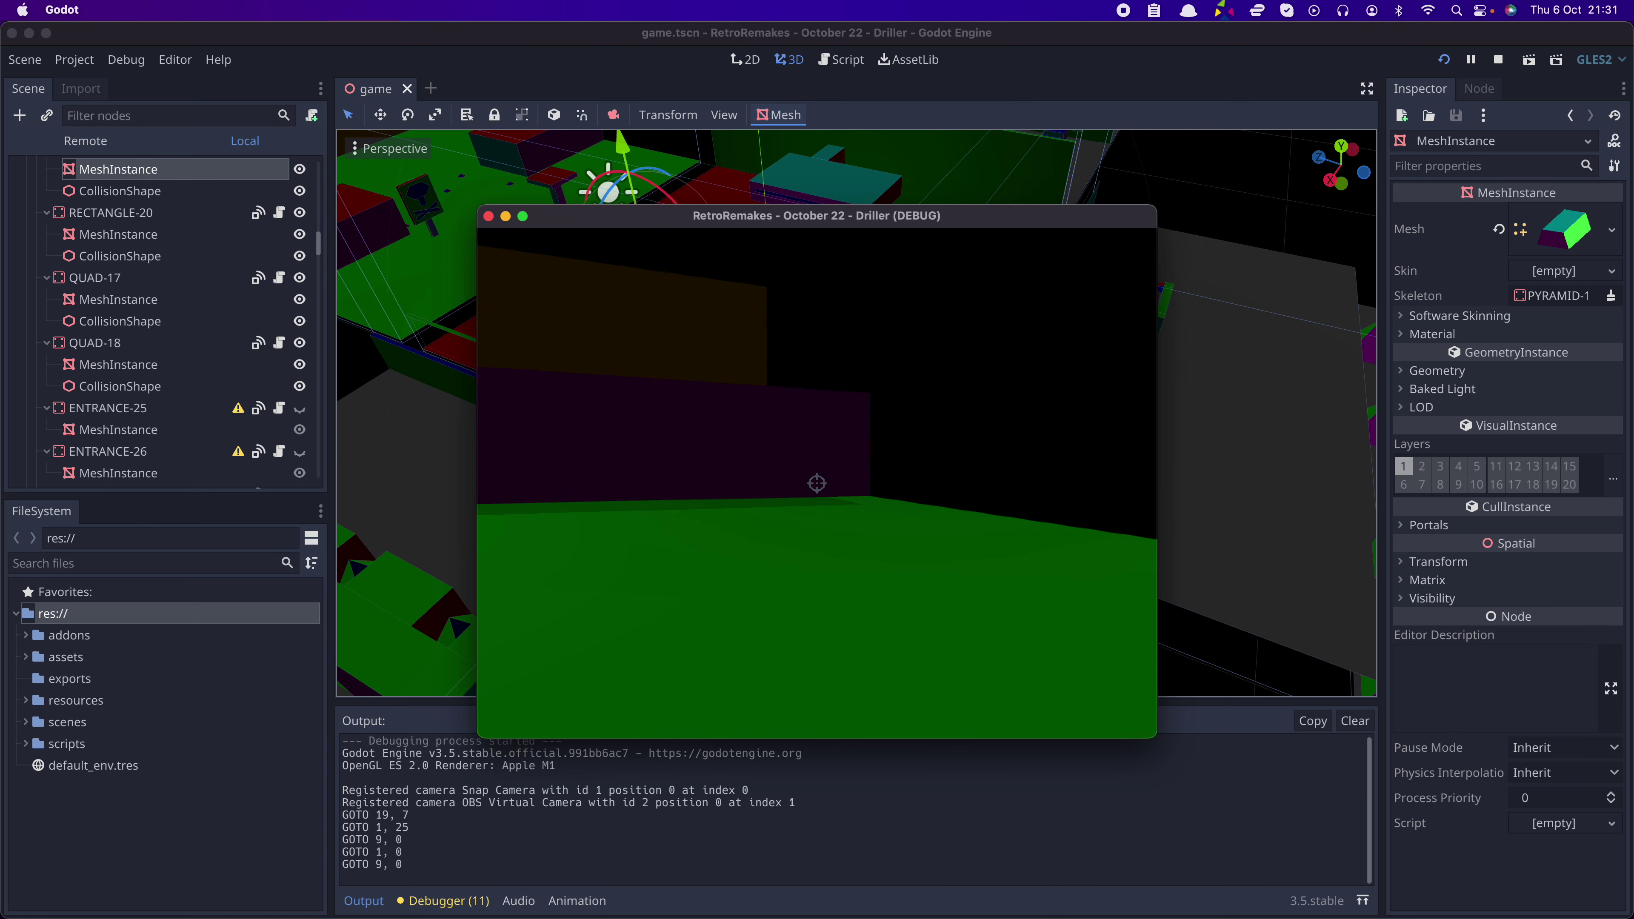
- Walk across the green room between the small pyramids up to the panel on the brown wall
key("w")
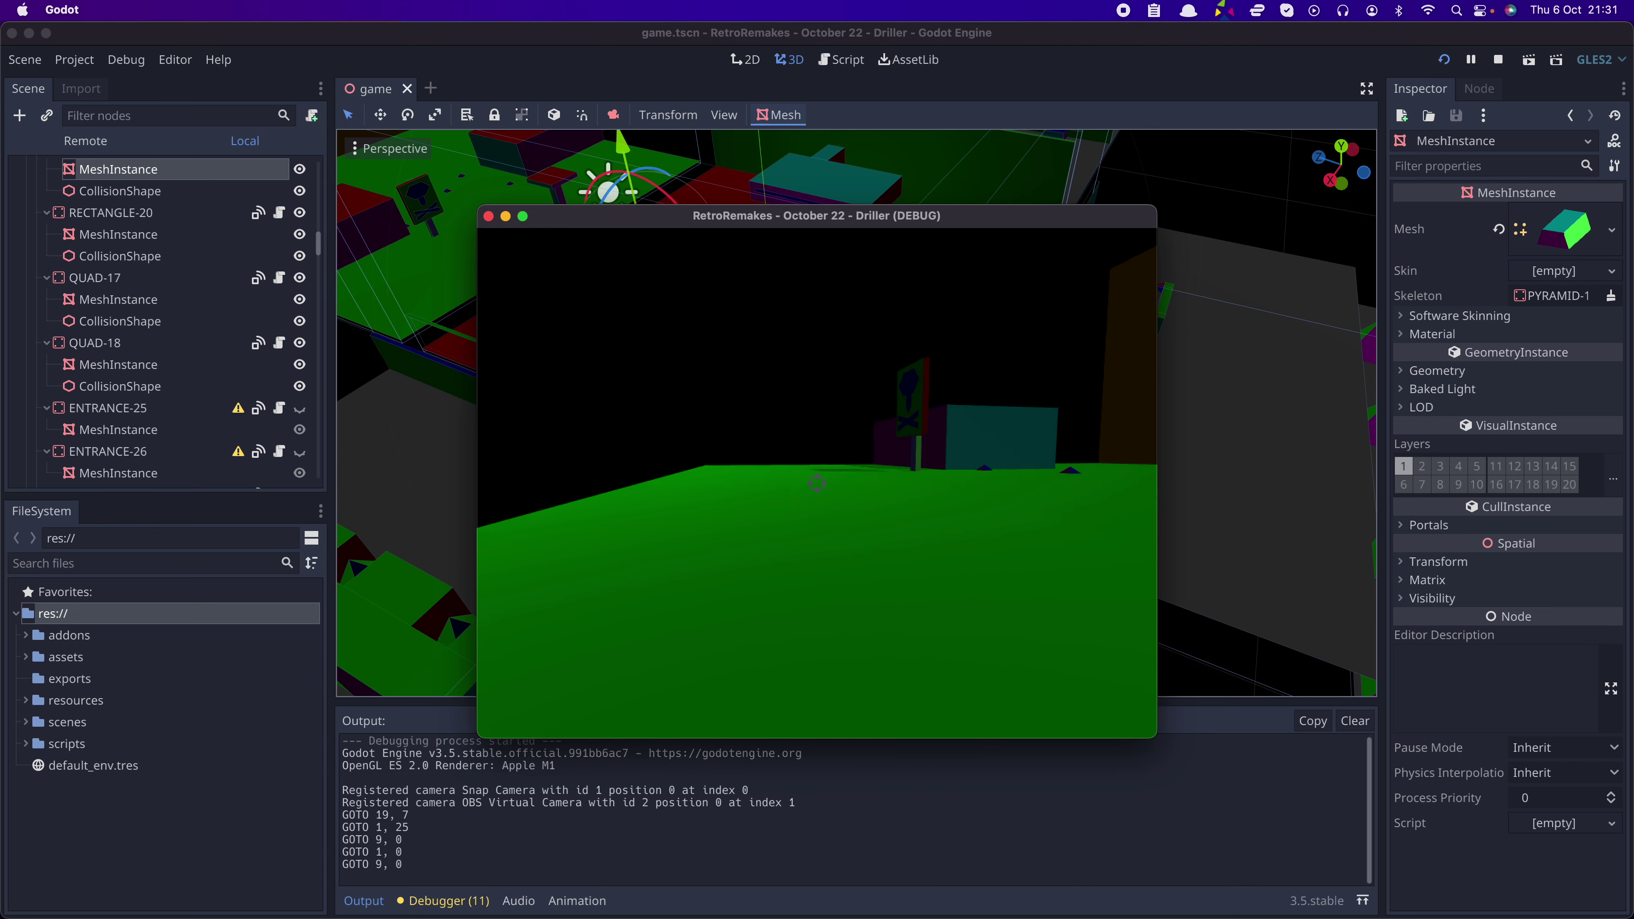
key("Up")
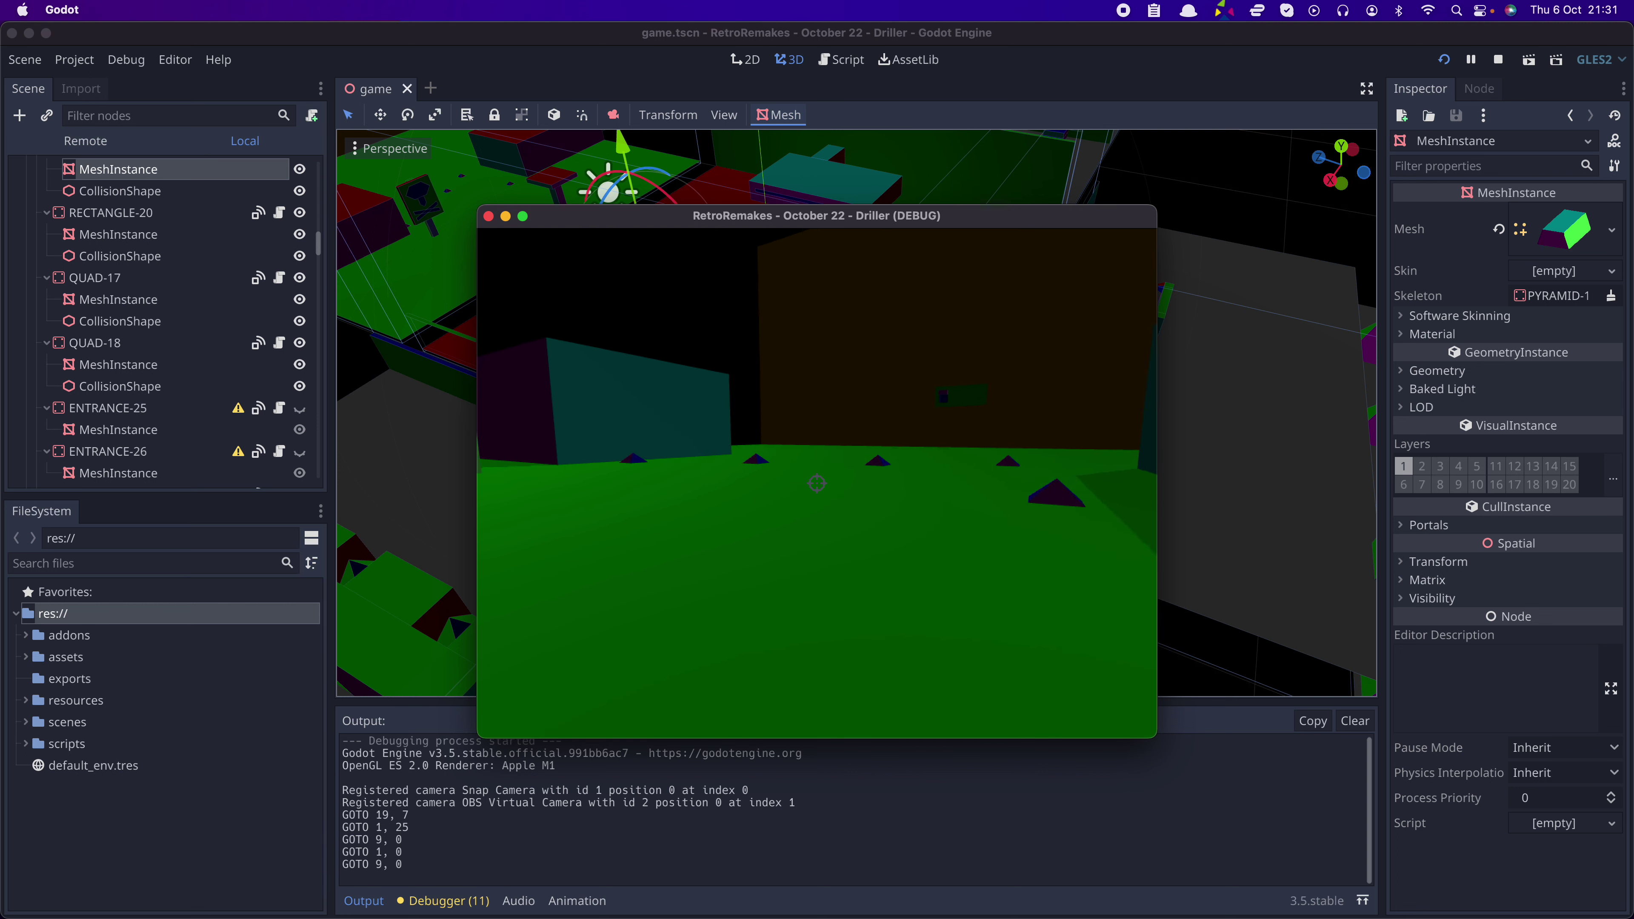
key("Up")
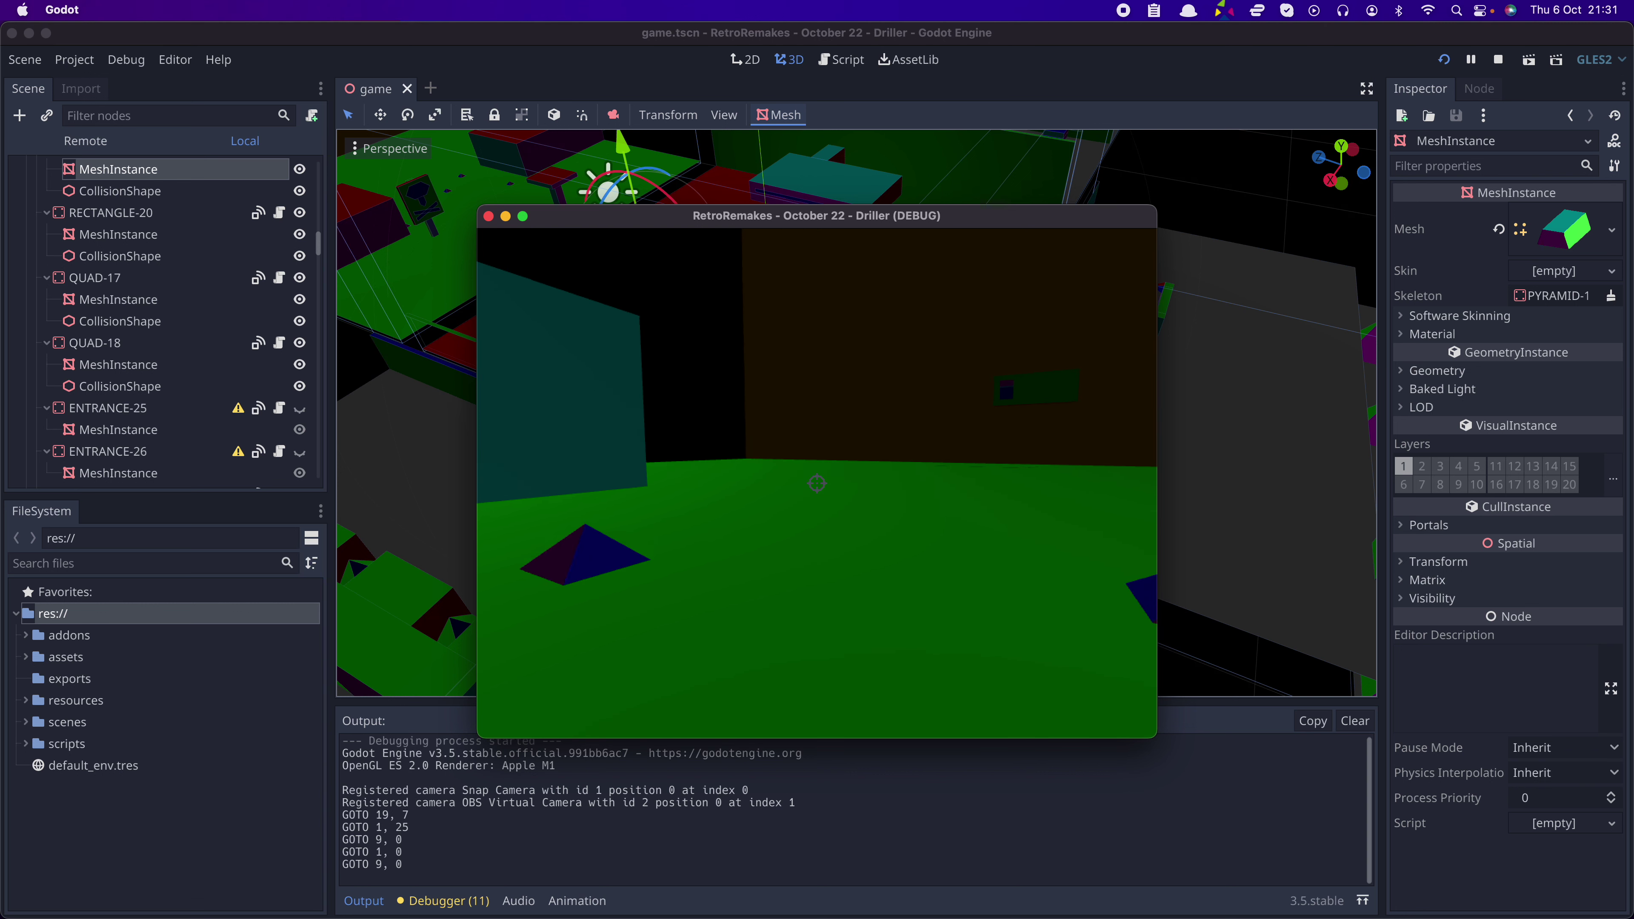
key("Right")
key("Up")
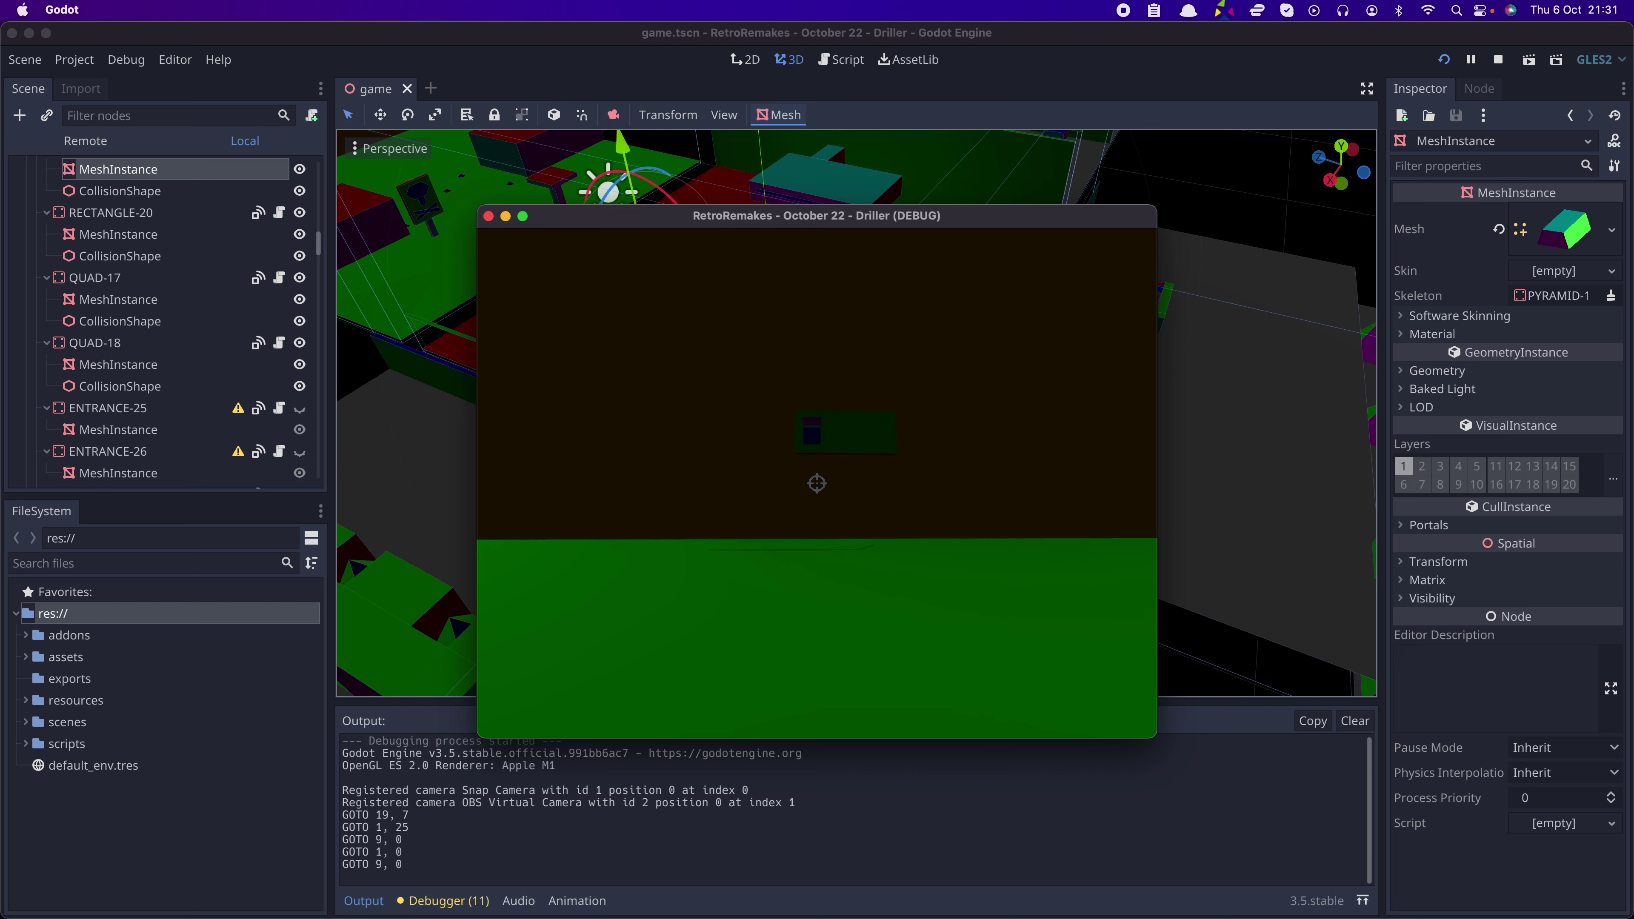
key("Up")
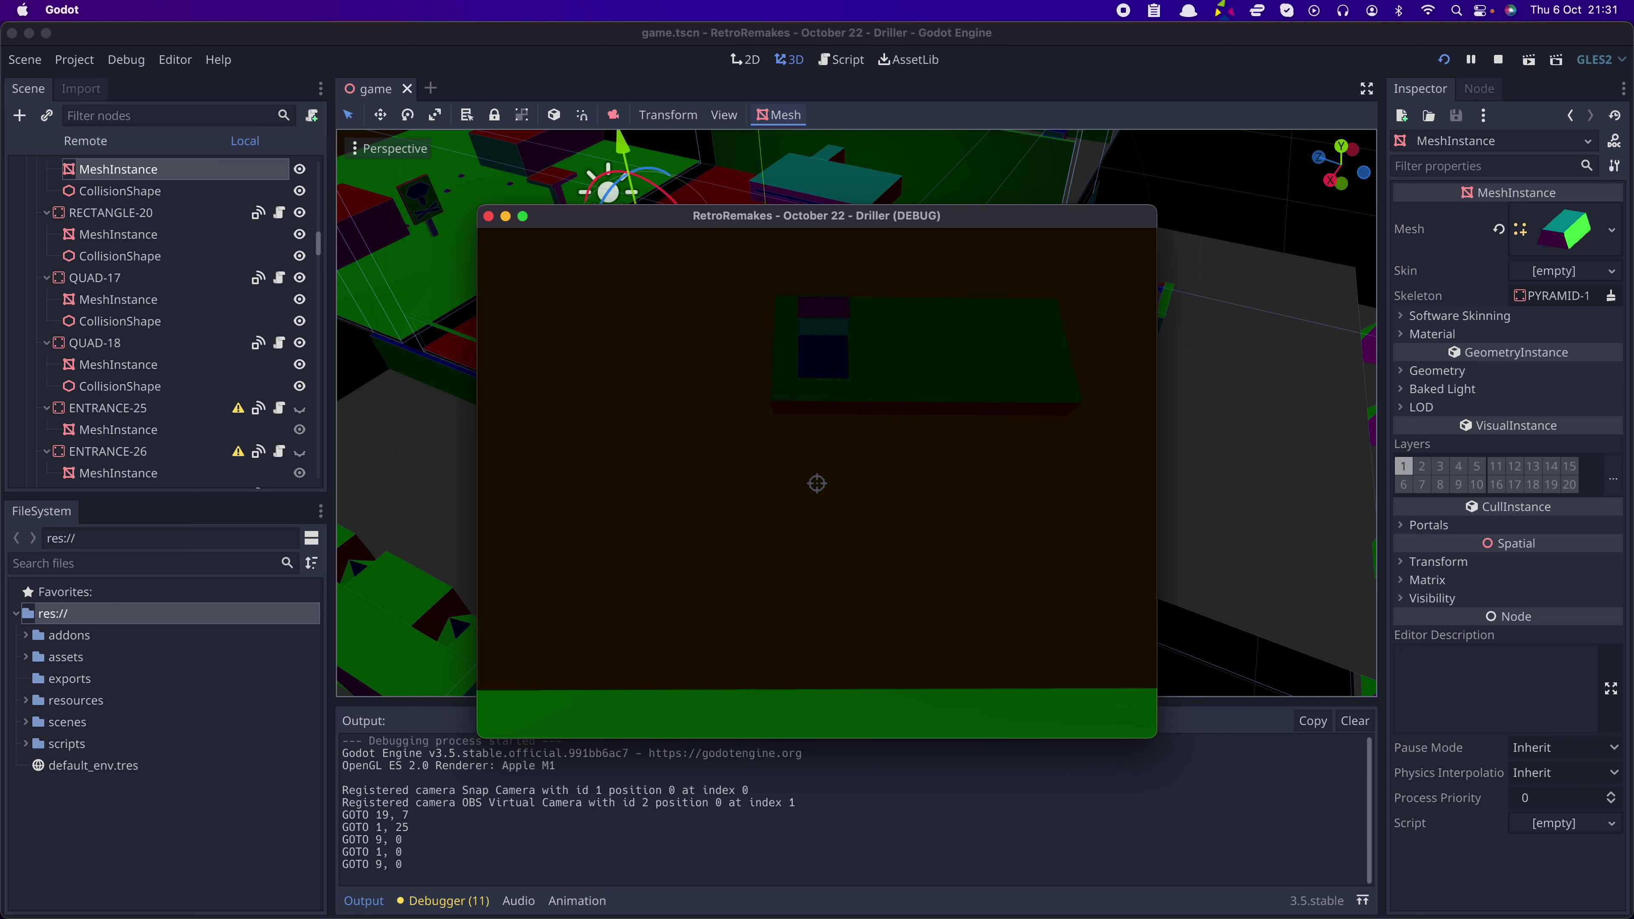
- Trigger the switch on the brown wall's green panel and back away from it
key("s")
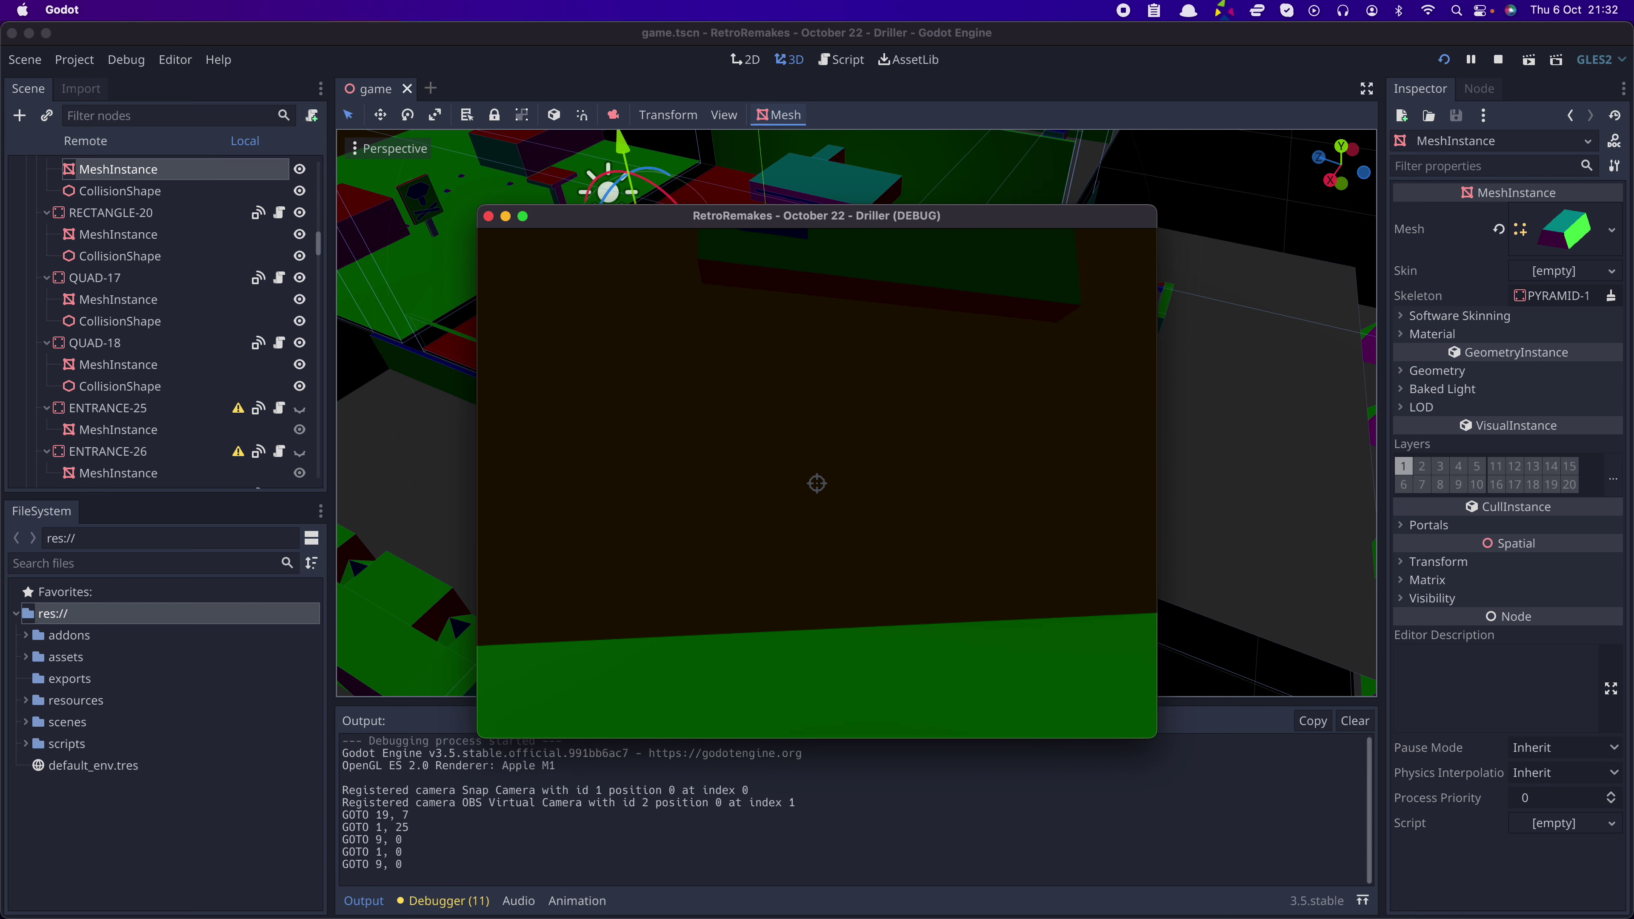
key("w")
key("s")
key("Down")
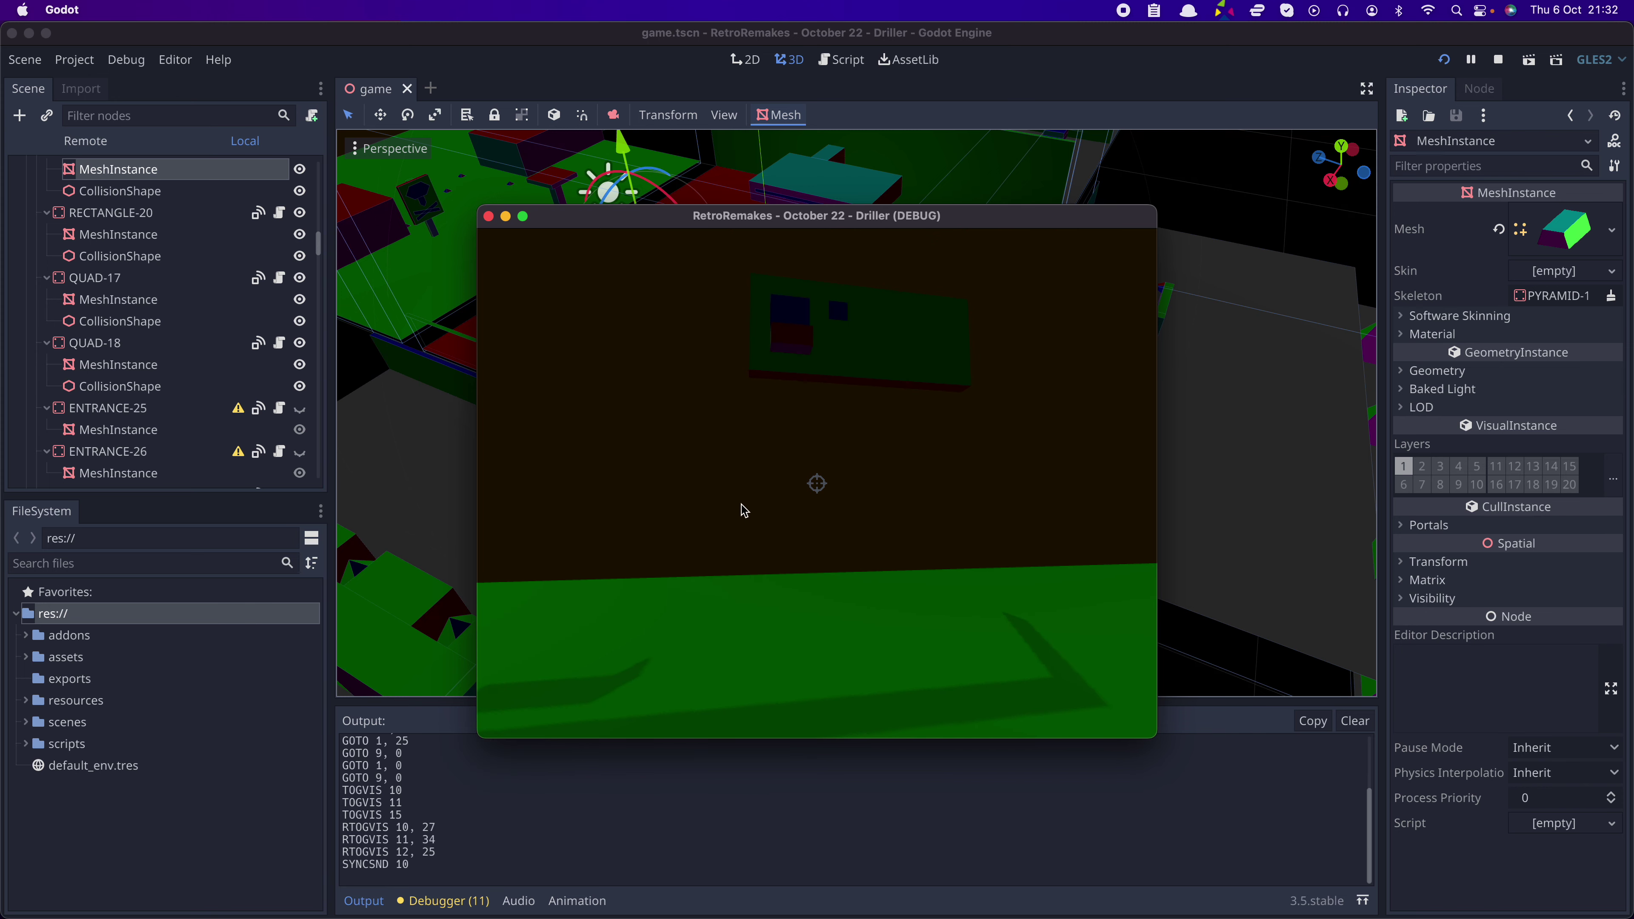
- Turn away from the wall panel and walk over the green room's open edge into the red room
key("w")
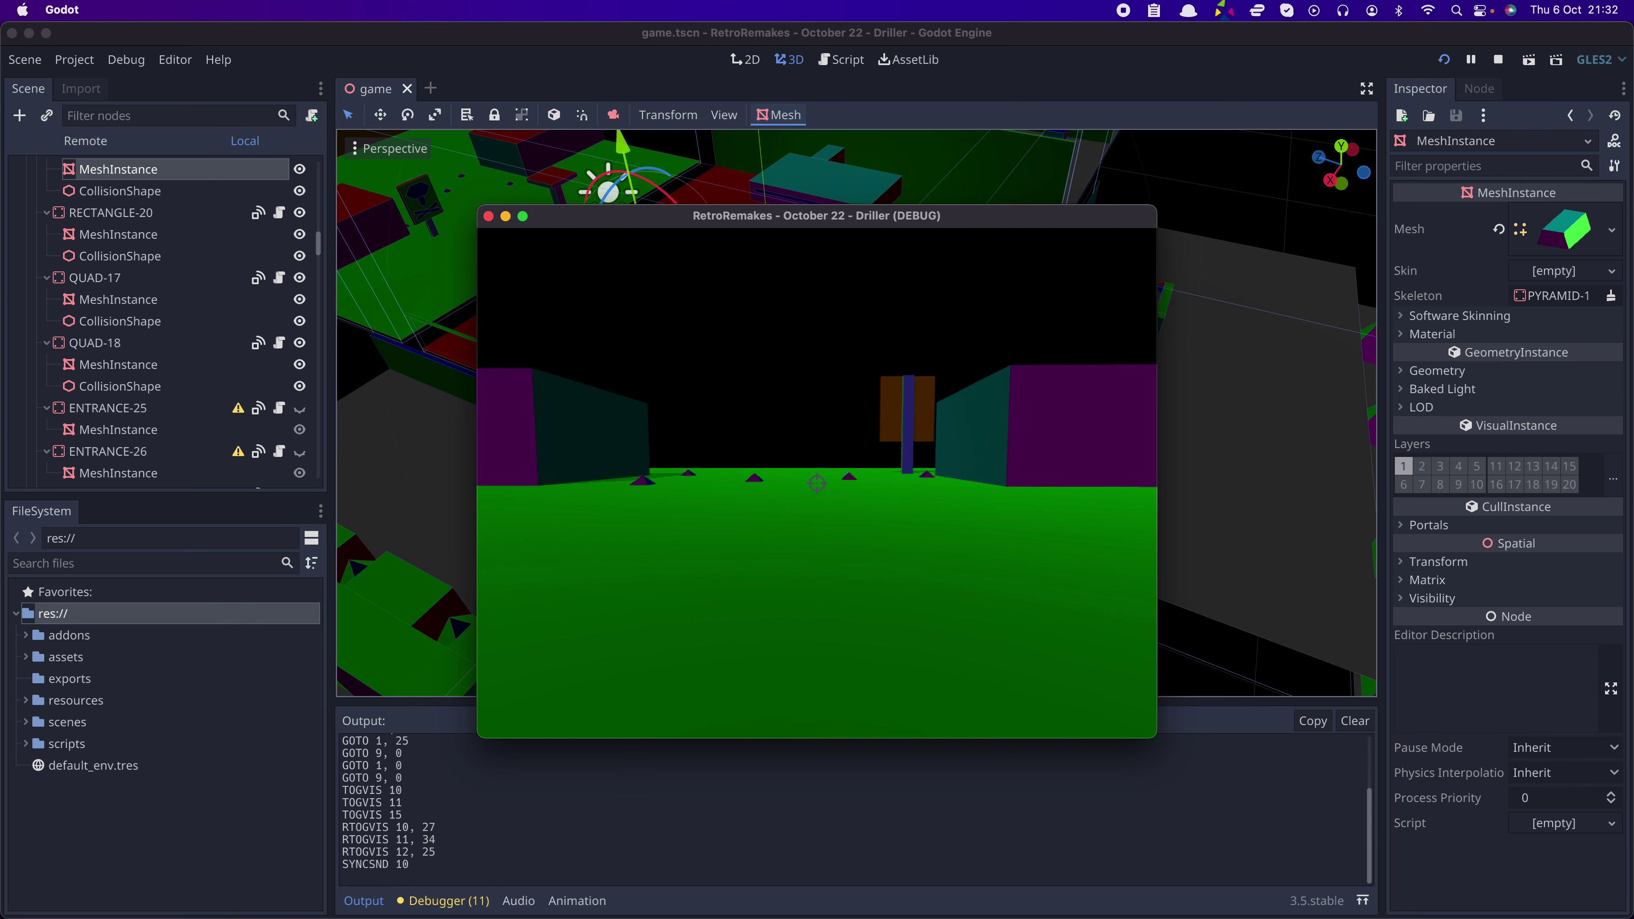
key("Up")
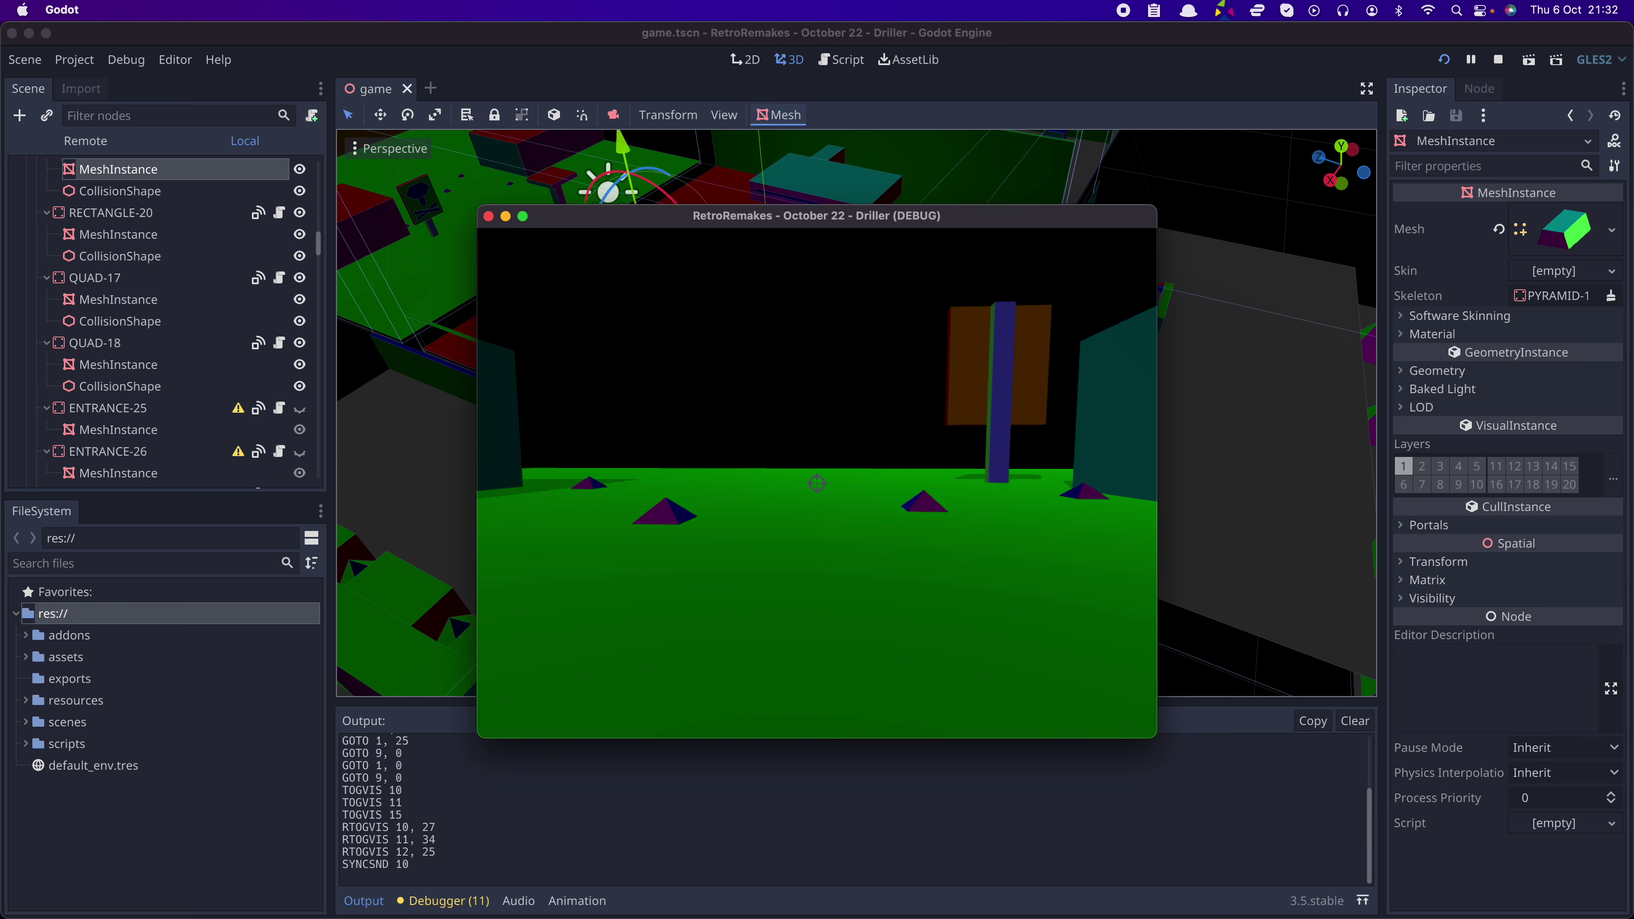
key("Left")
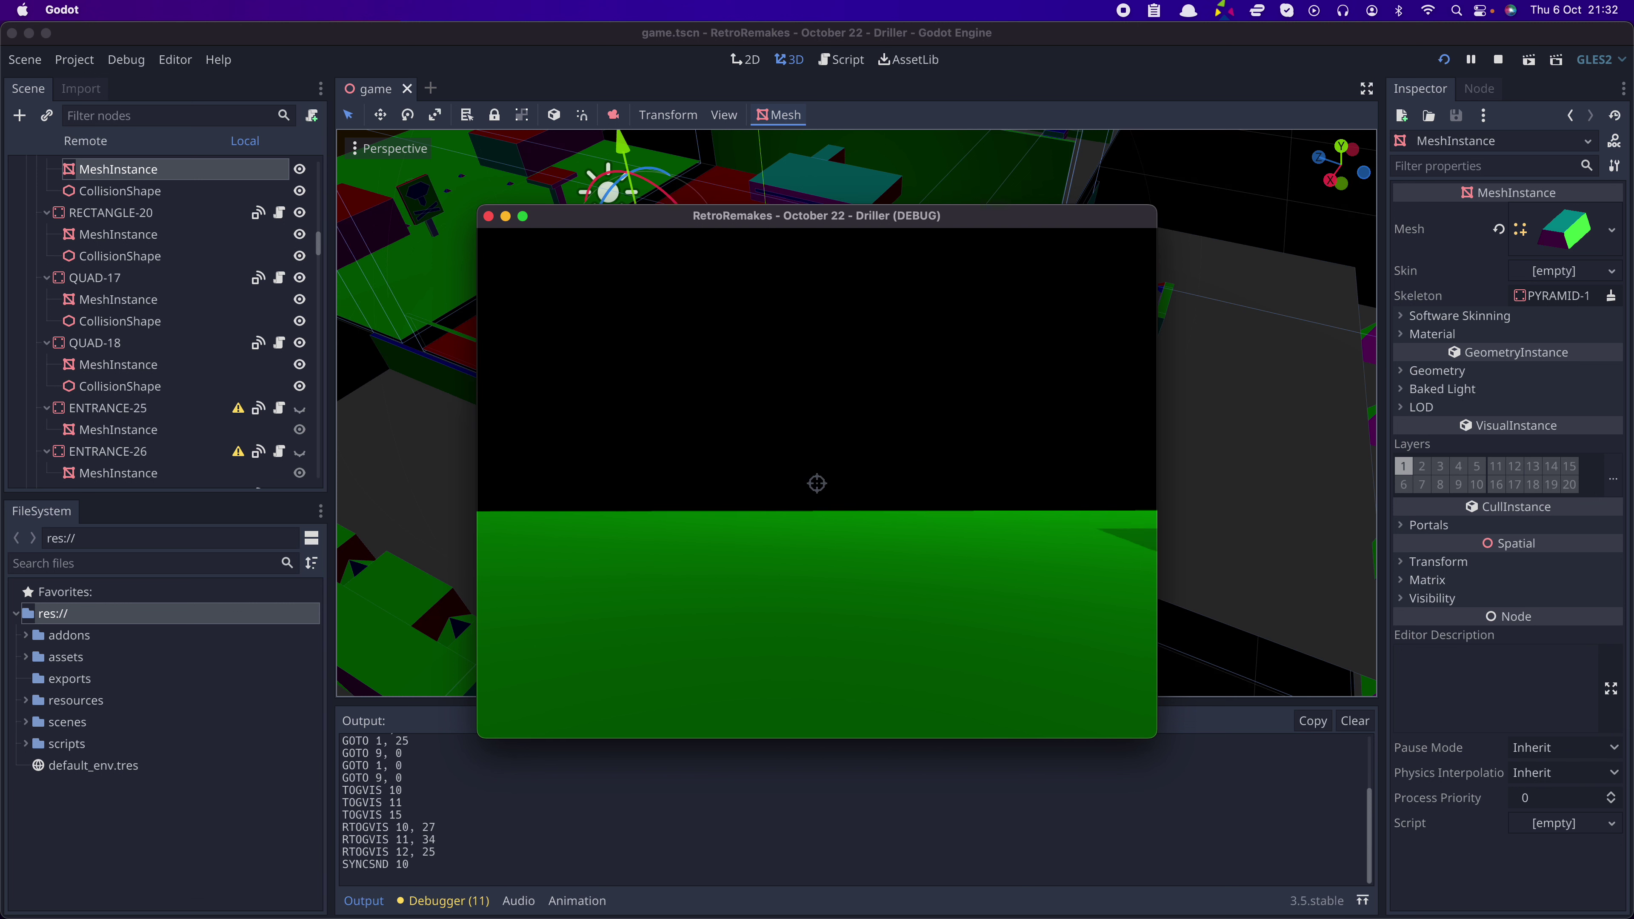
key("w")
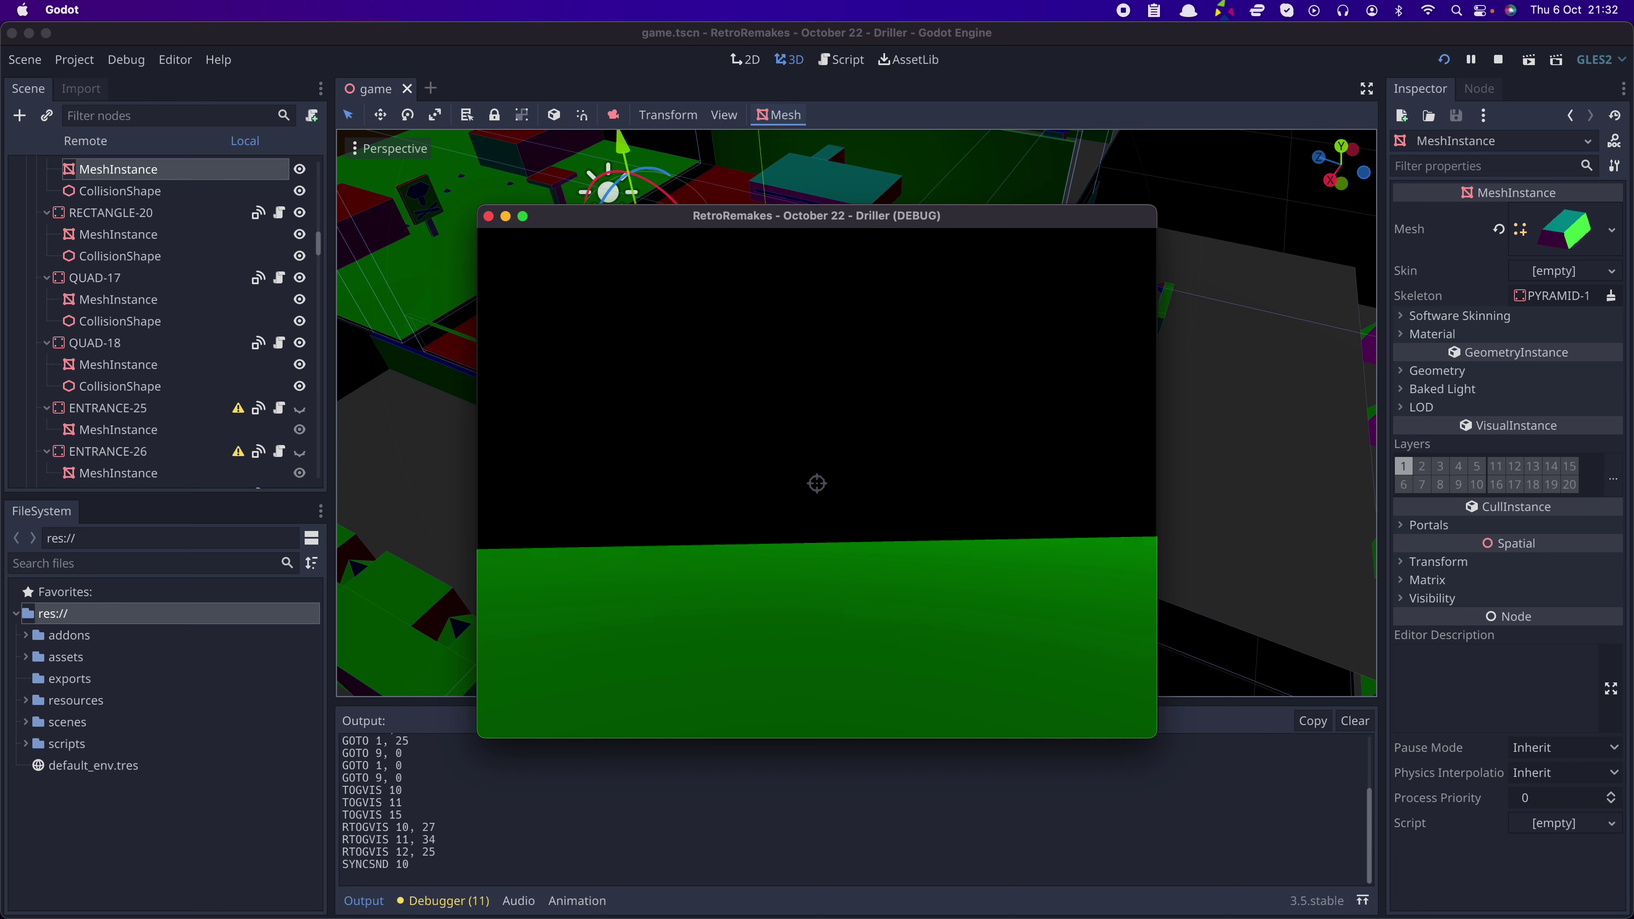
key("w")
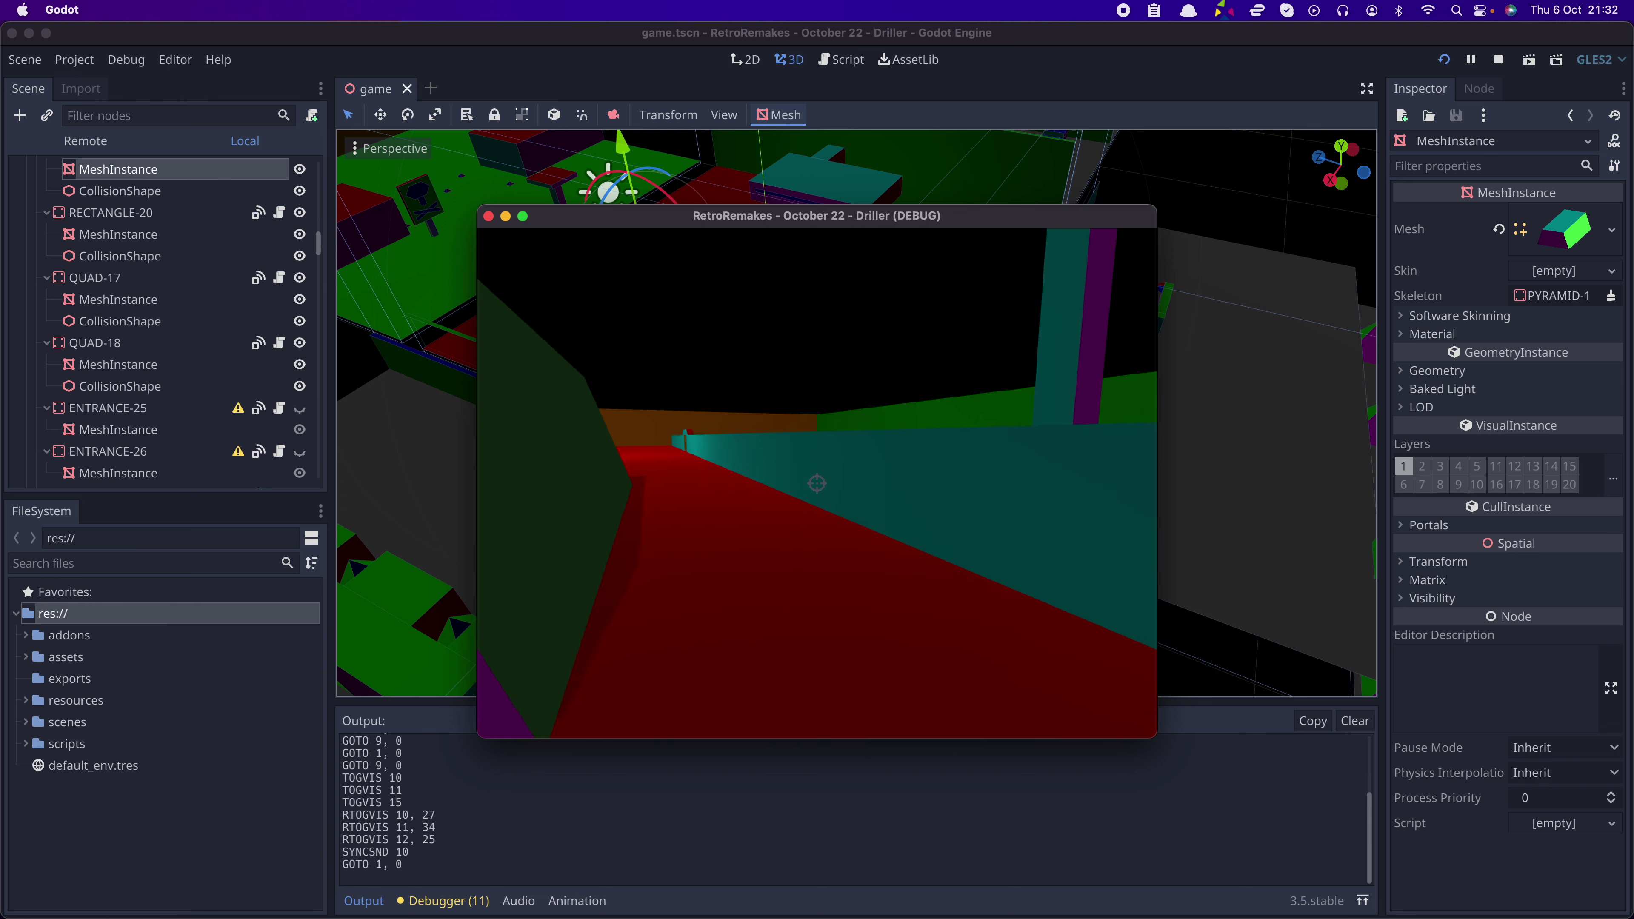
- Cross the red room beneath the overhanging structure and go through the blue door in the green wall
key("w")
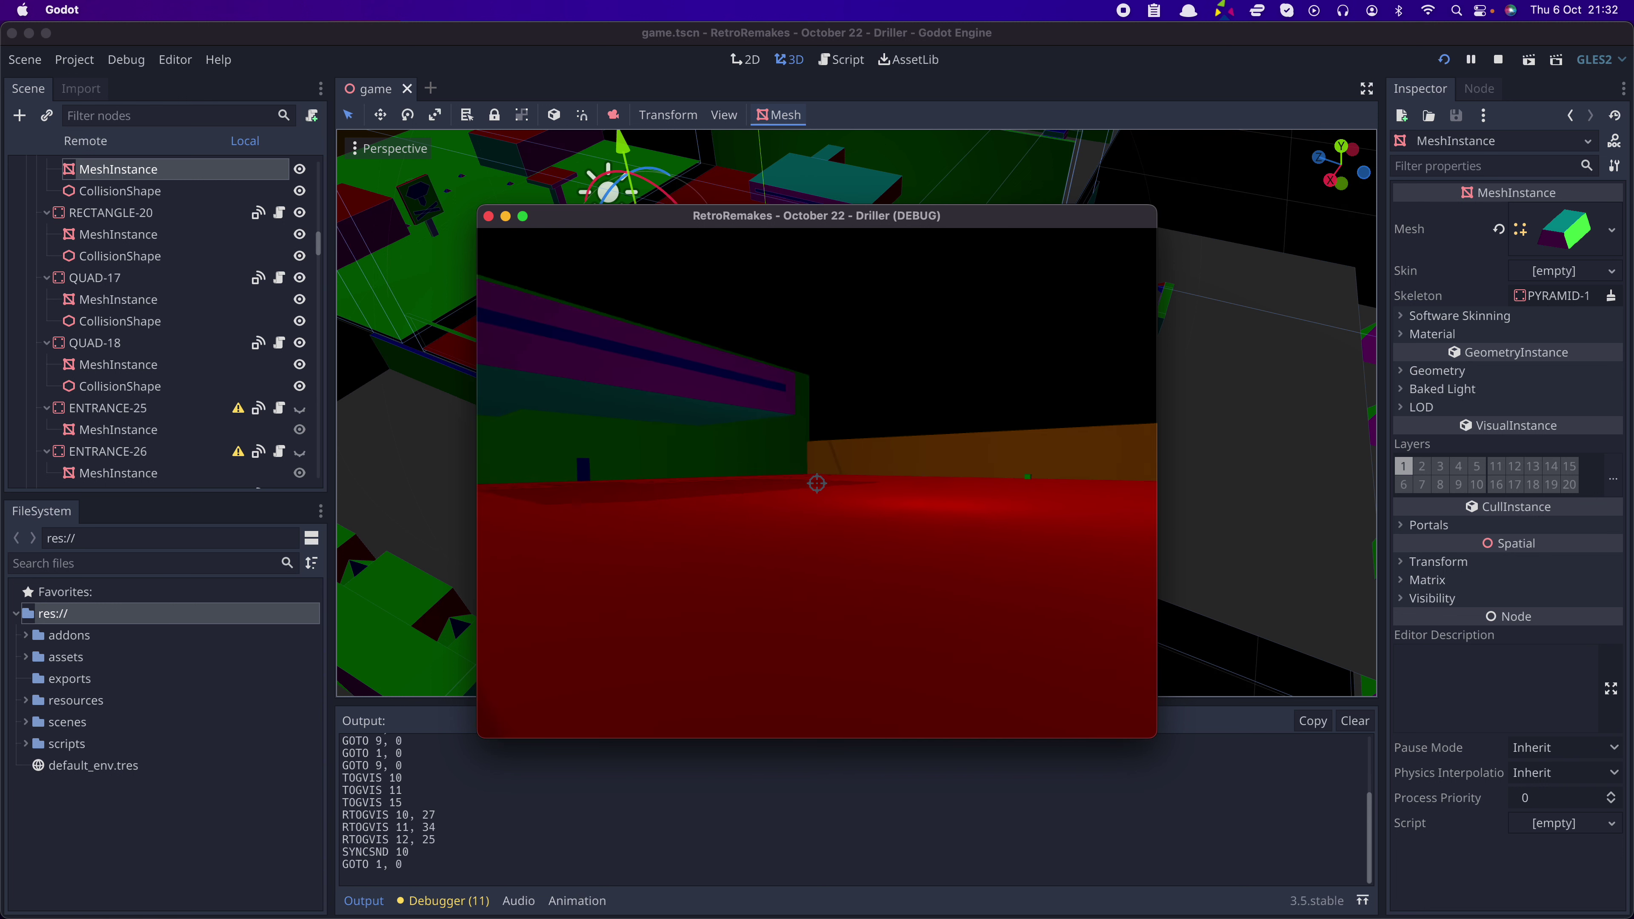
key("w")
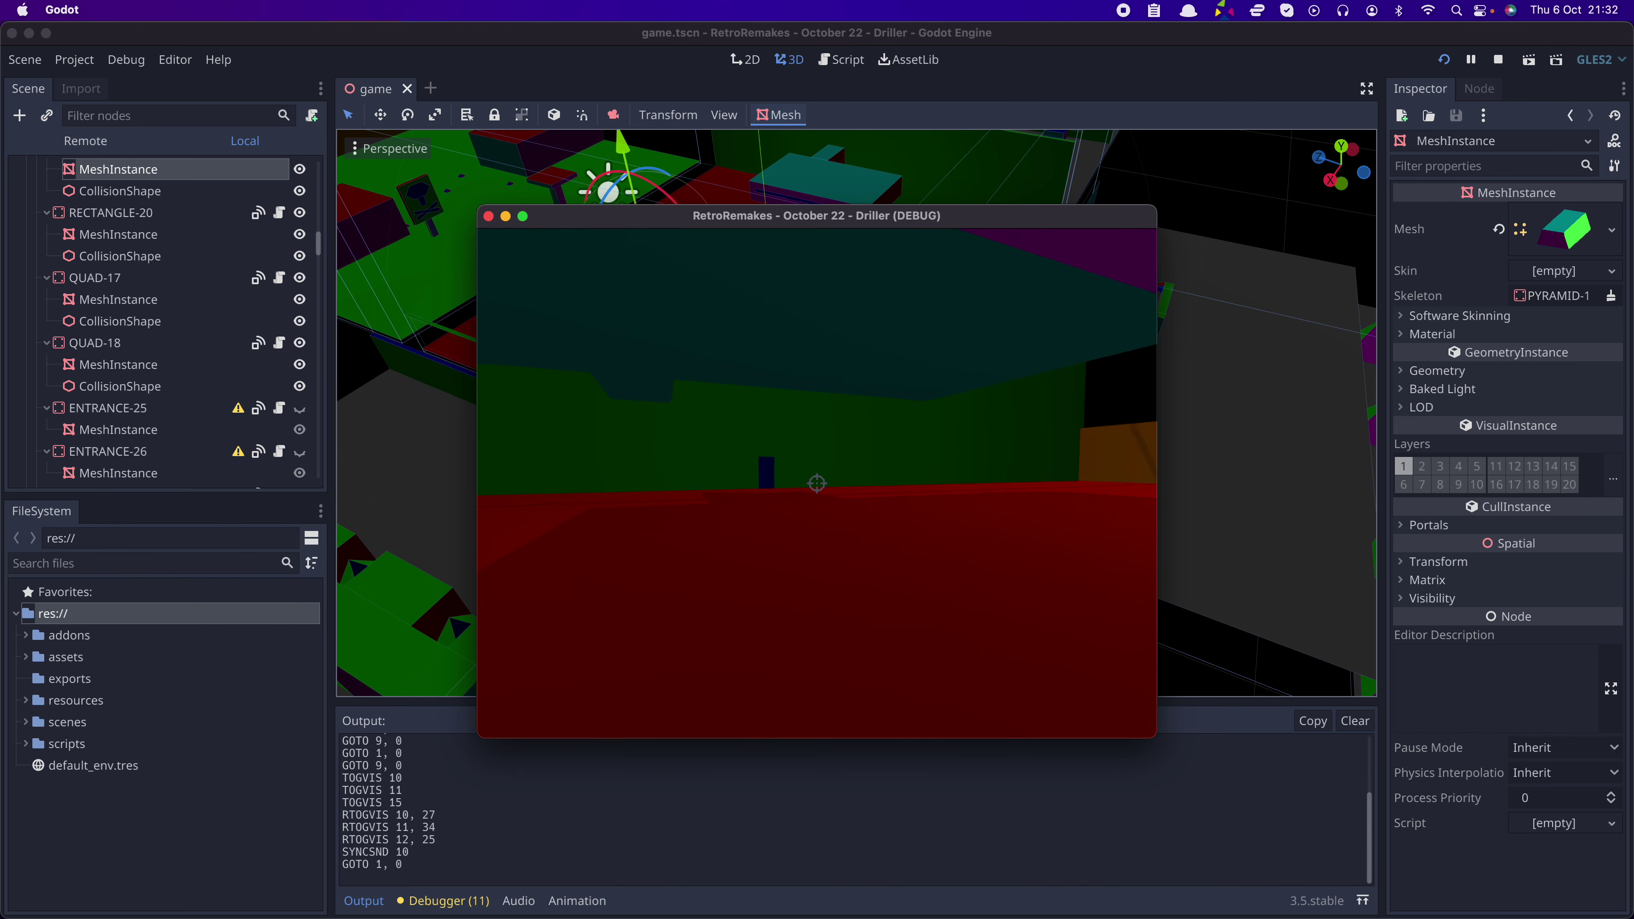
key("Up")
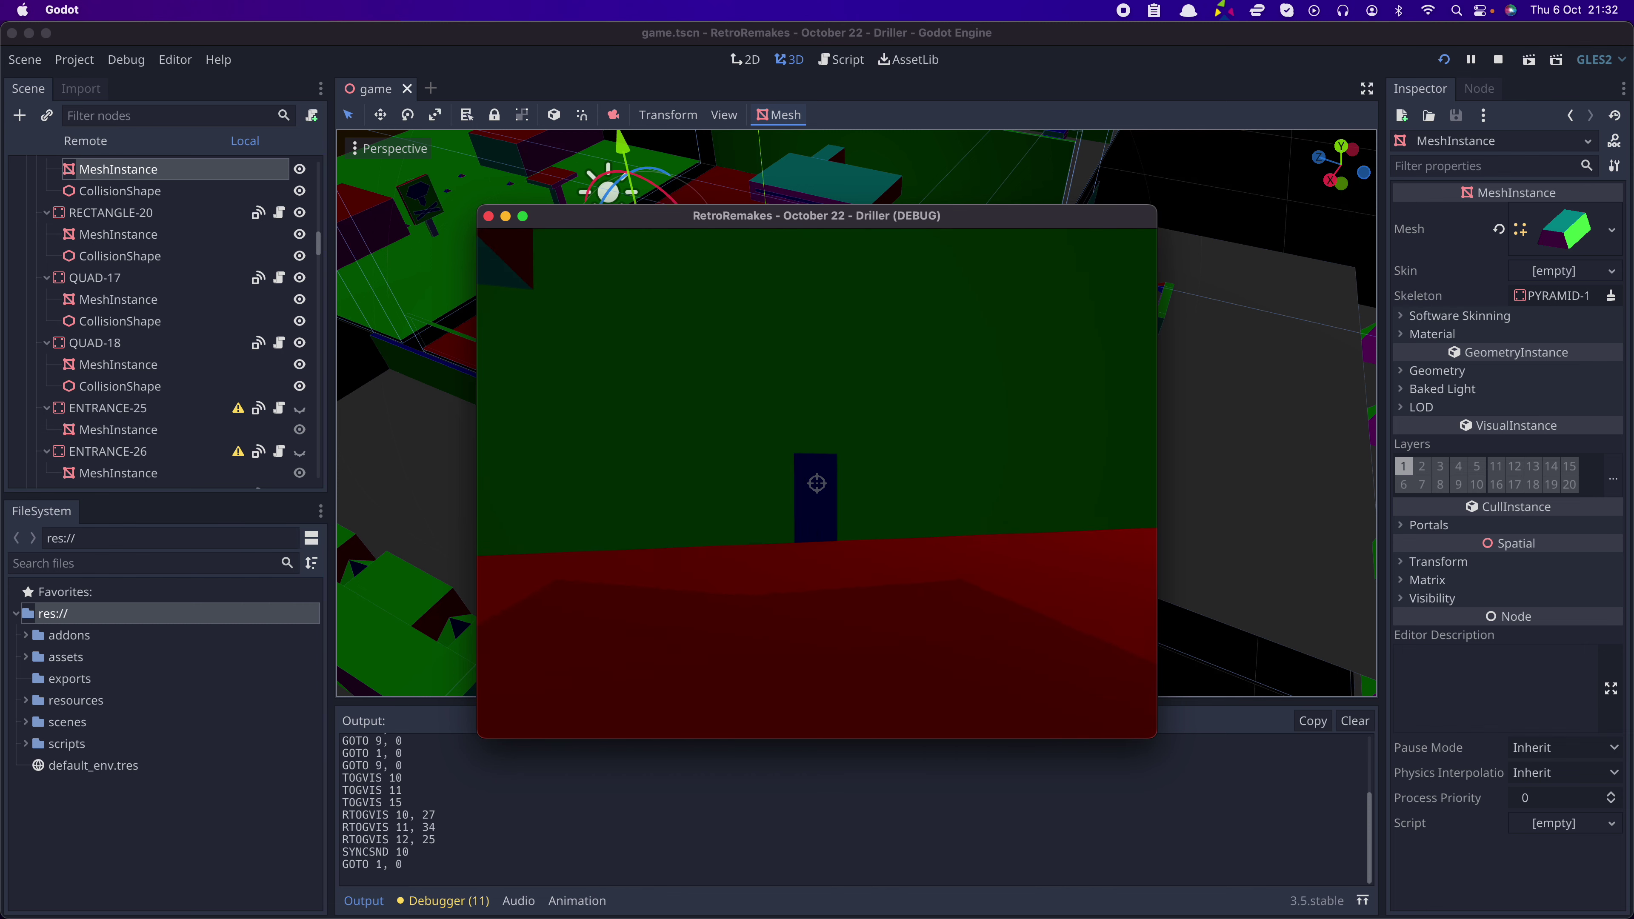
key("Up")
key("Left")
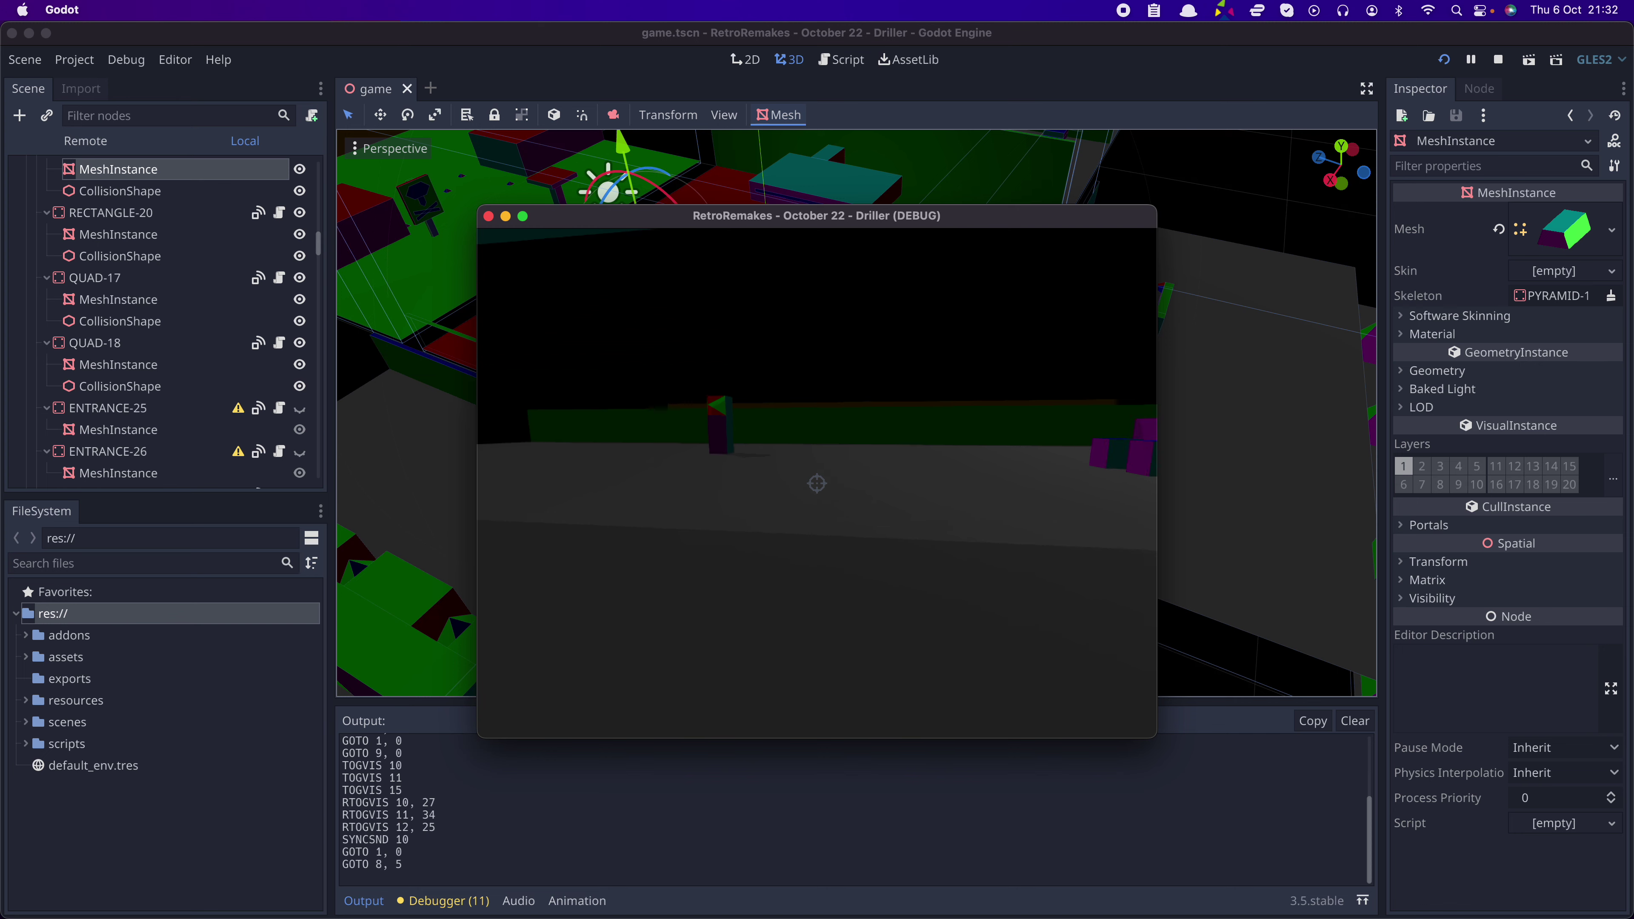
- Look around the edges of the grey-floored room and approach the block with the blue top
key("Left")
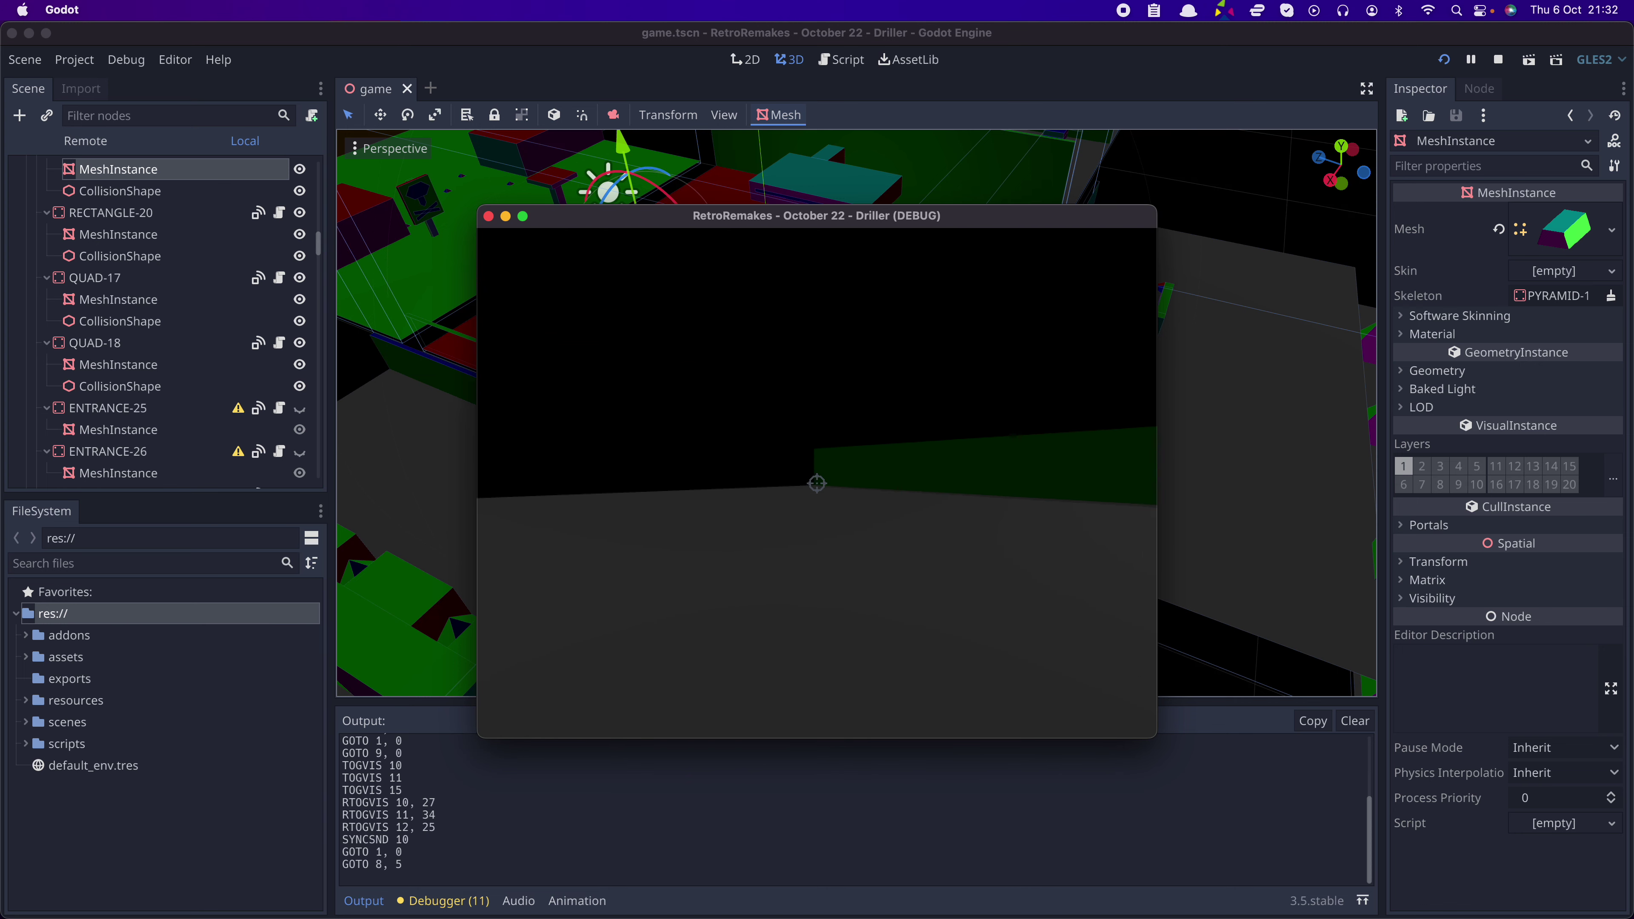
key("Left")
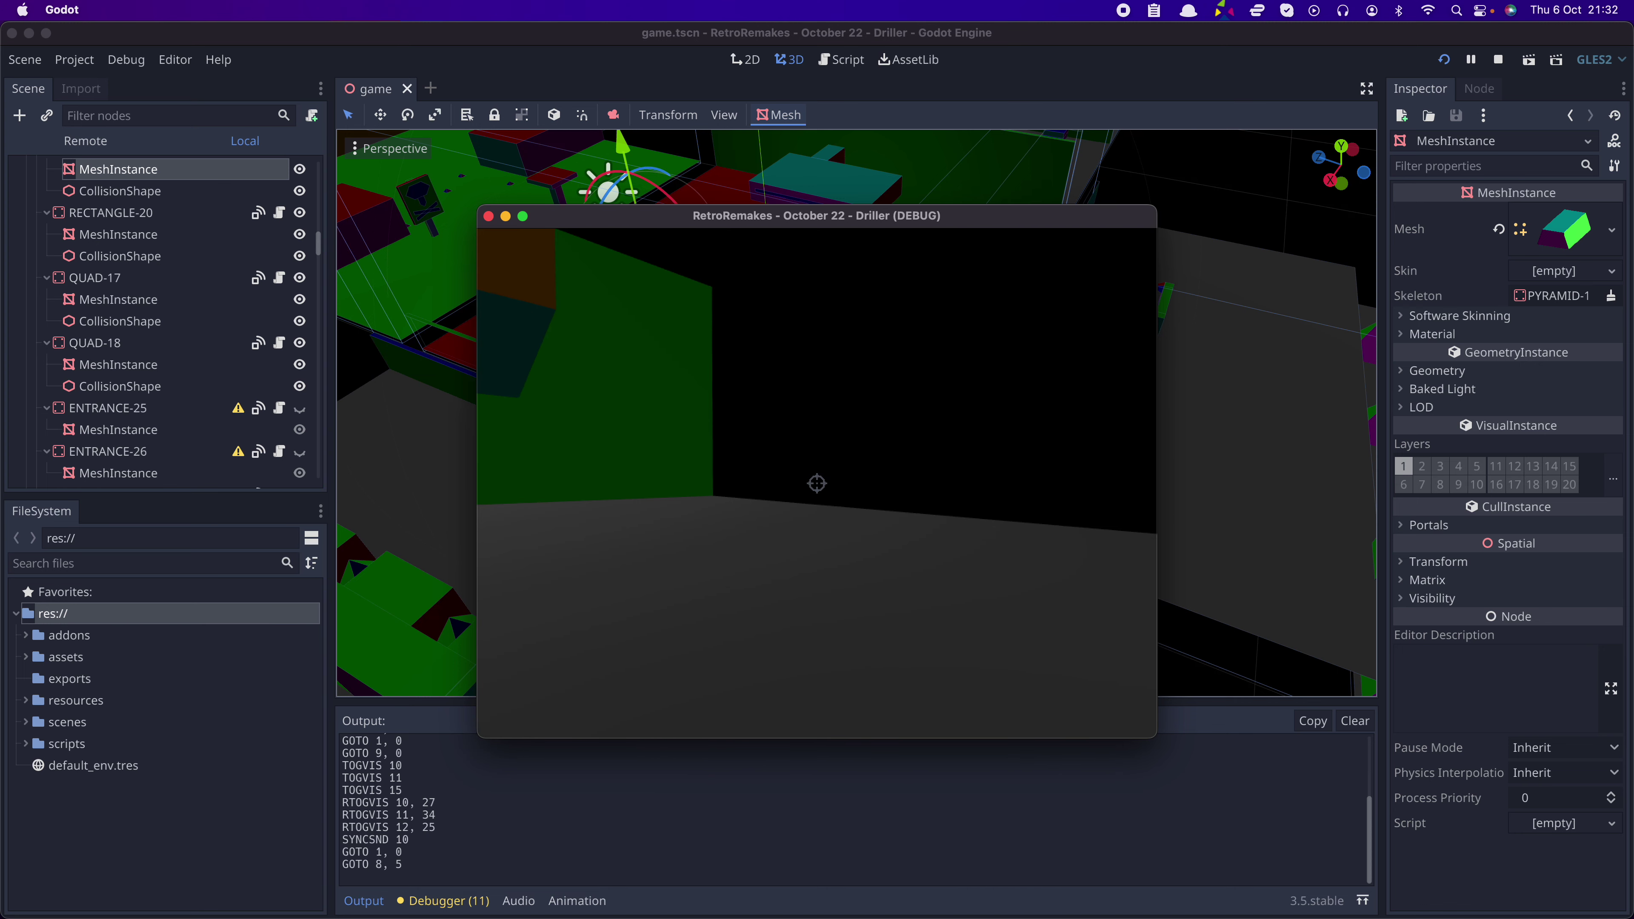
key("Up")
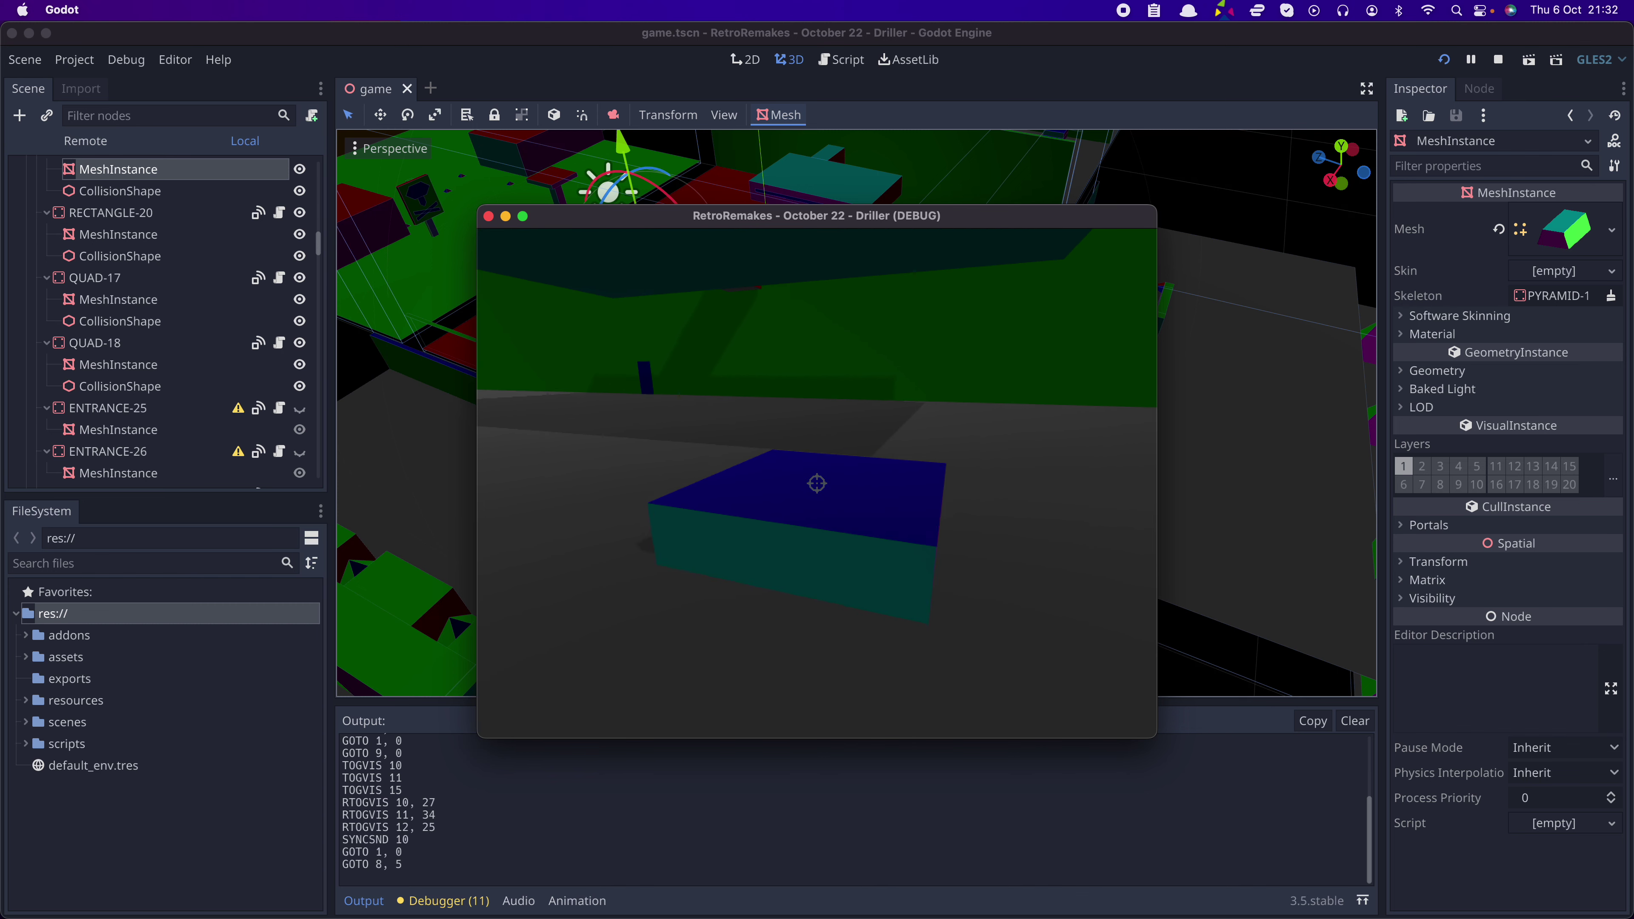
- Trigger the blue-topped block in the grey room and board the vehicle with the pointed blue nose
key("p")
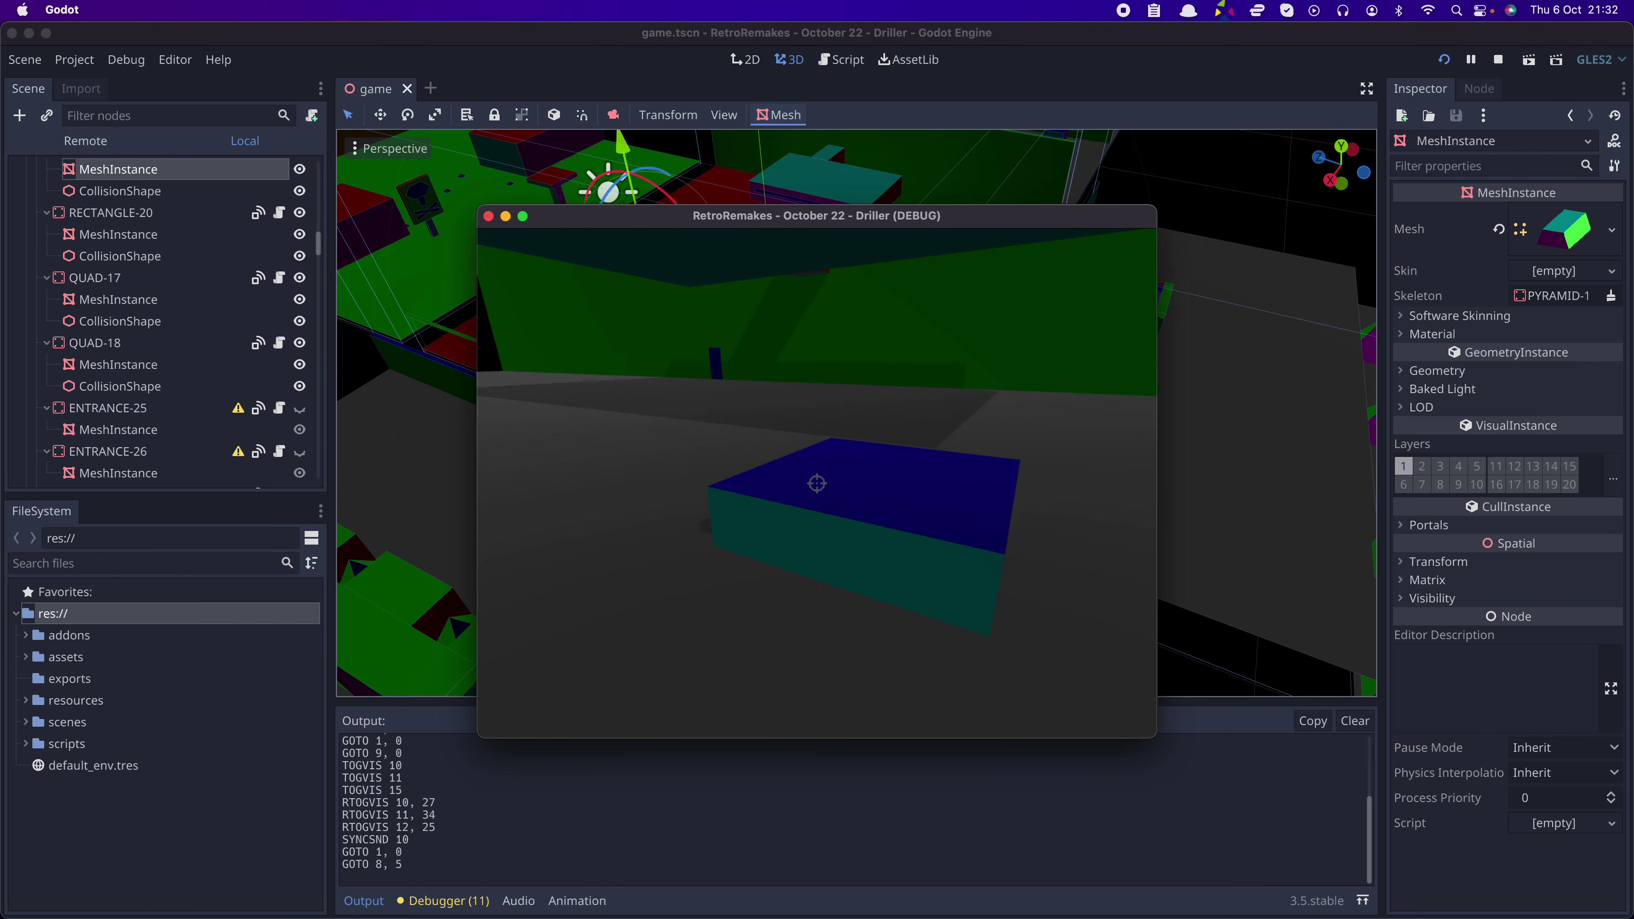
key("w")
key("s")
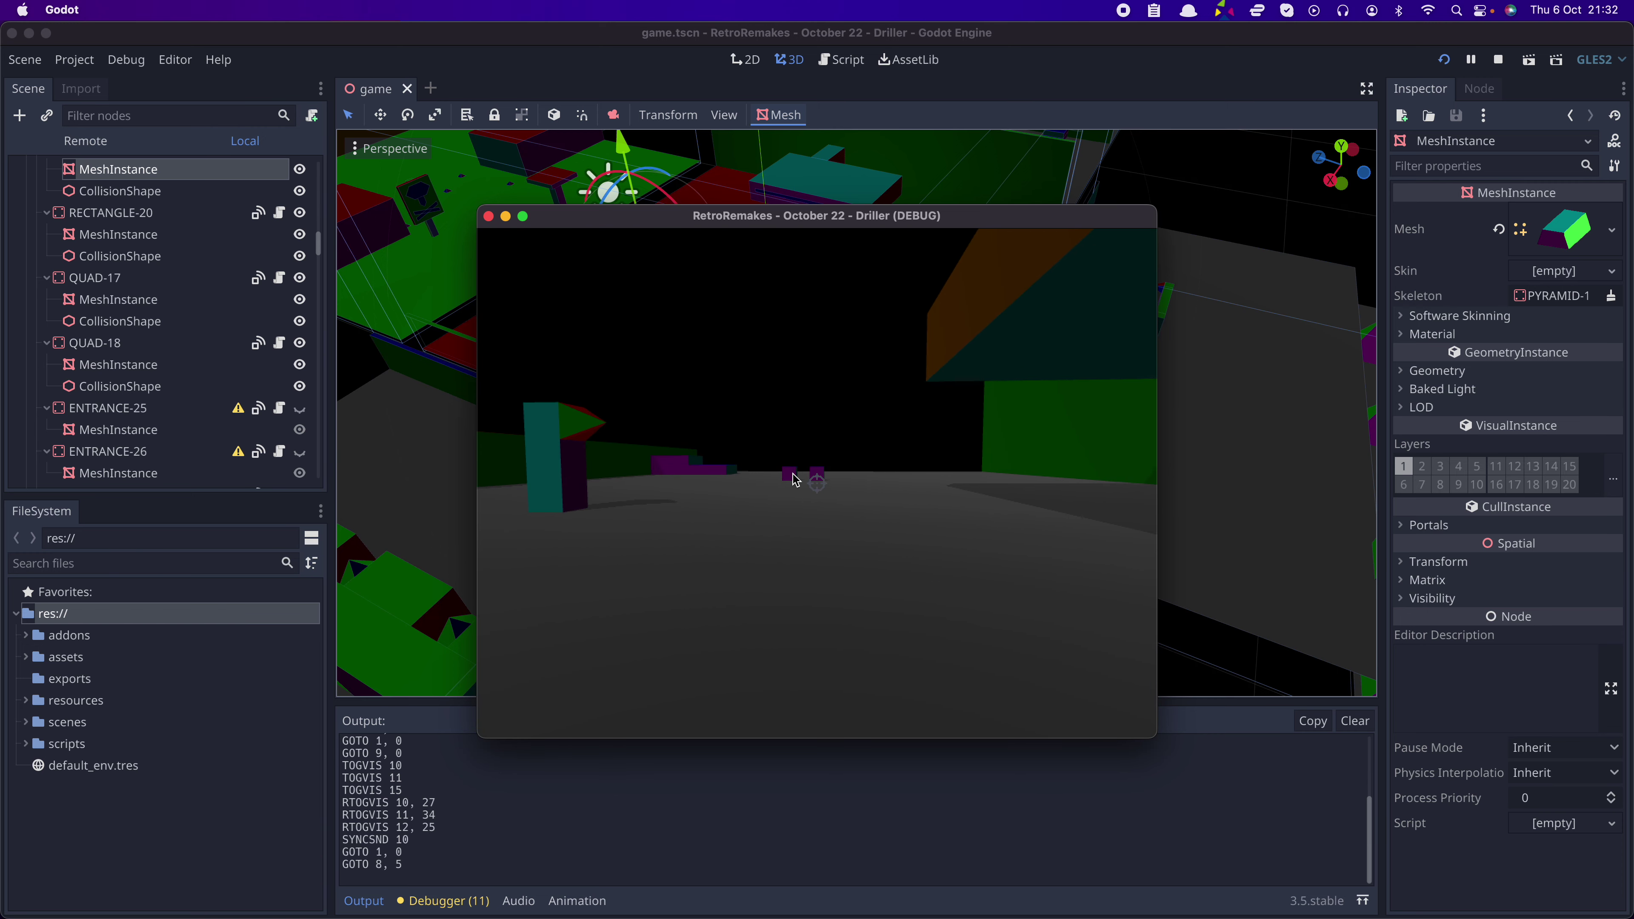
key("w")
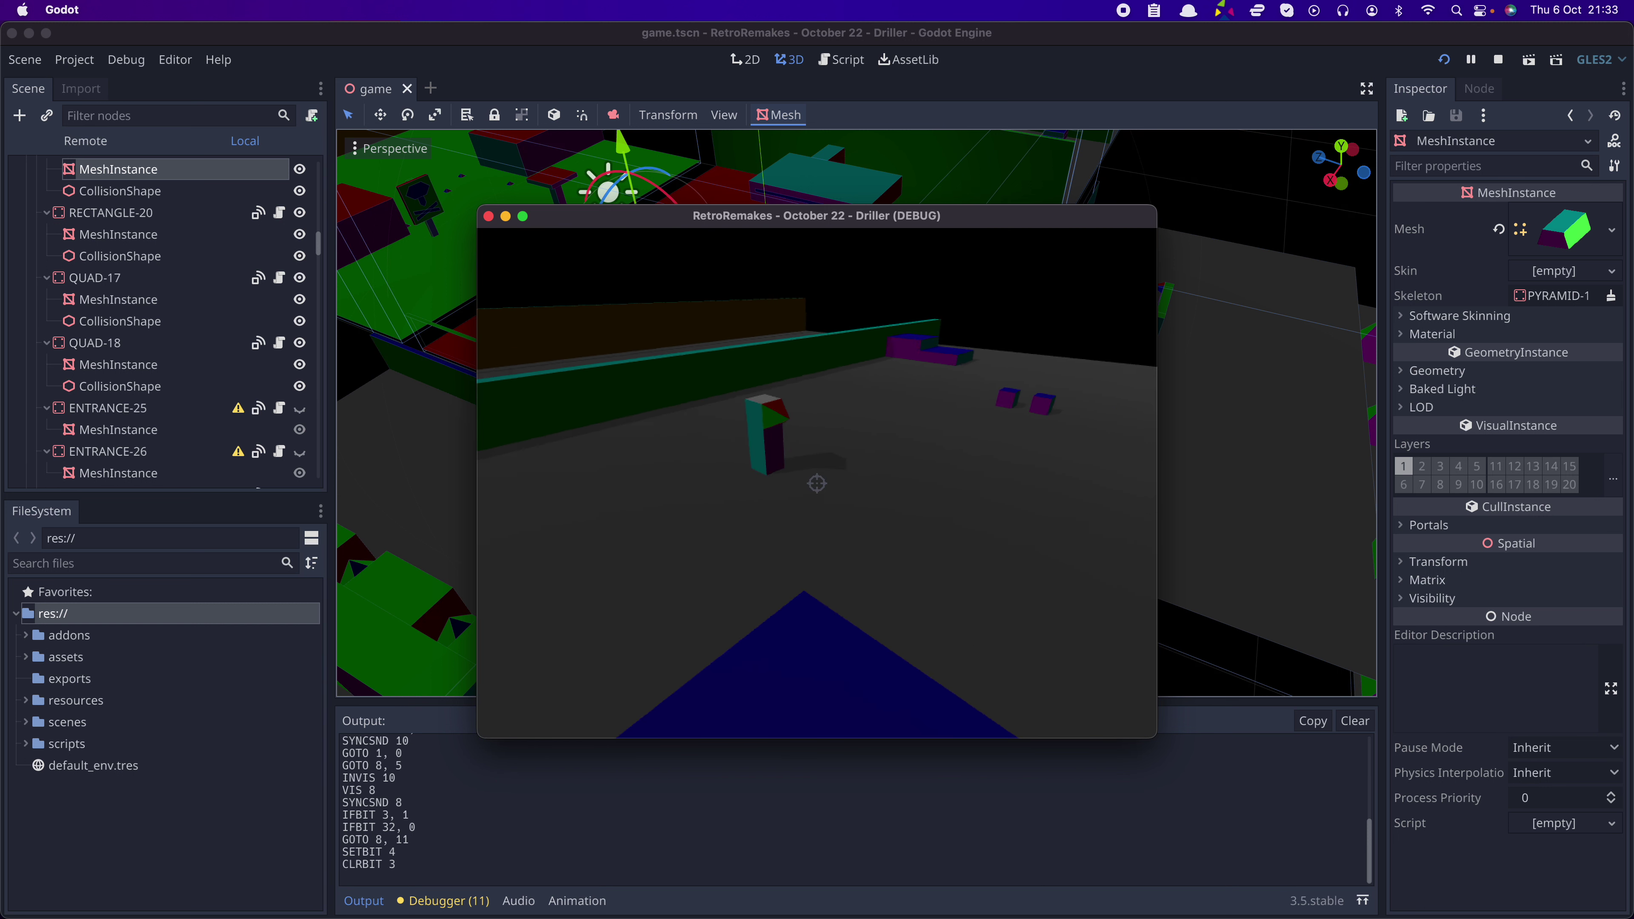
- Move past the orange structure, trigger the blue-topped object beside it, and continue onto the open grey floor
key("w")
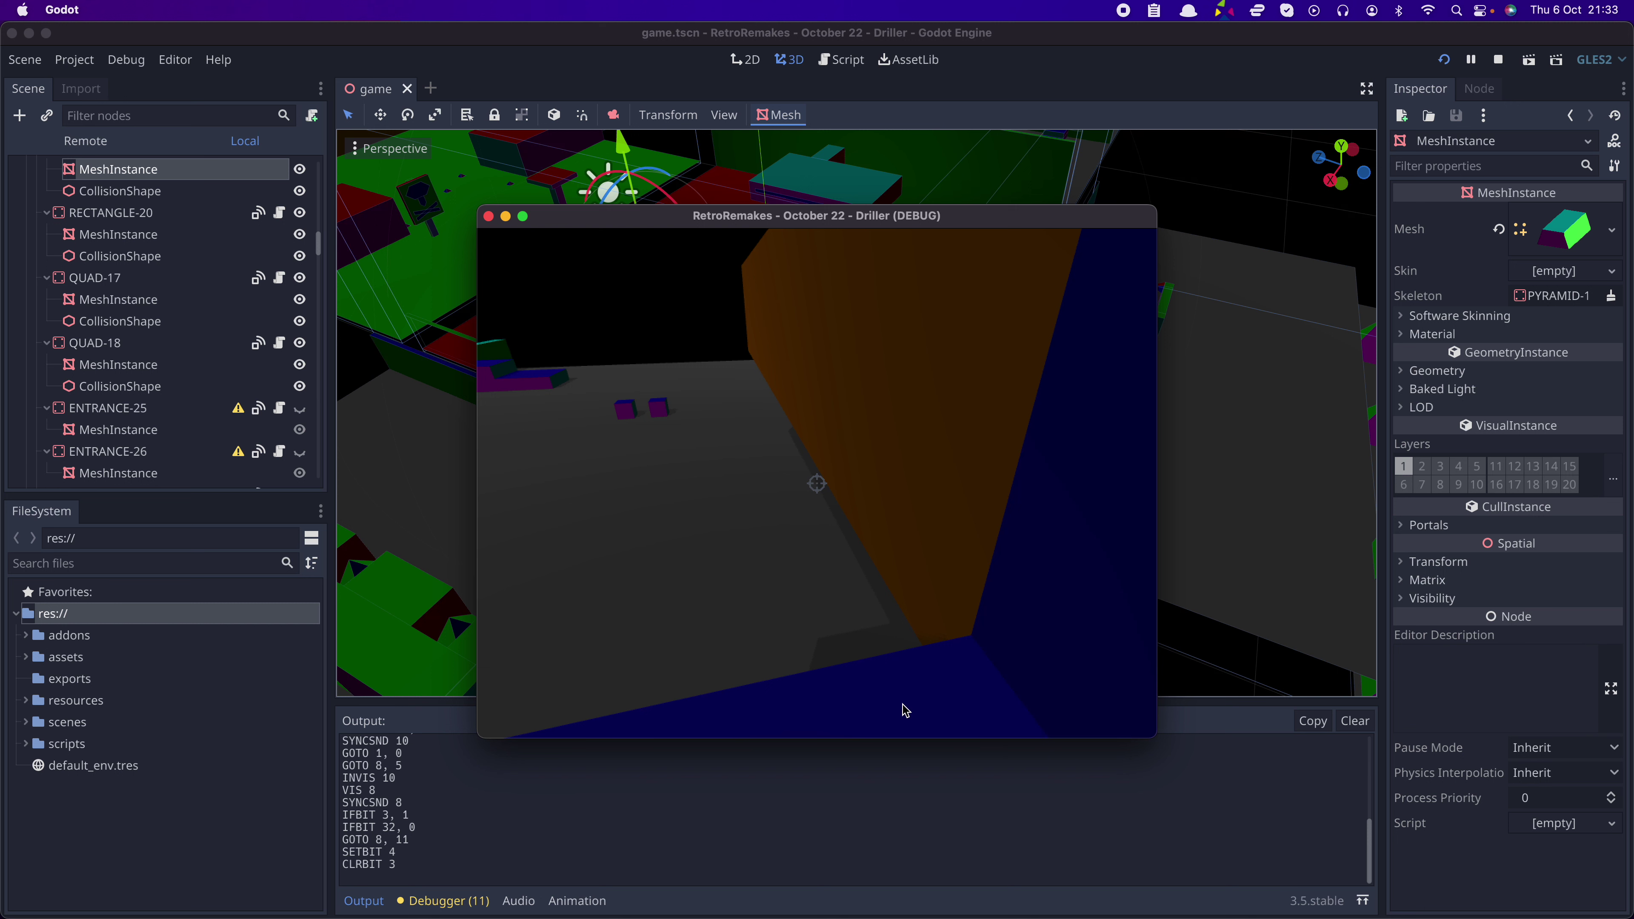
left_click(664, 419)
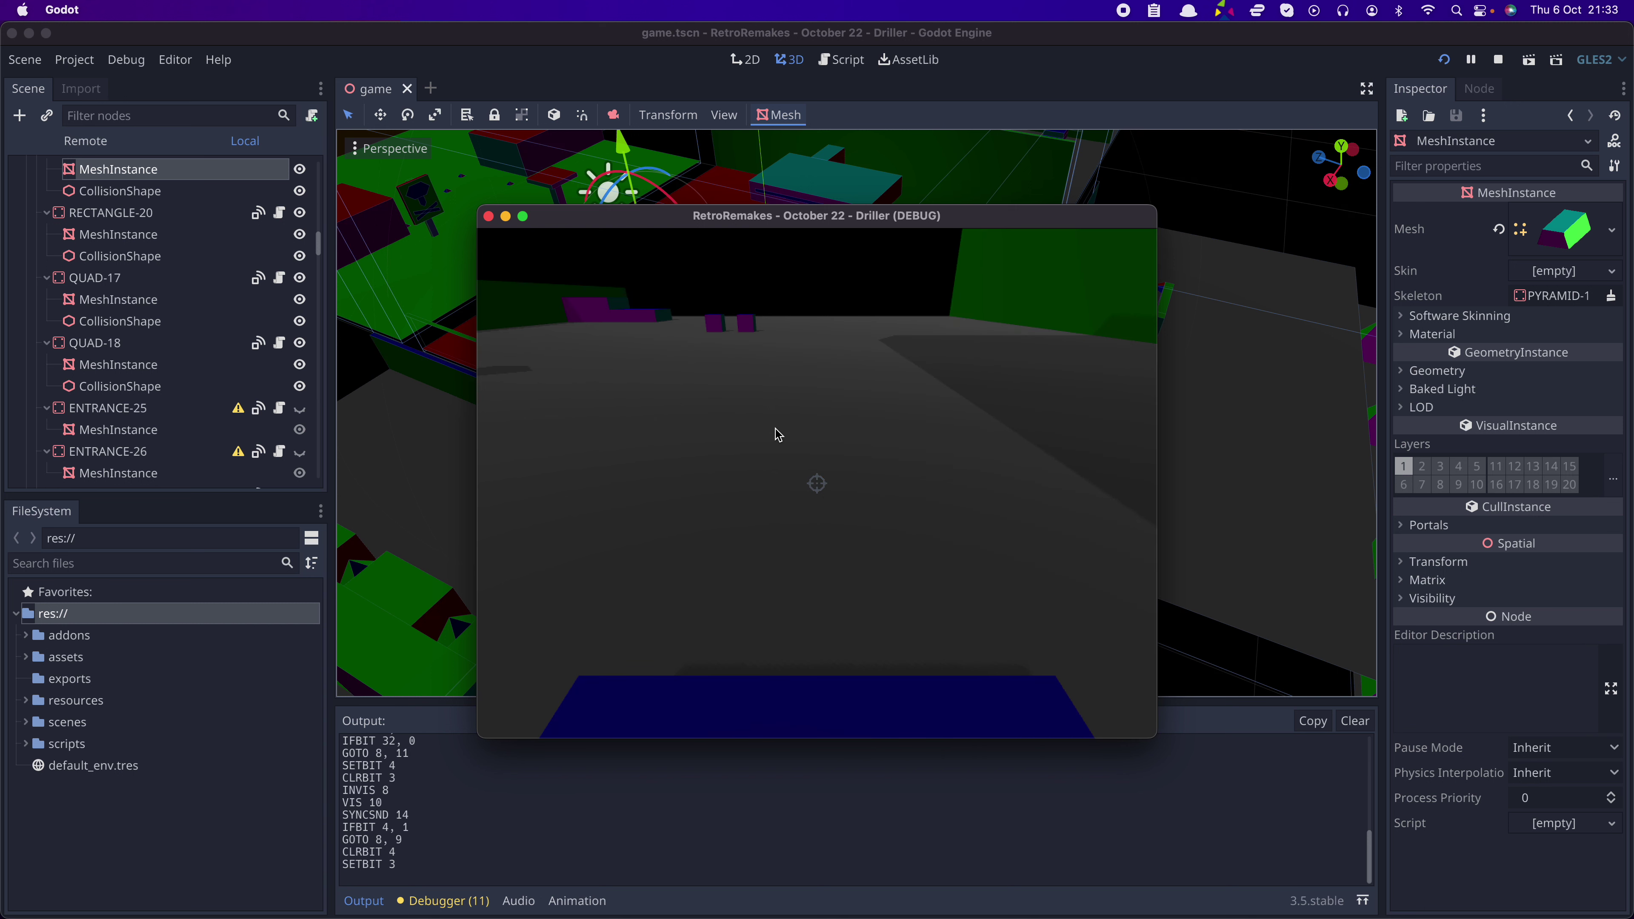
key("w")
key("w")
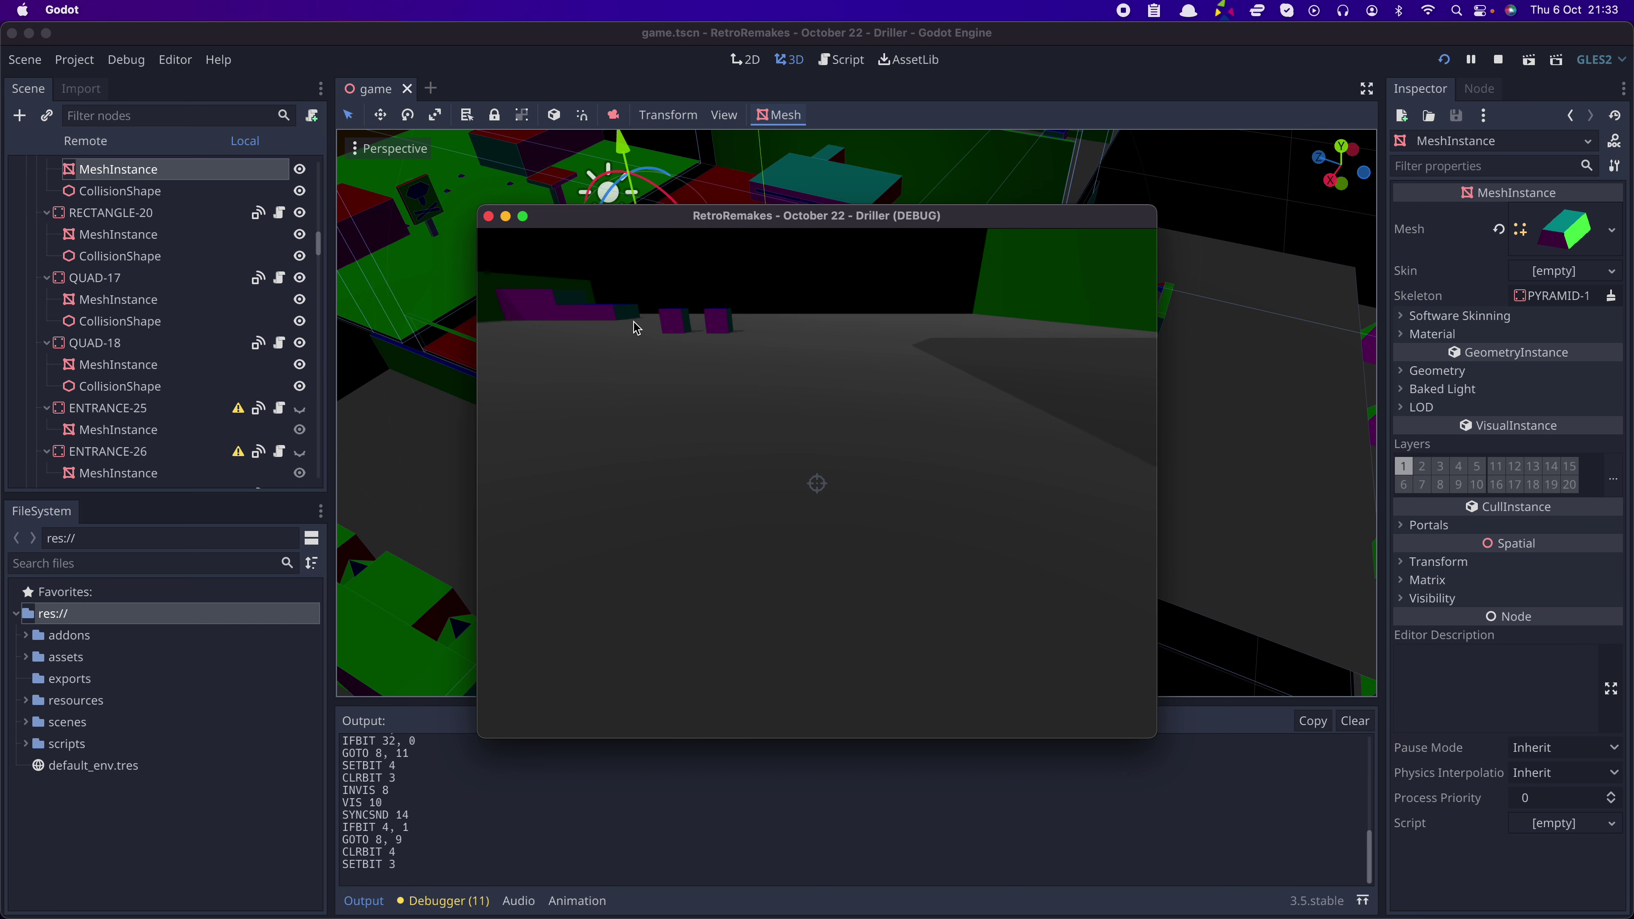
key("space")
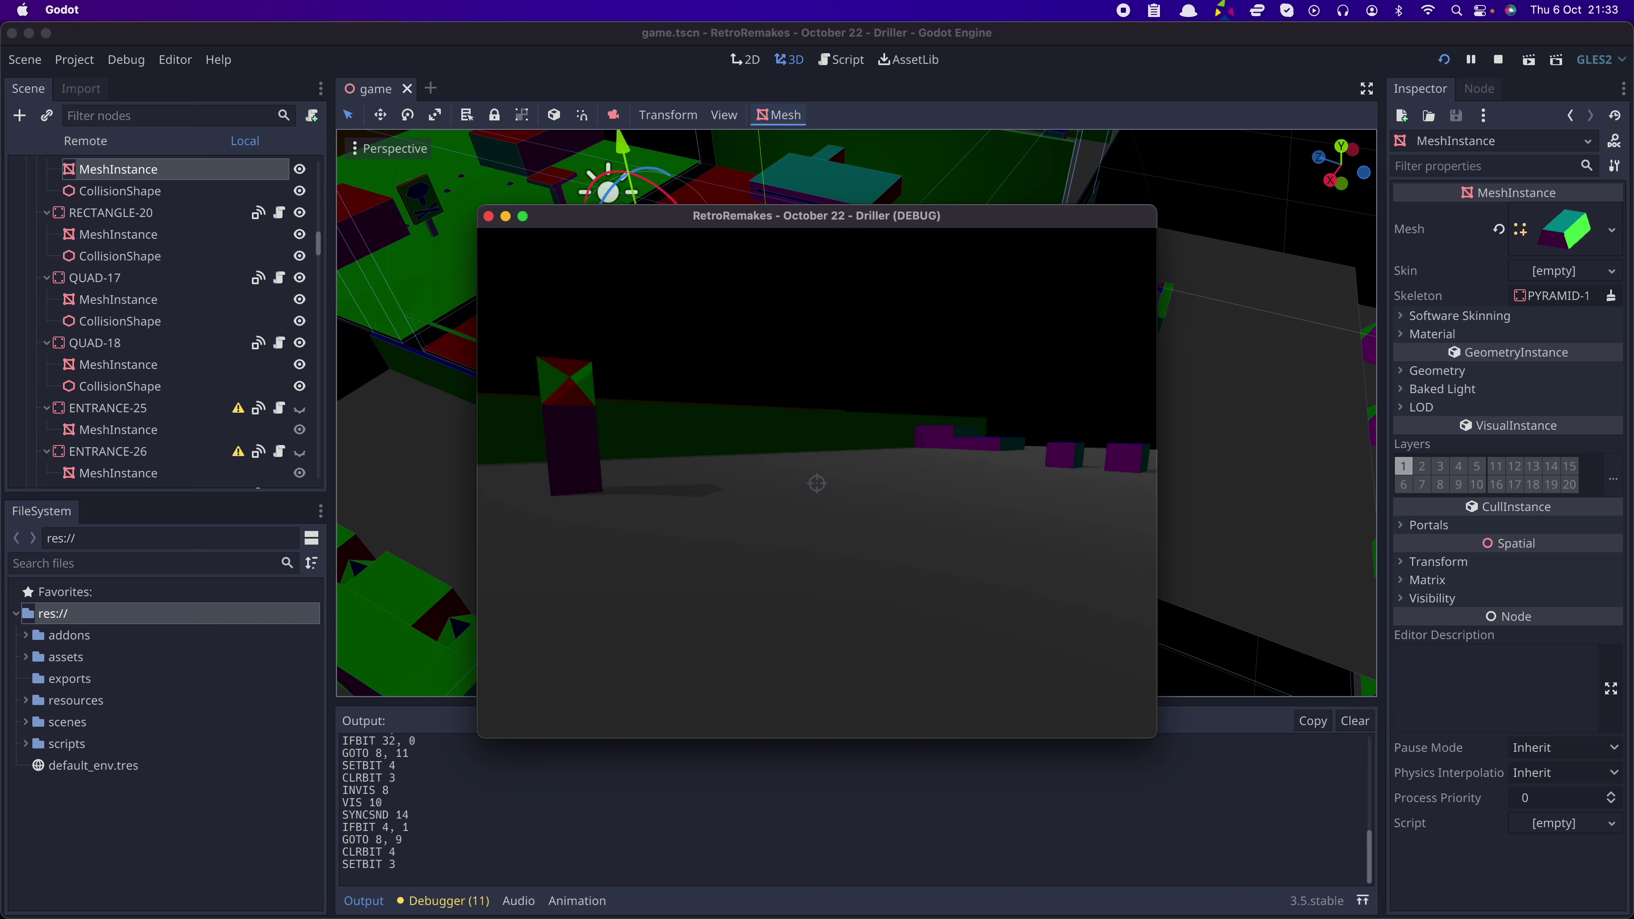
- Walk past the pyramid-topped pillar to the stepped purple and teal block with the blue top
key("w")
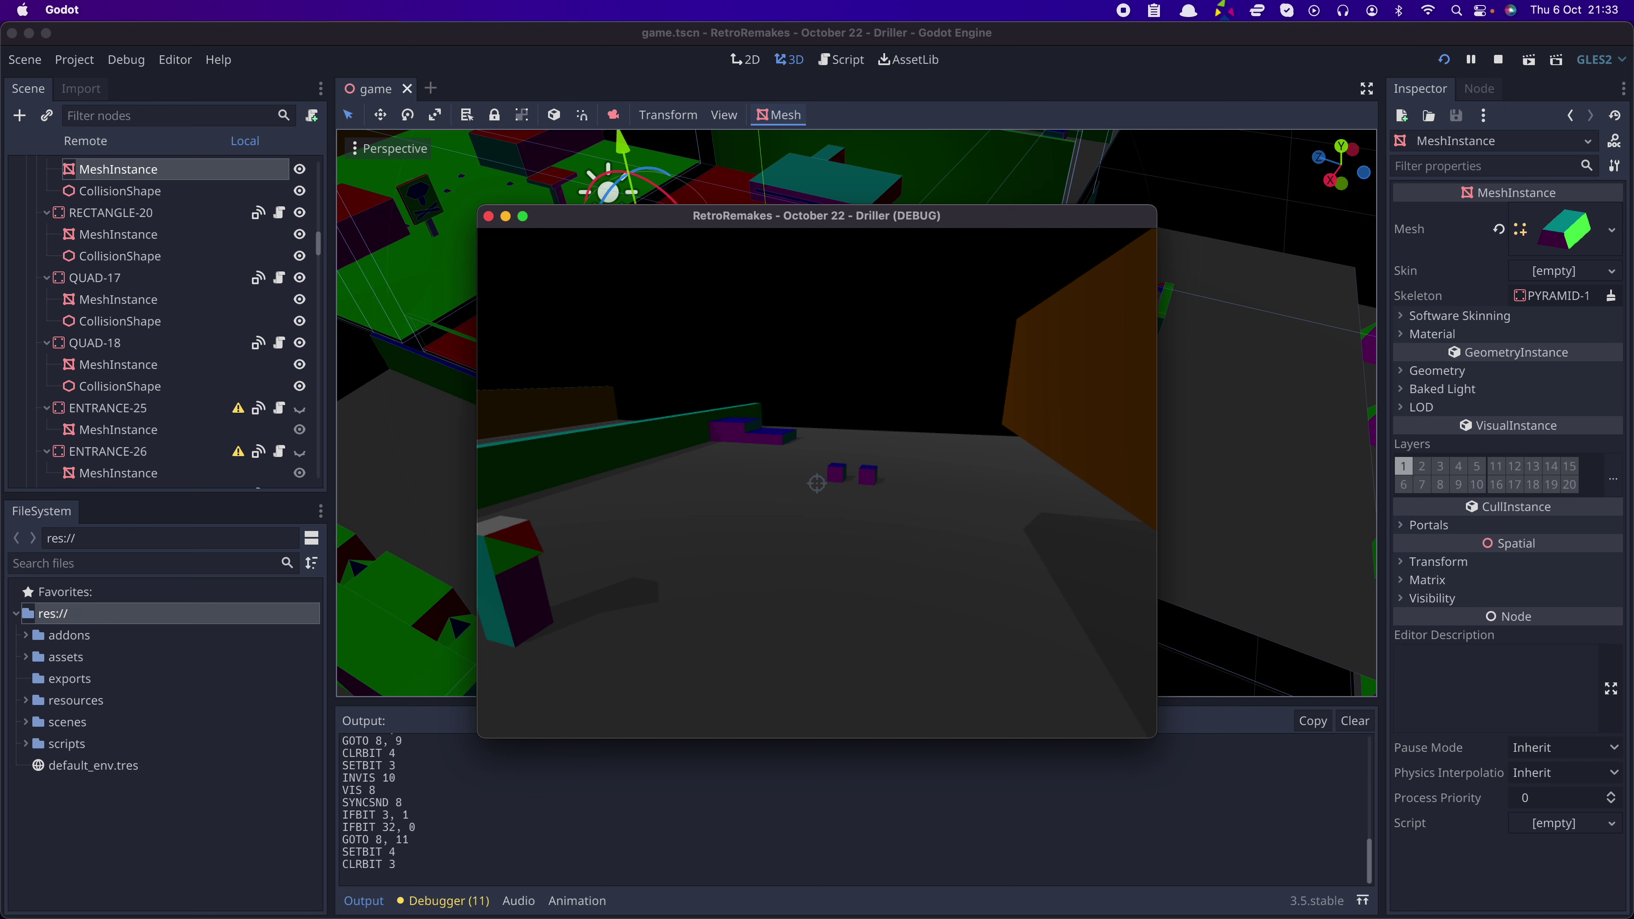
key("w")
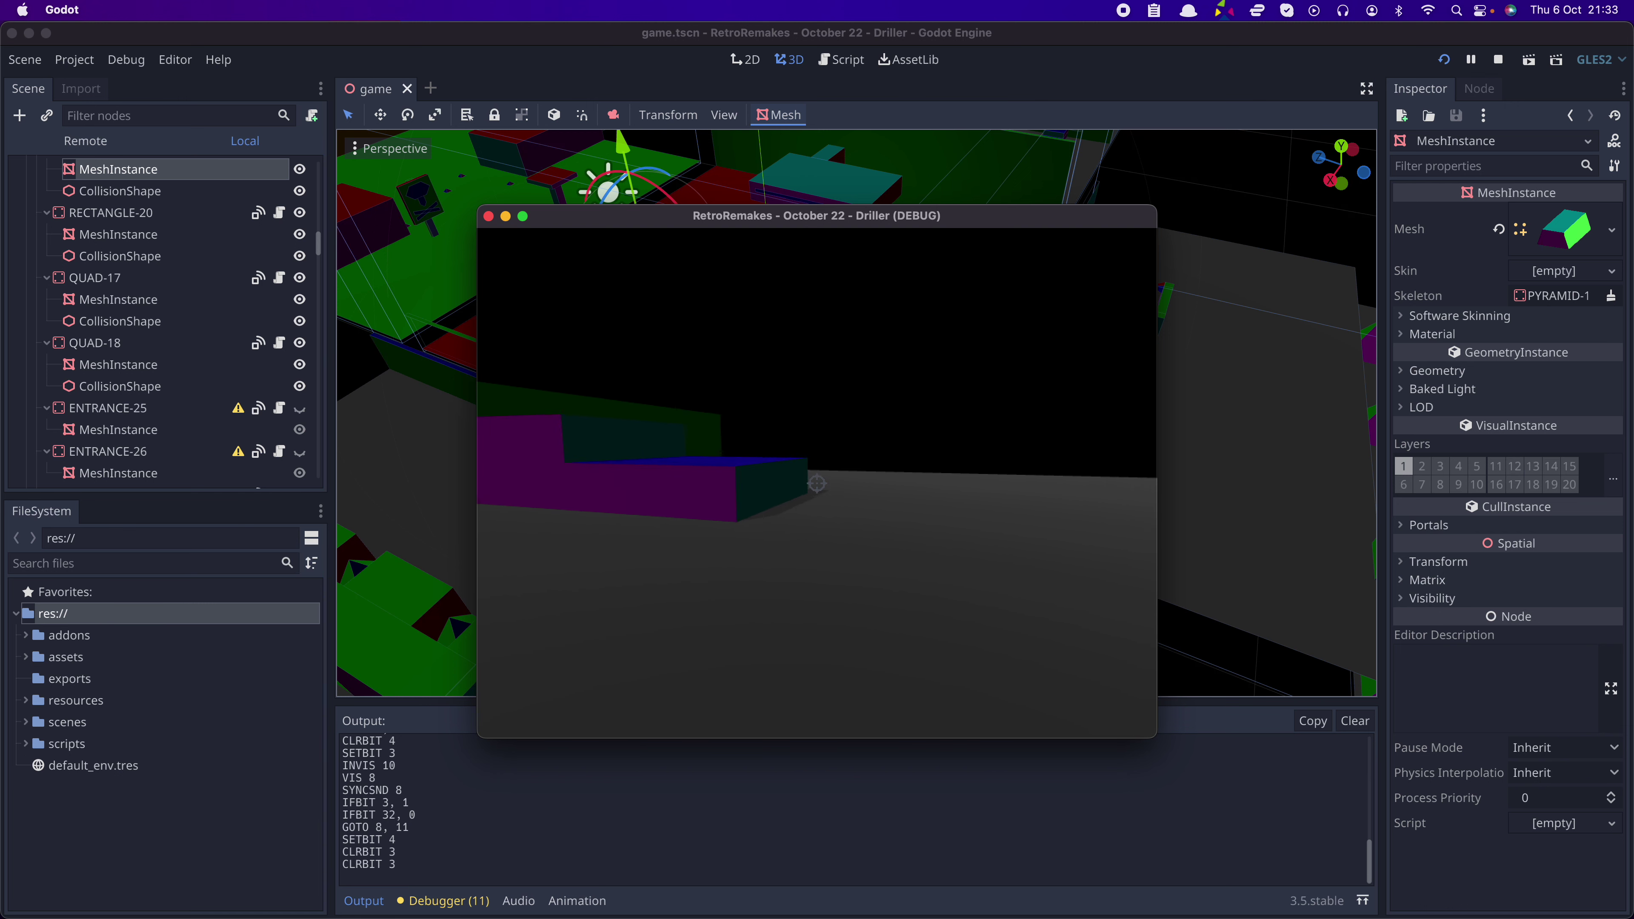
key("w")
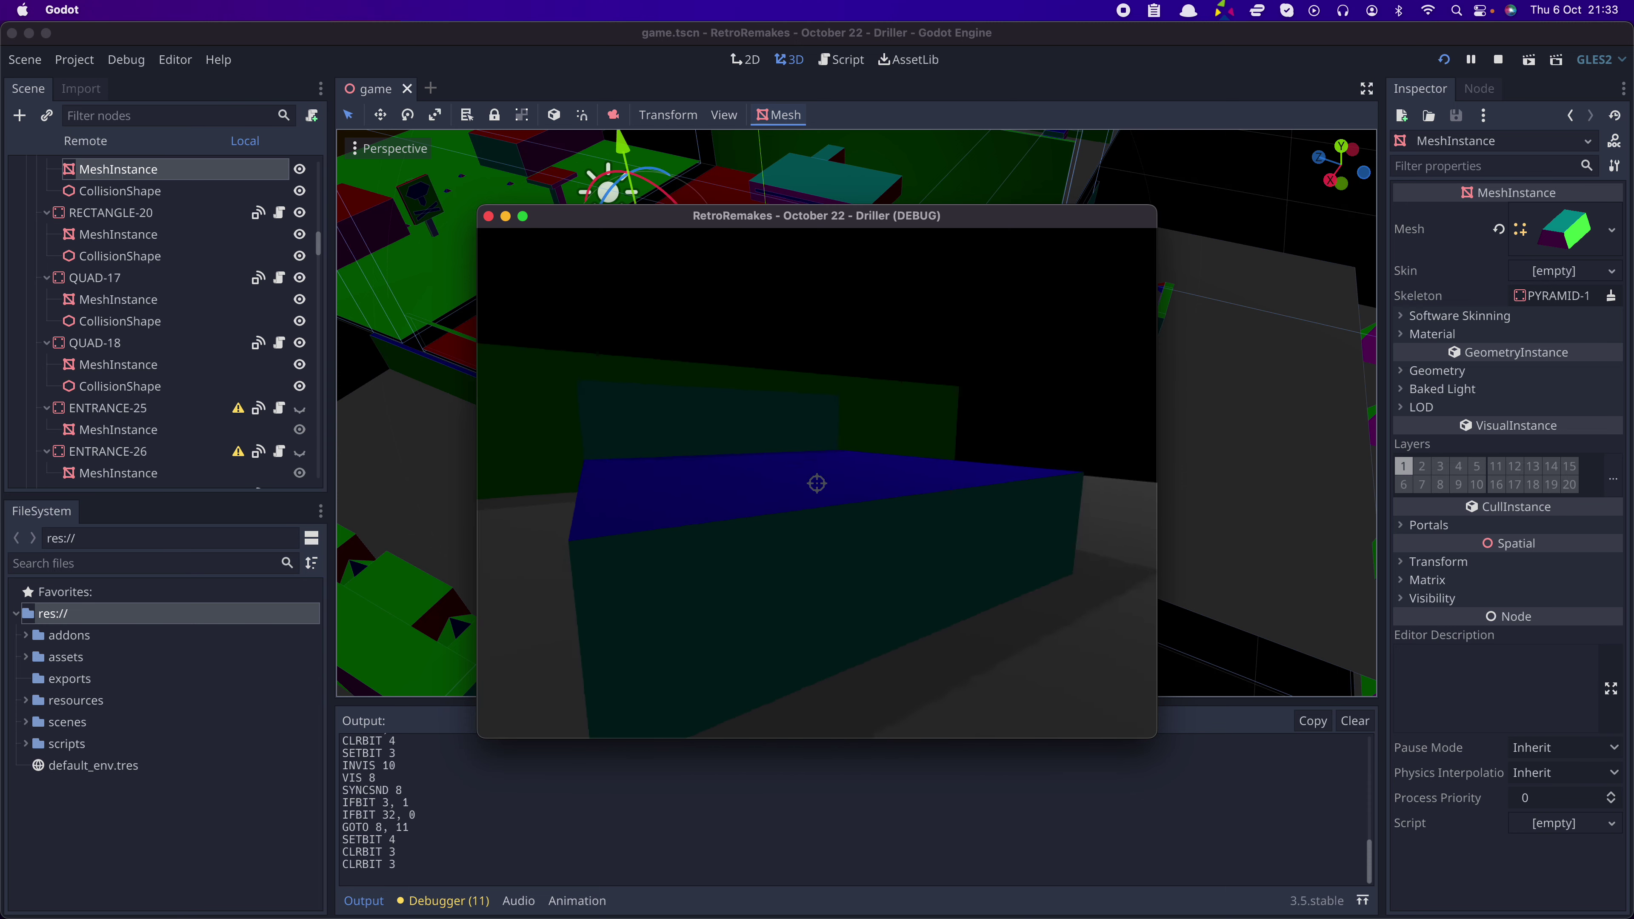
- Circle the stepped block near the green wall and examine its blue top and teal and purple sides from several angles
key("w")
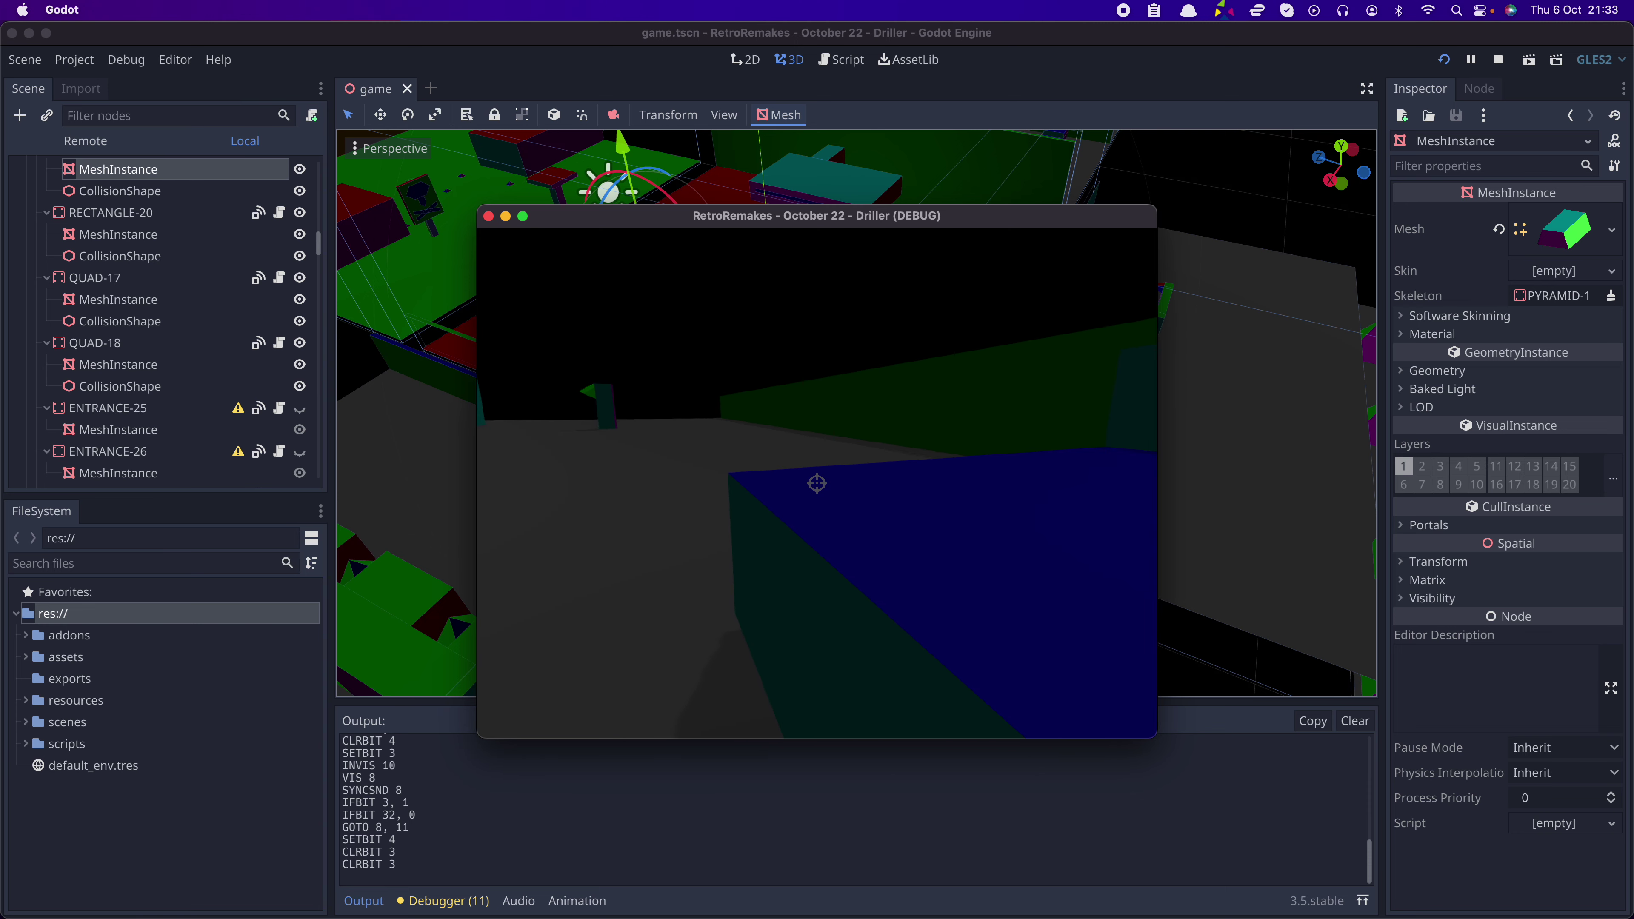
key("s")
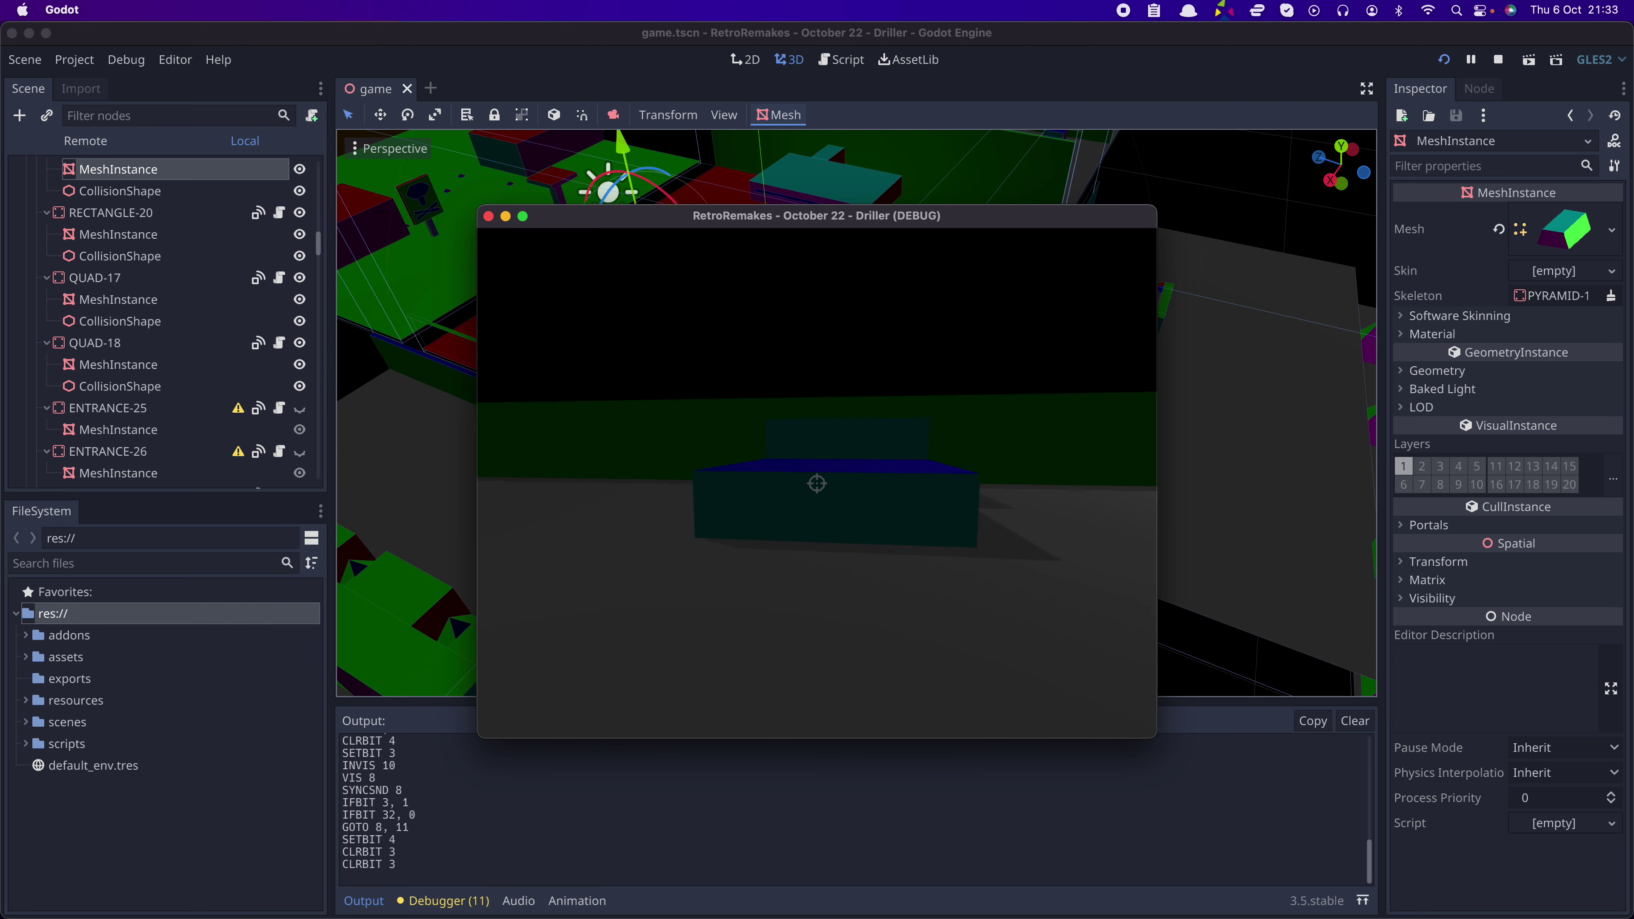
key("w")
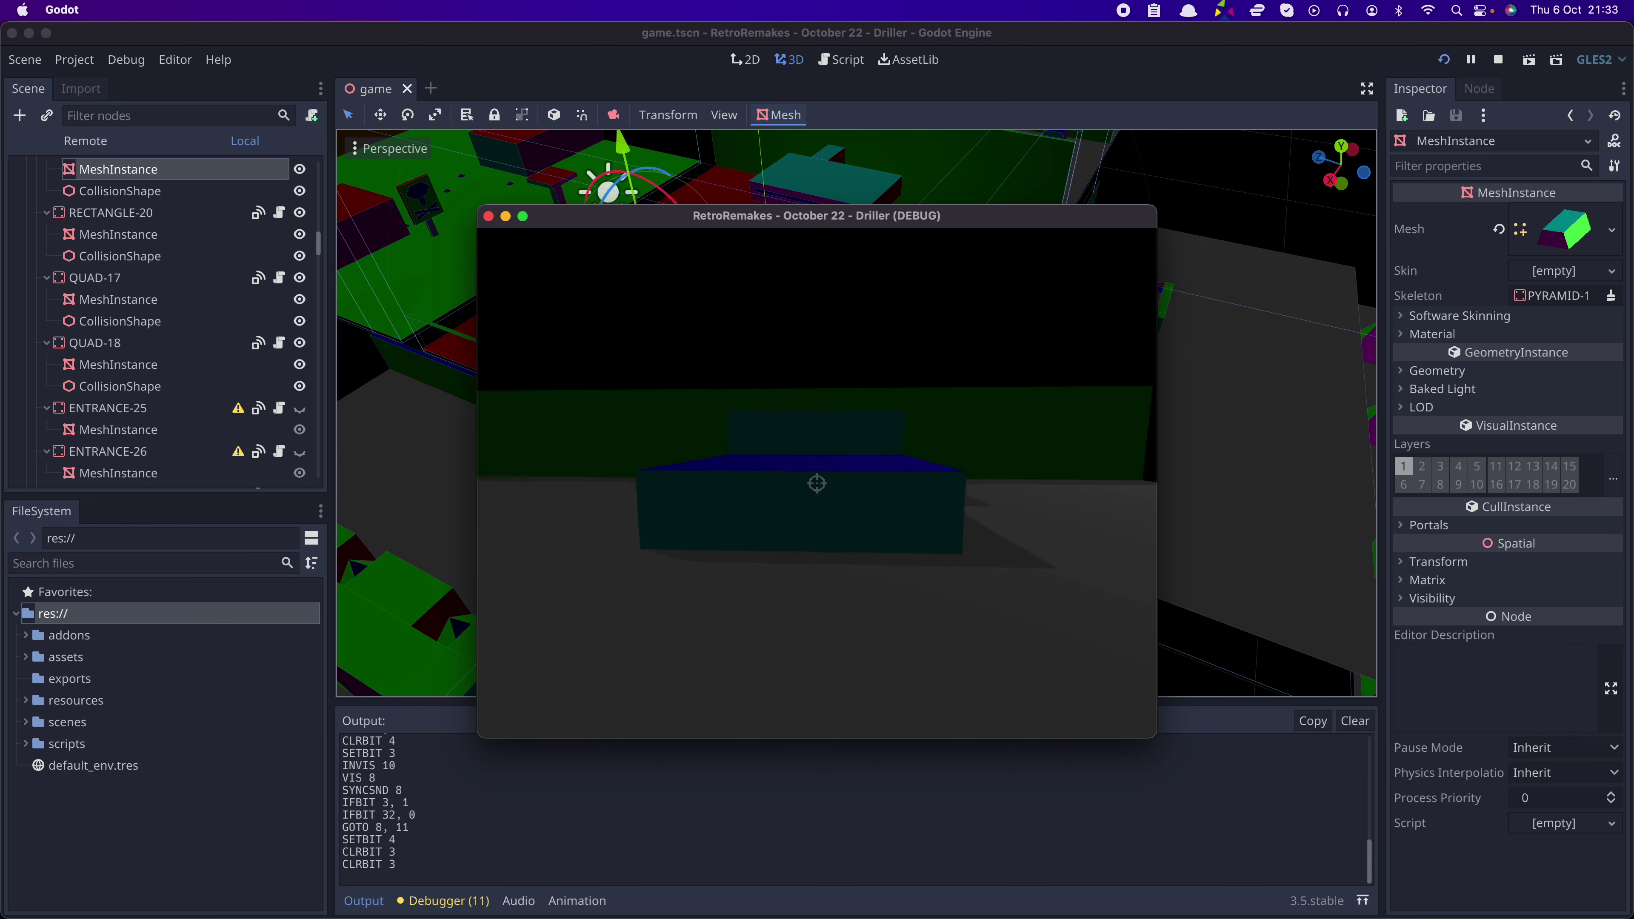
key("s")
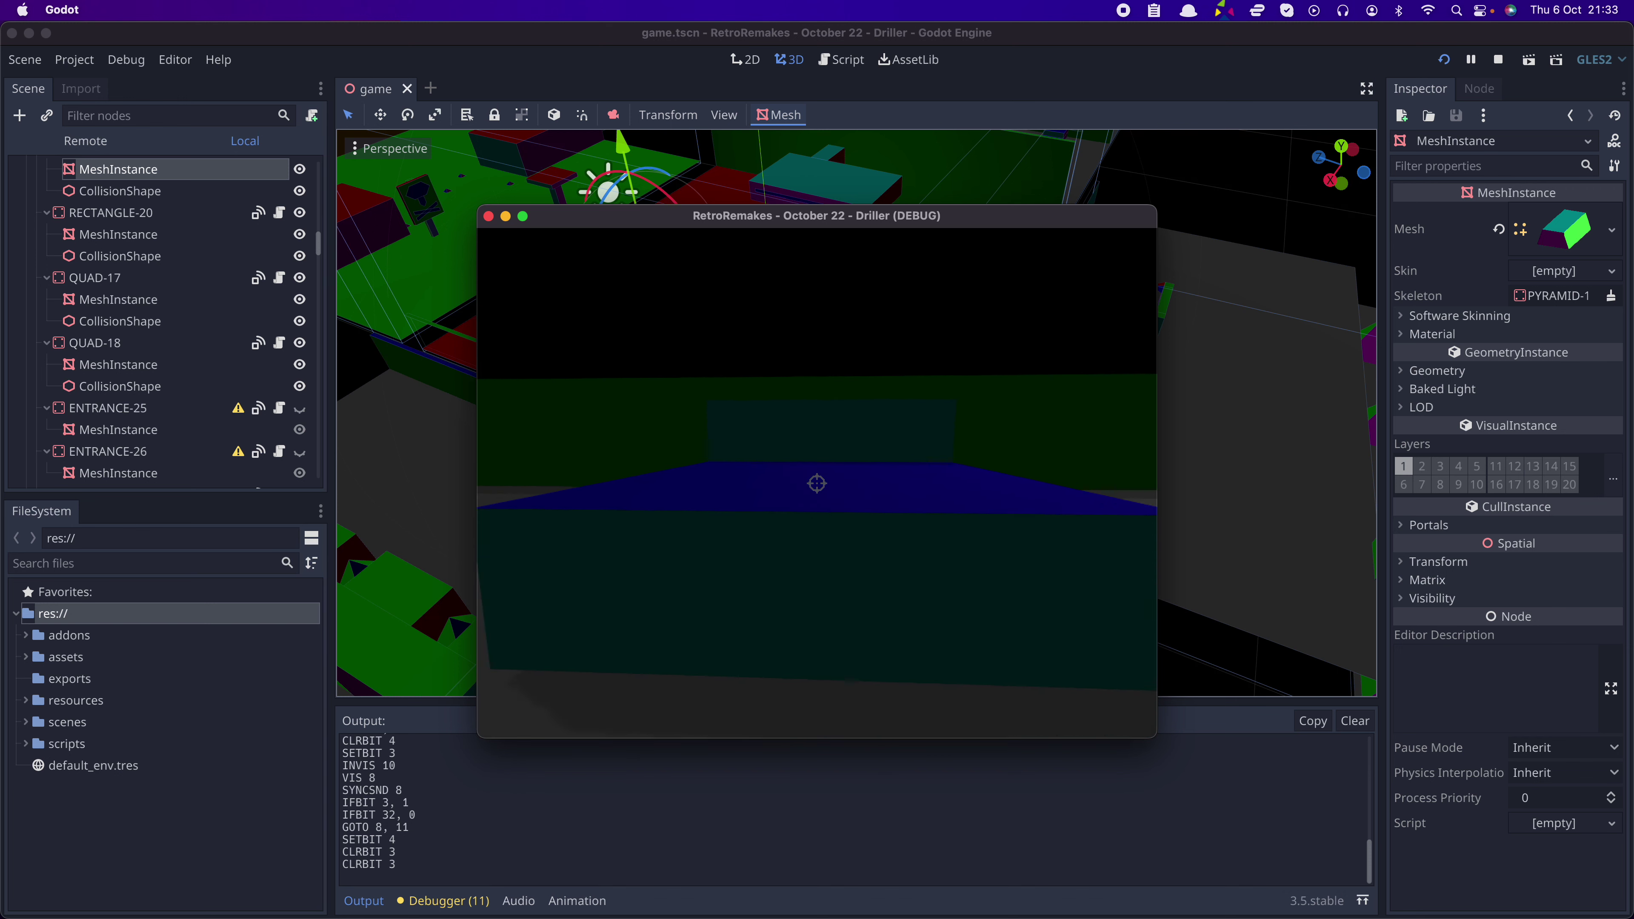
key("d")
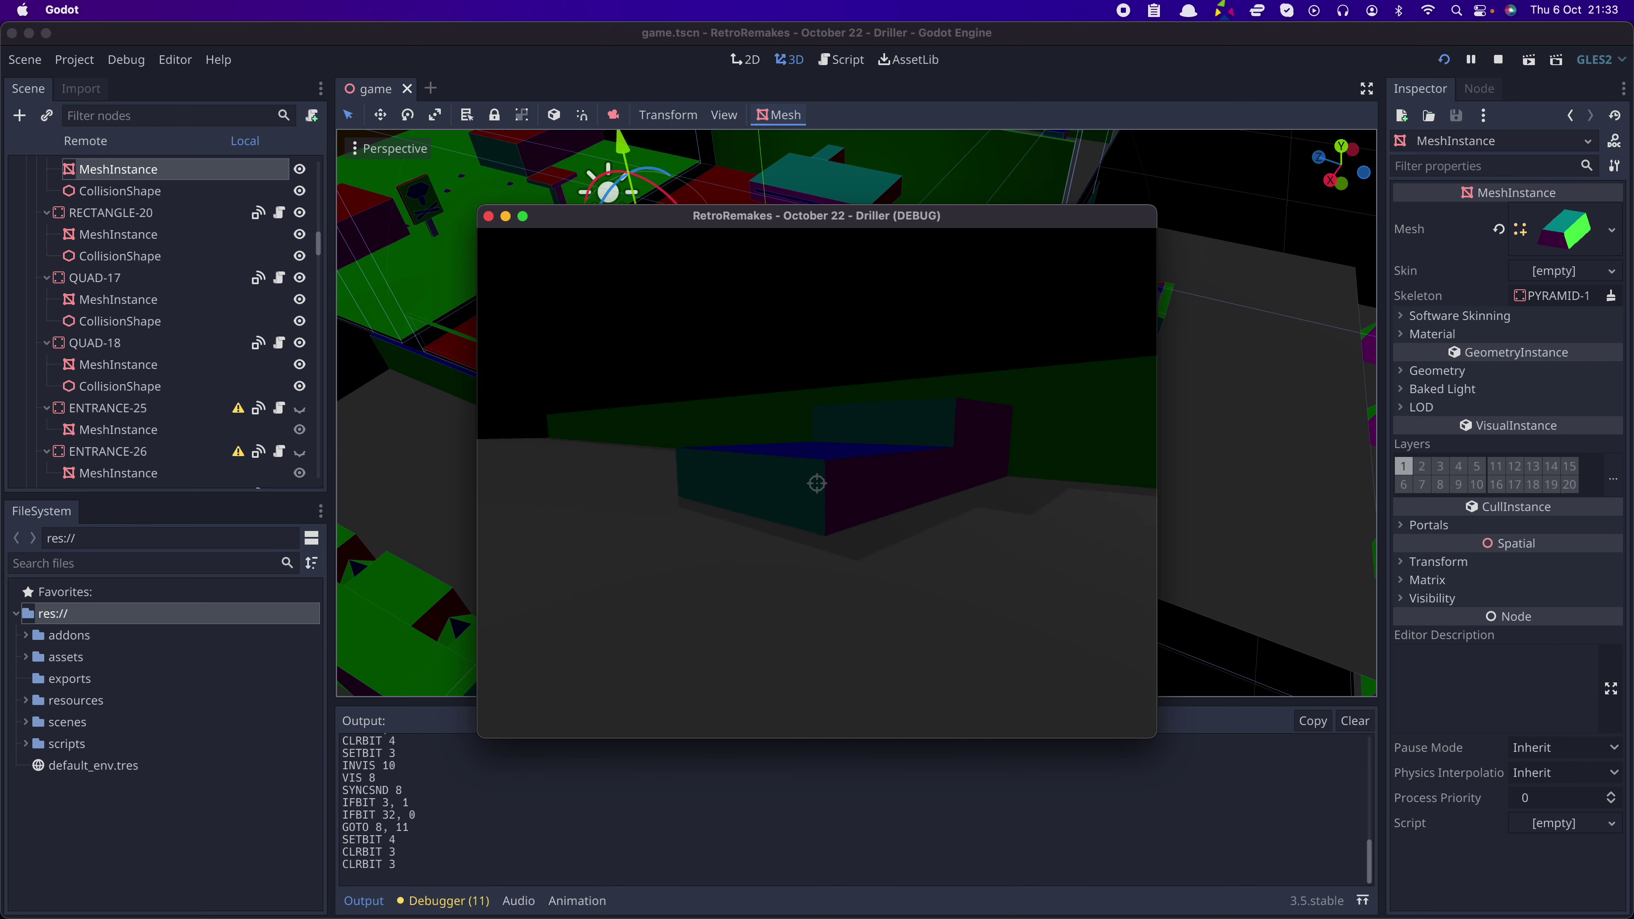
key("w")
key("w")
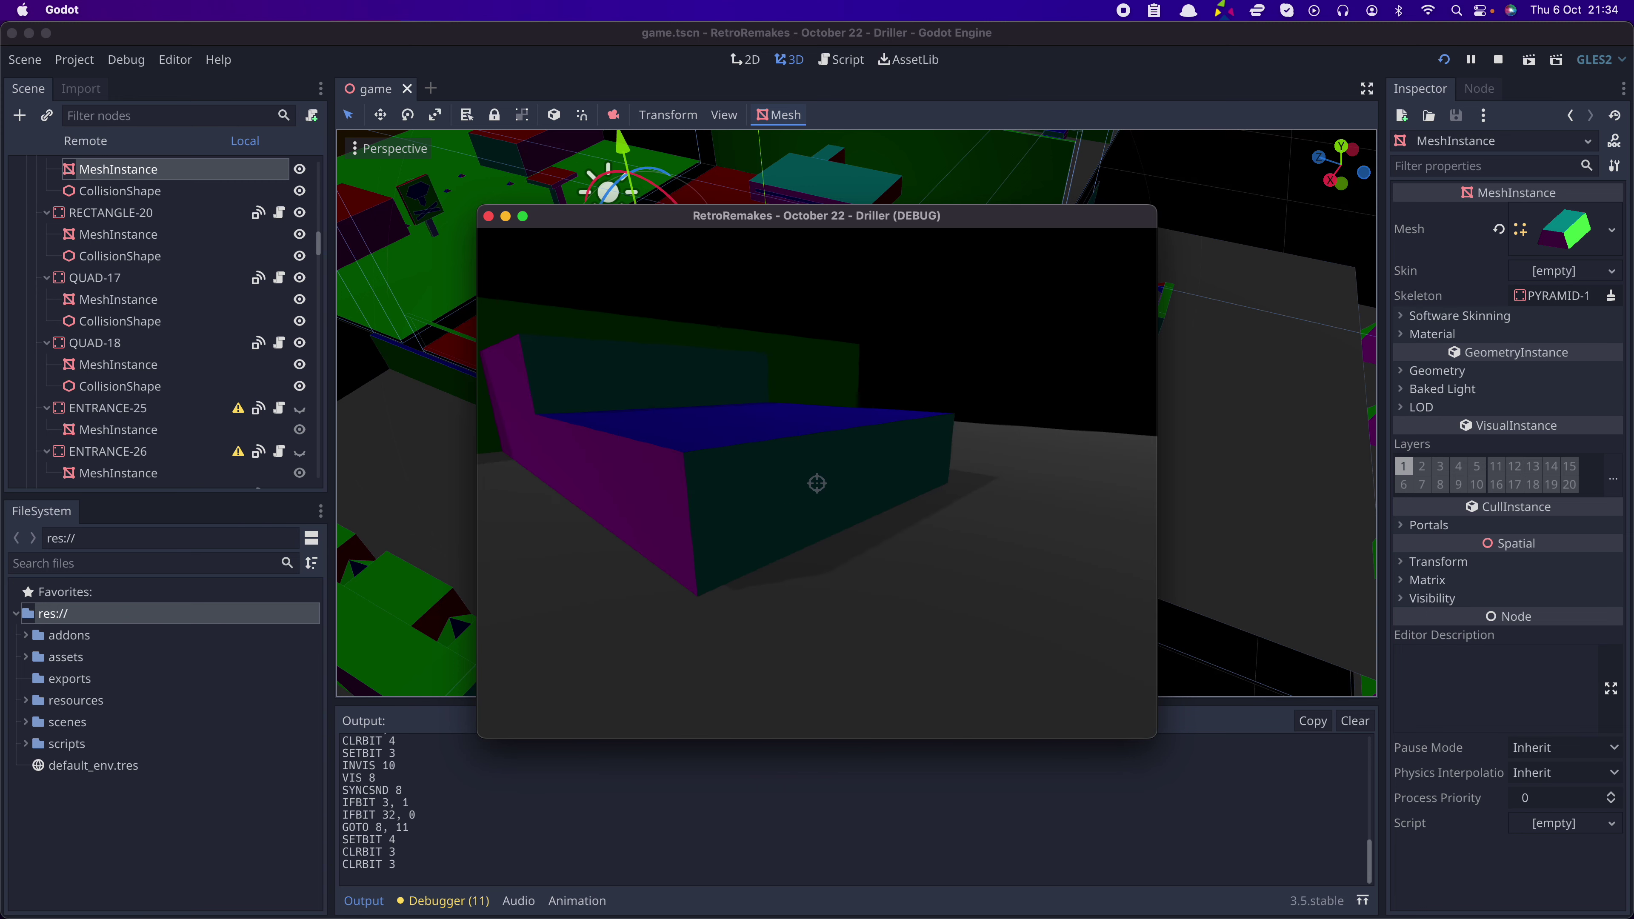
- Turn away from the stepped block and cross the grey room towards the blue door beneath the overhanging structure
key("w")
key("w")
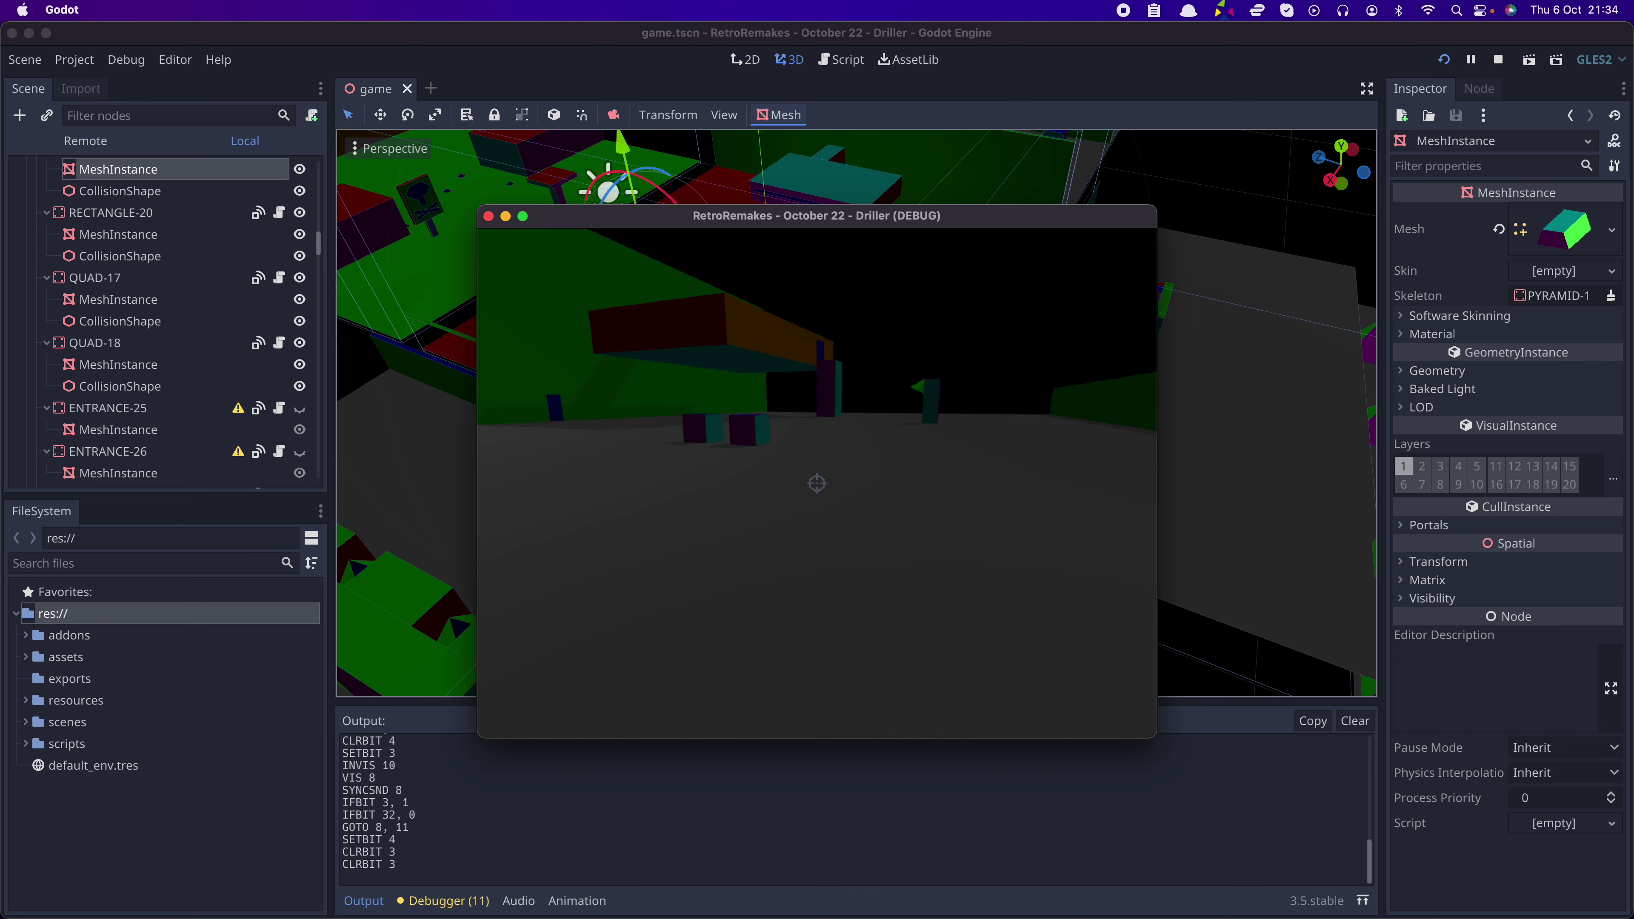
key("w")
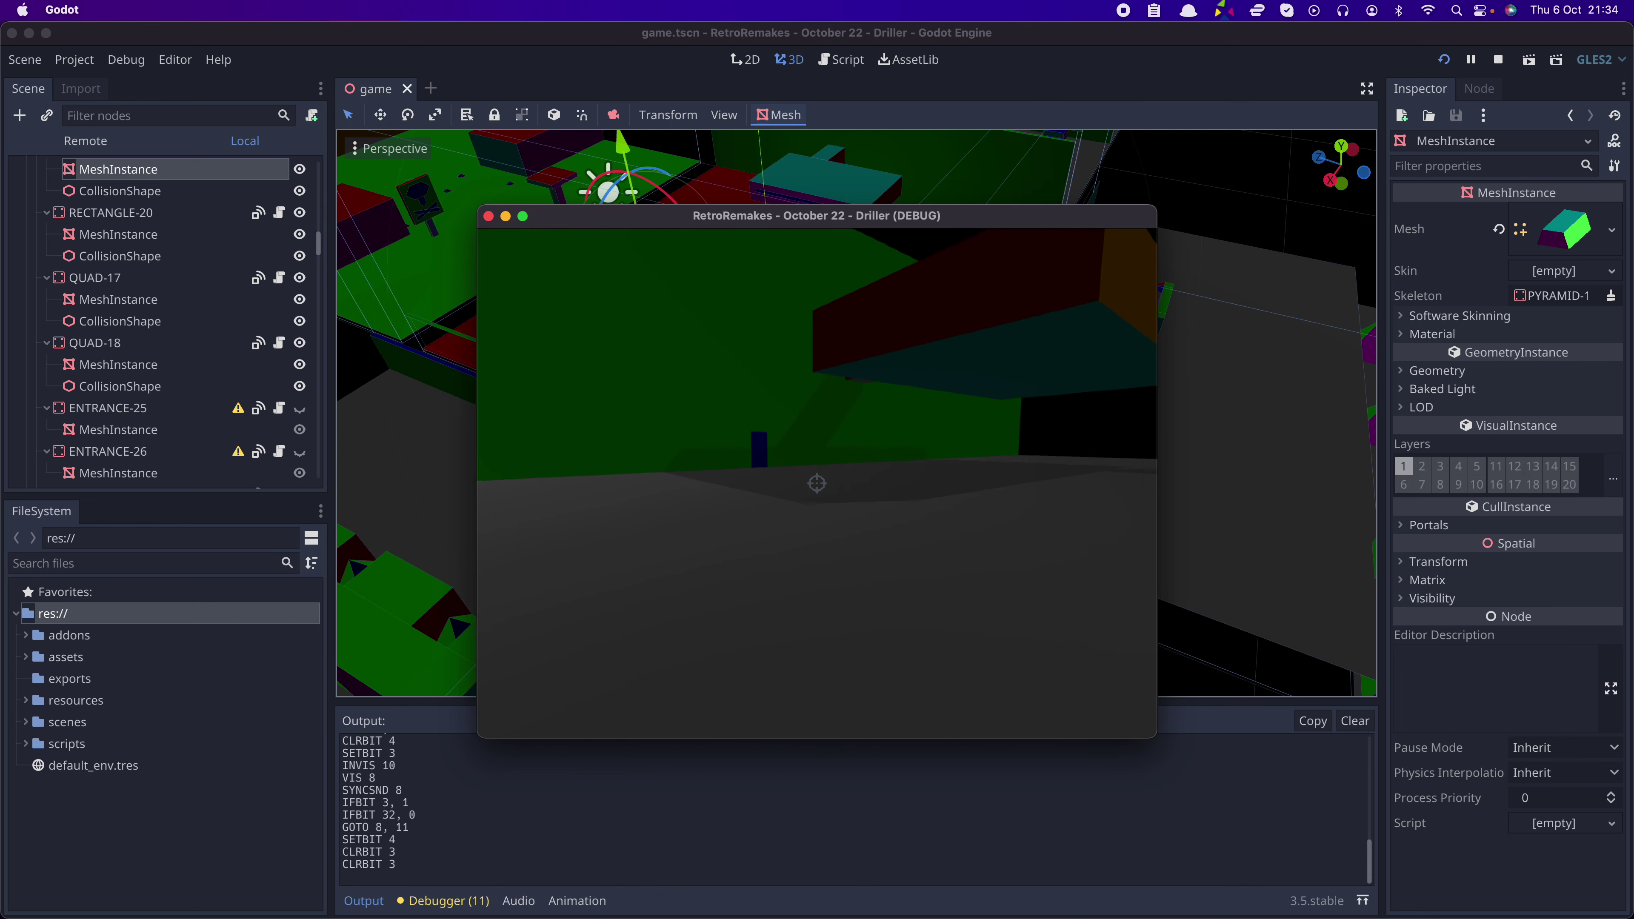
key("w")
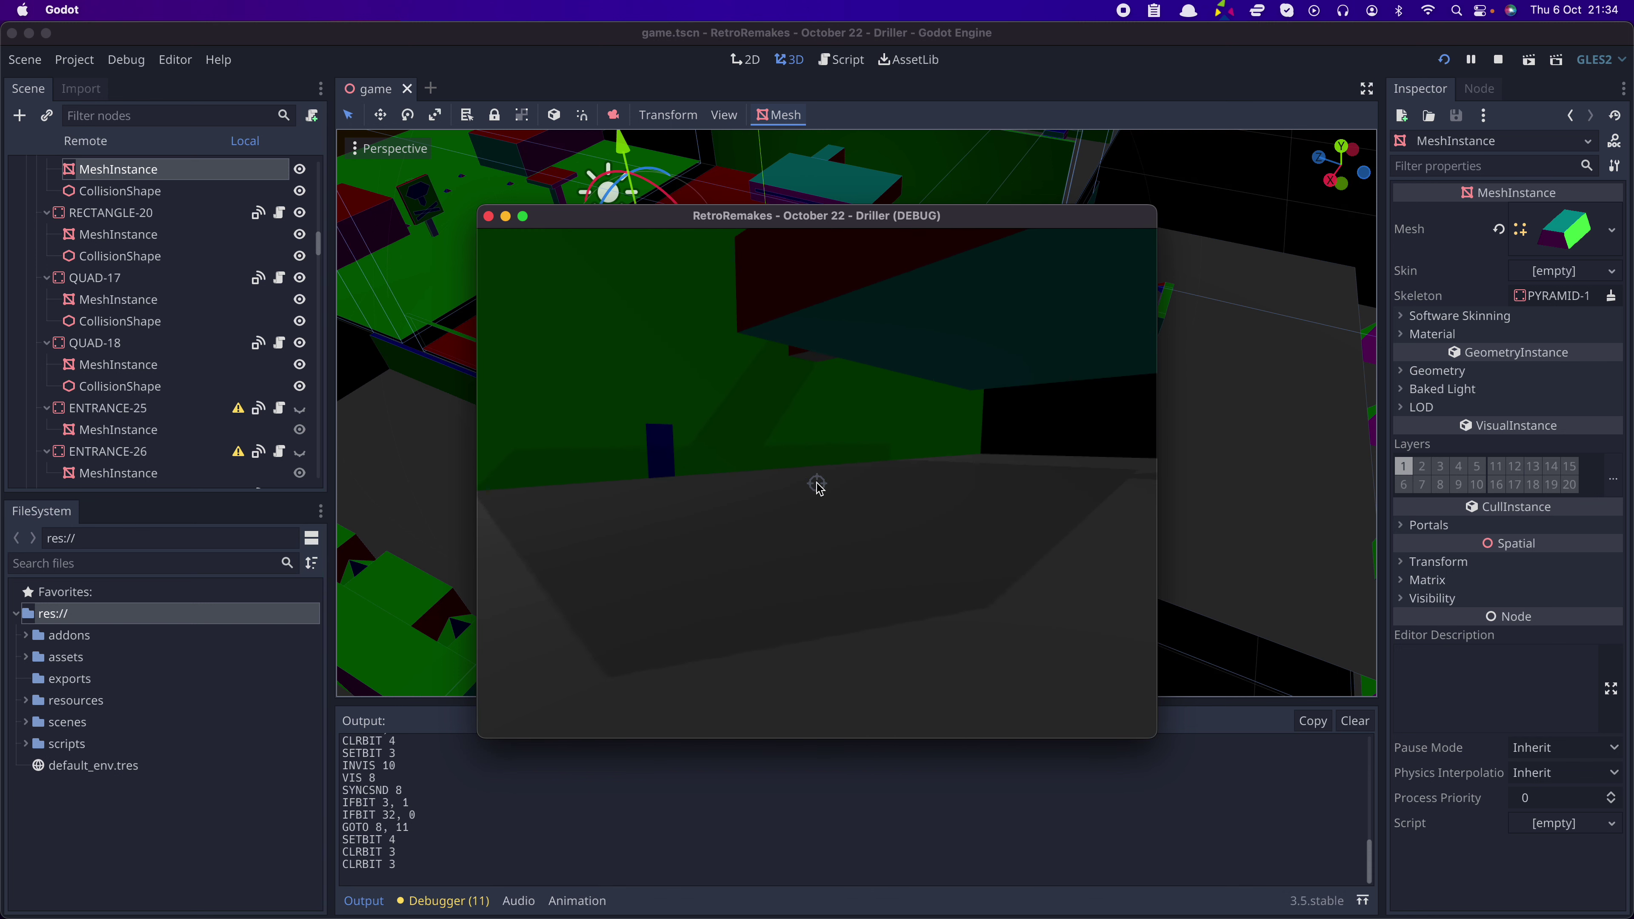